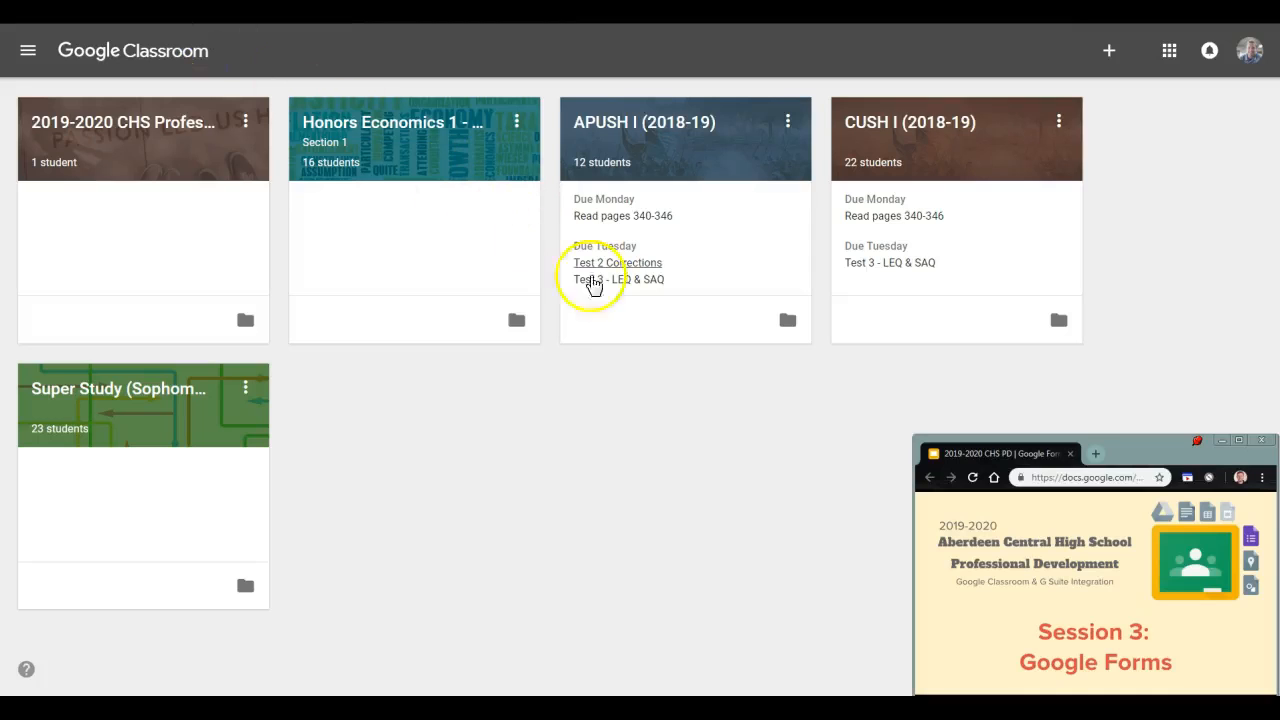
Advance the session presentation to the "Creating a Google Form" slide
click(930, 518)
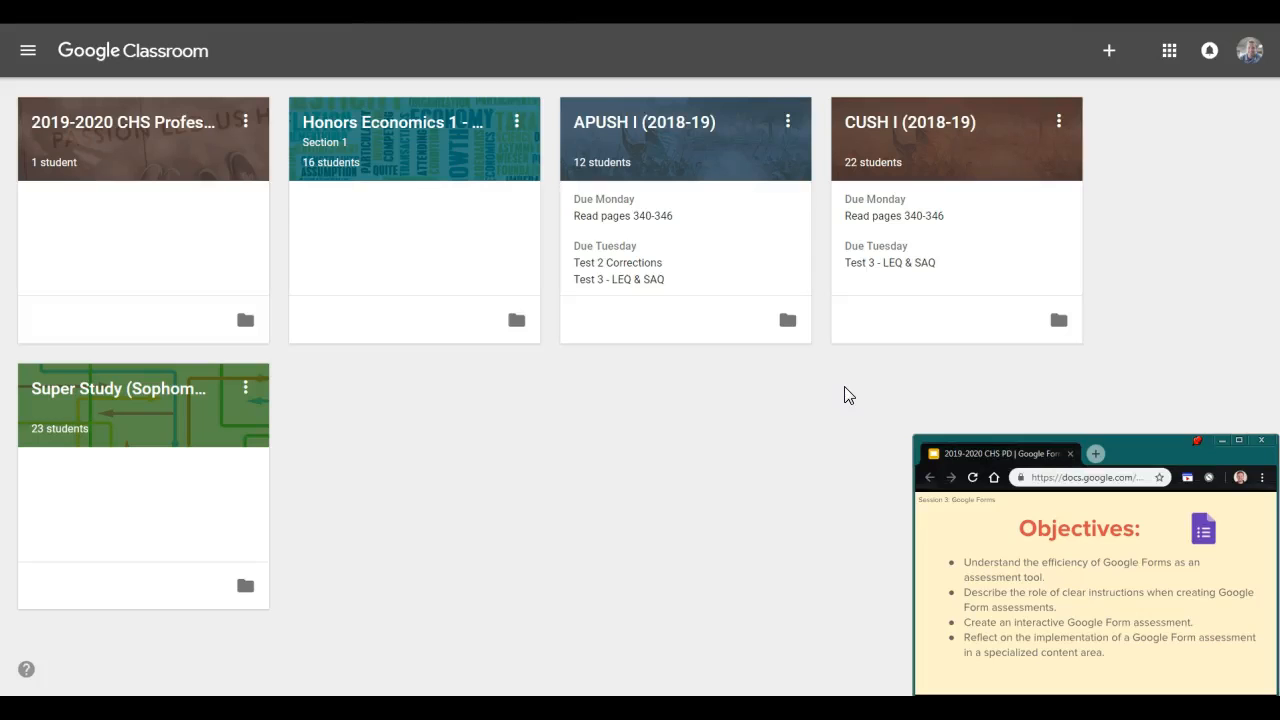
click(926, 505)
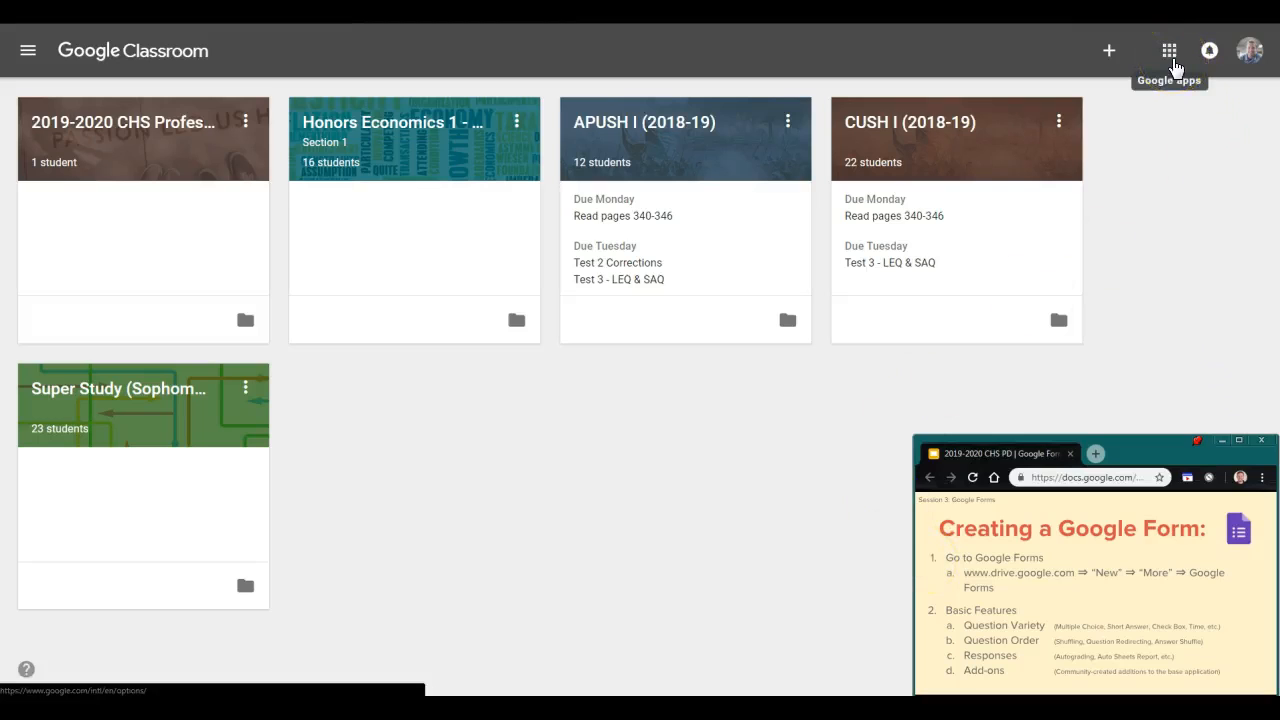
Switch from Classroom to Google Drive and create a new blank Google Form
click(1174, 62)
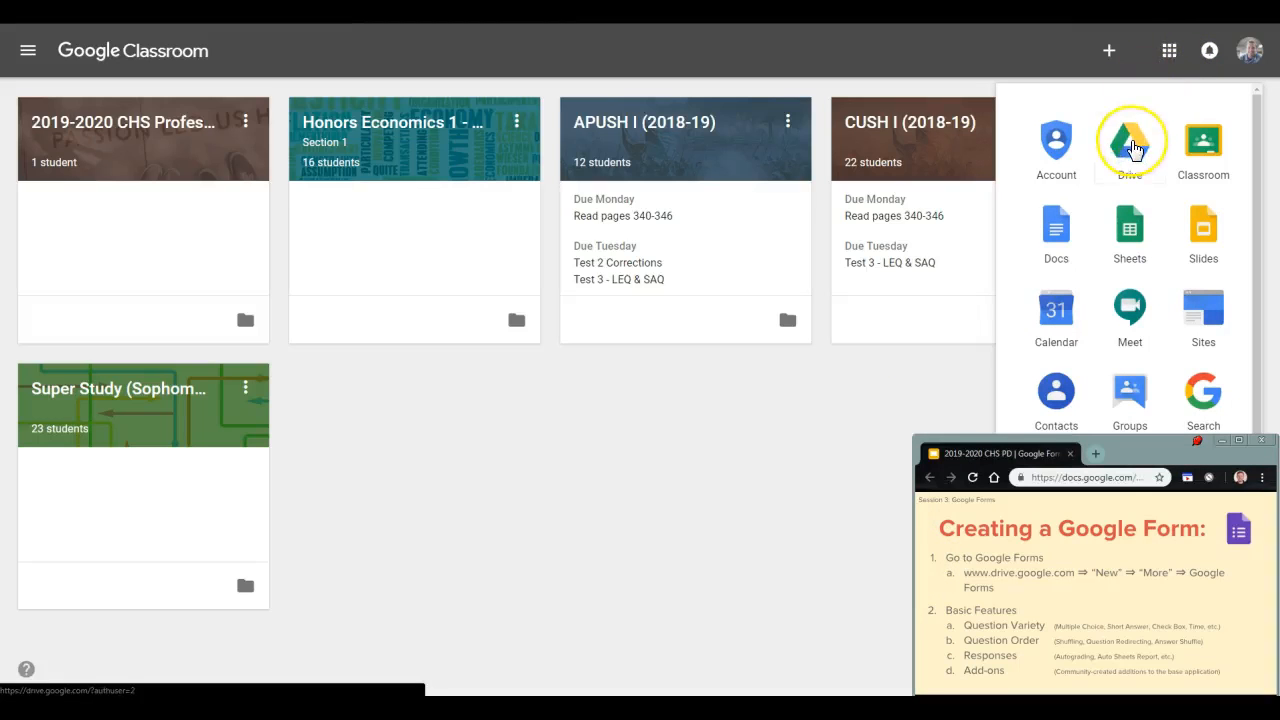
click(1133, 147)
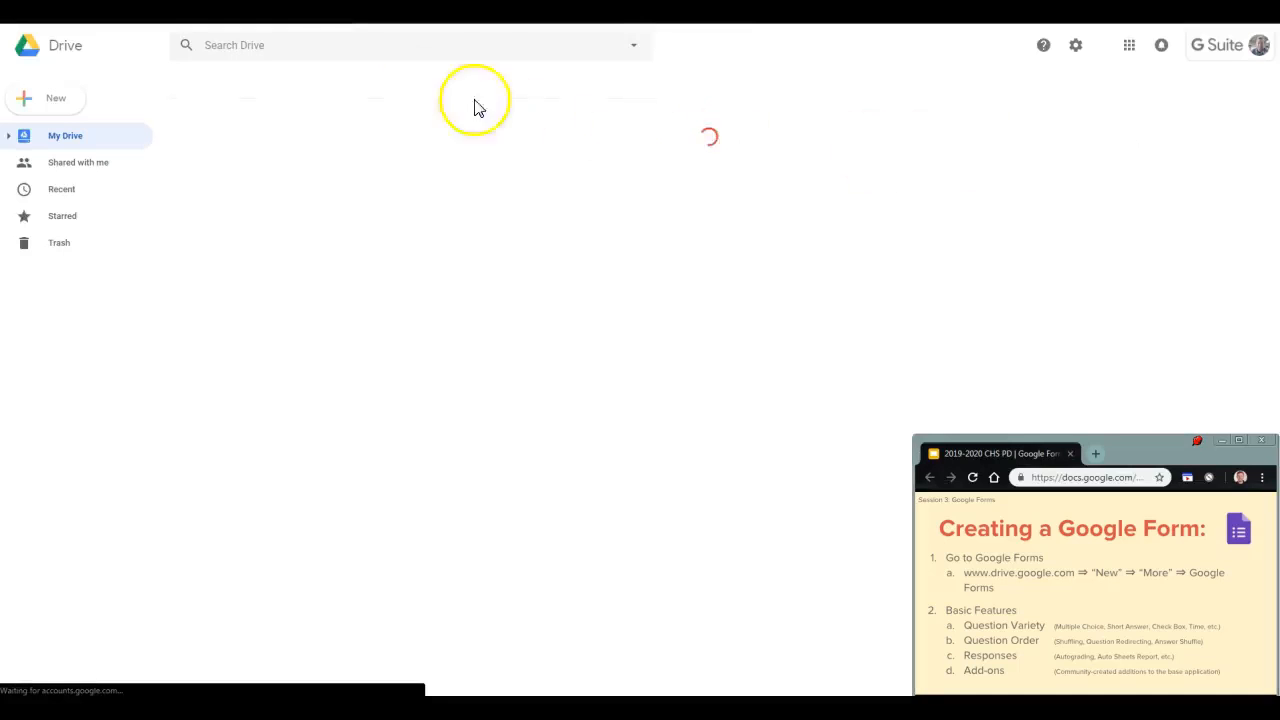
click(61, 98)
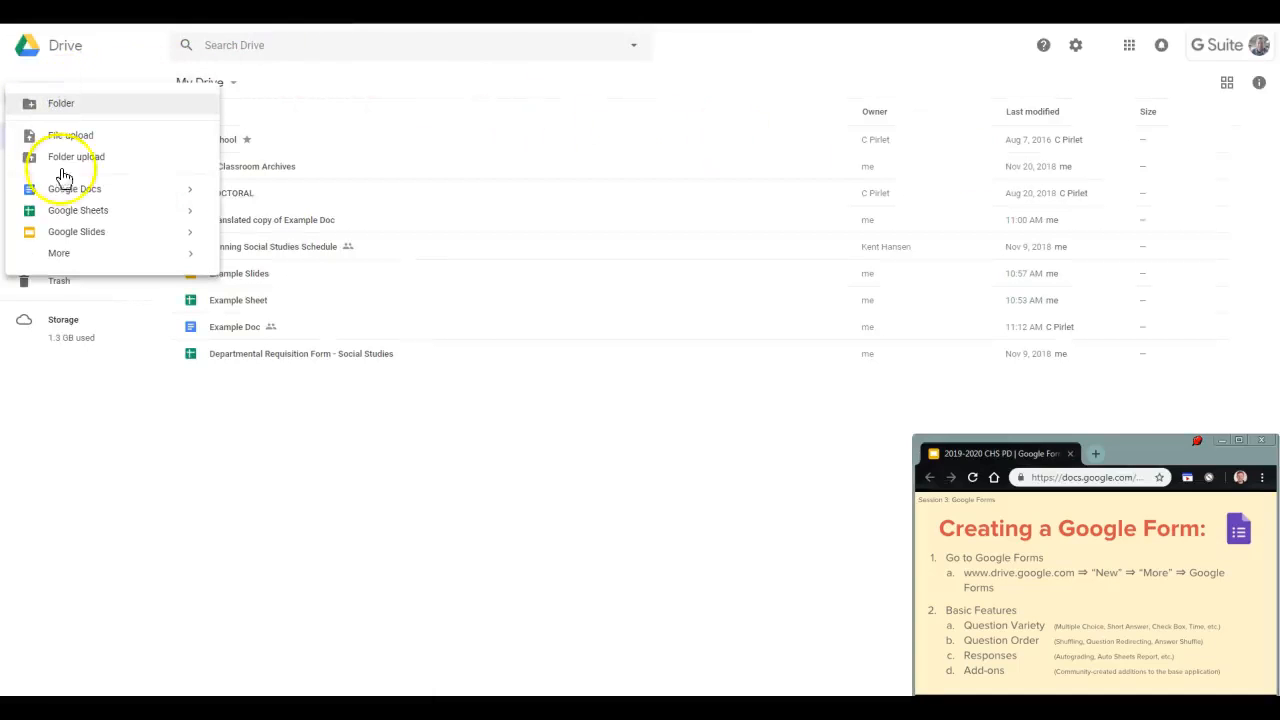
mouse_move(63, 252)
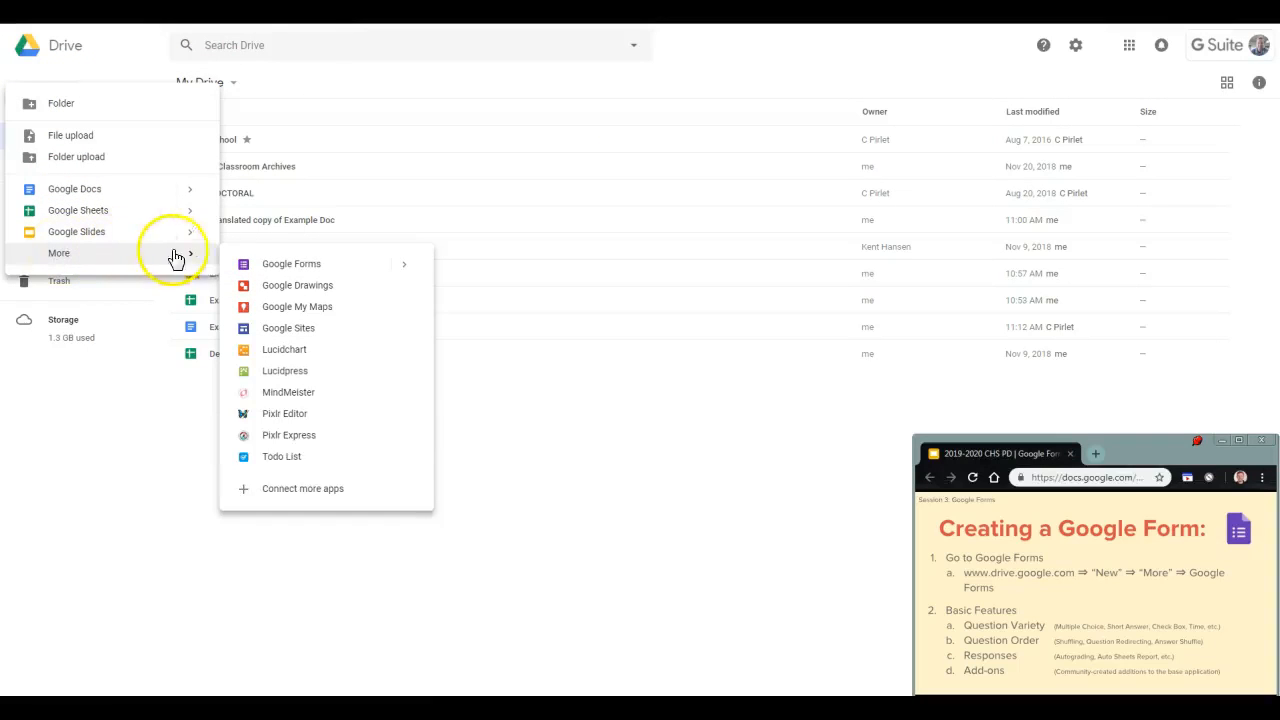
click(253, 264)
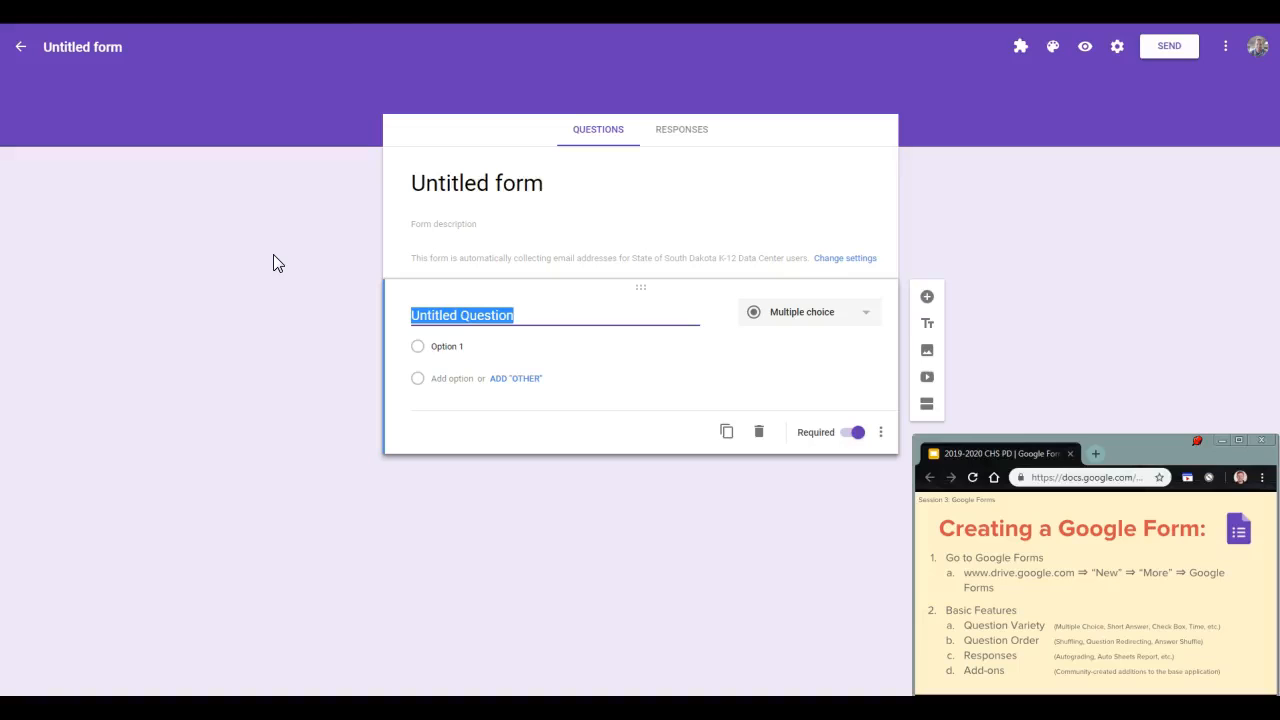
Title the form "Example Form"
click(446, 190)
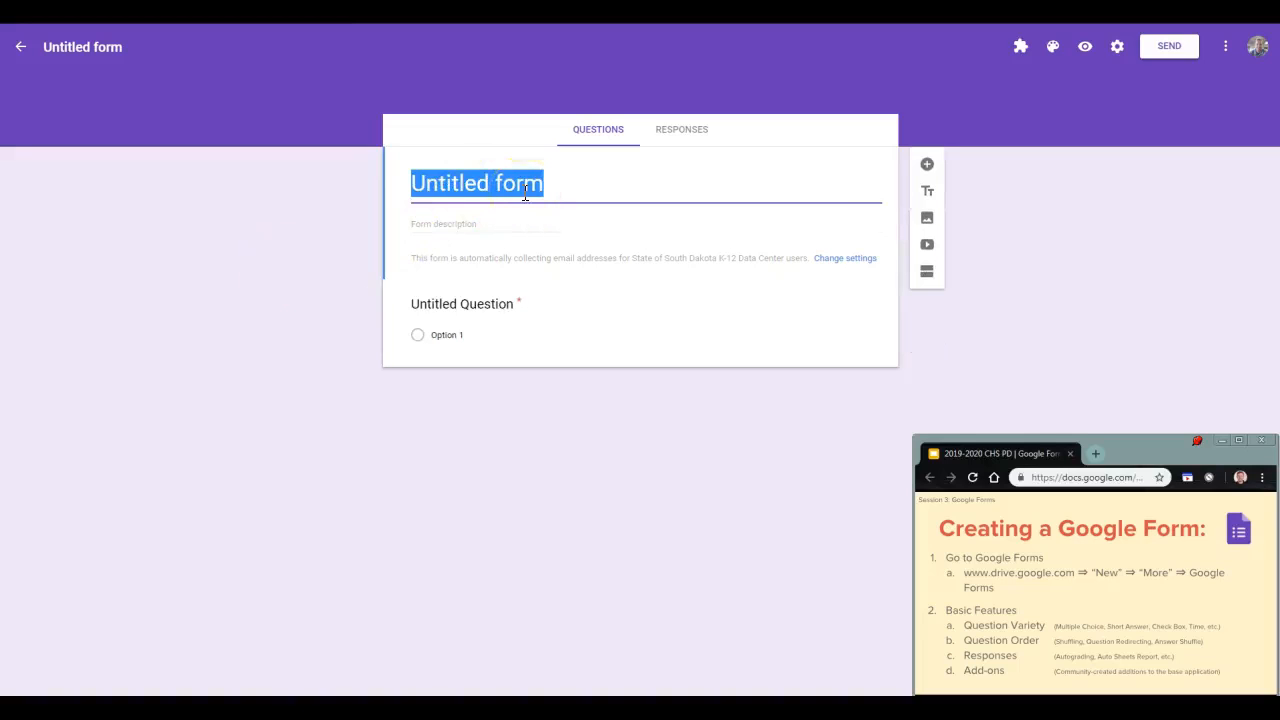
text(Example )
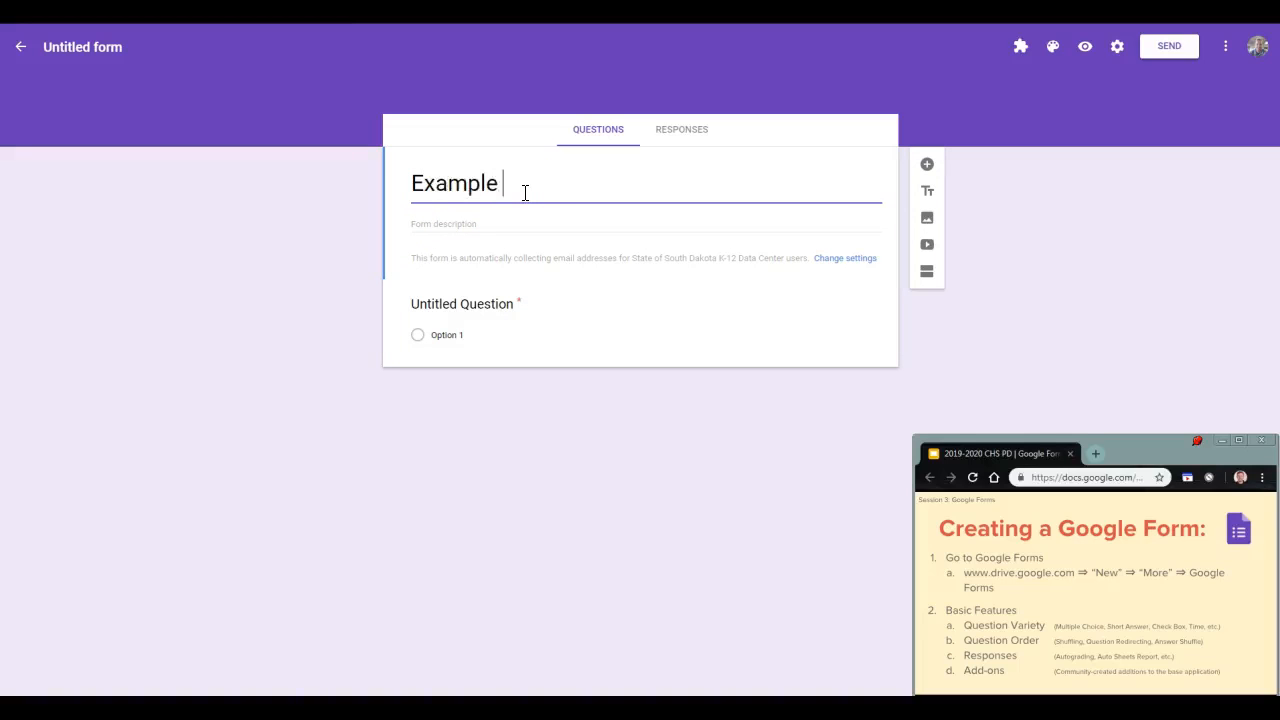
text(Form)
click(360, 232)
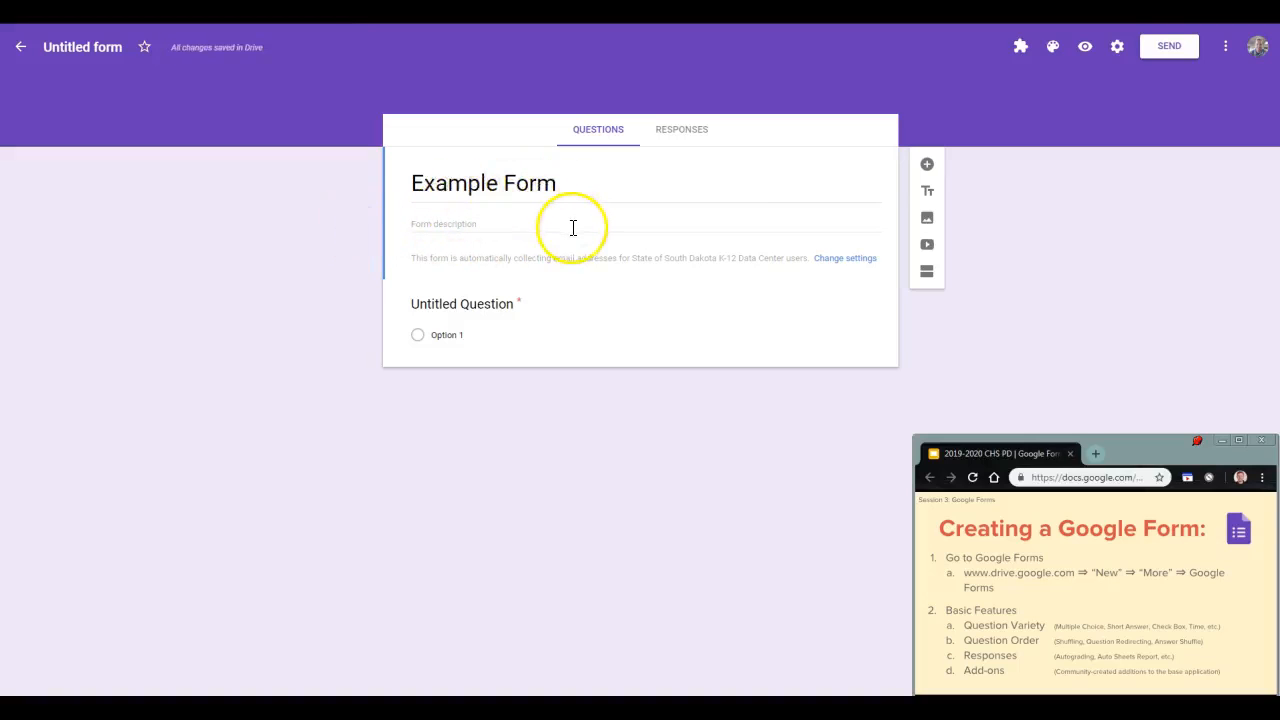
Enter the form description "This is an example of the capabilities of Google Forms." and name the form file Example Form
click(537, 225)
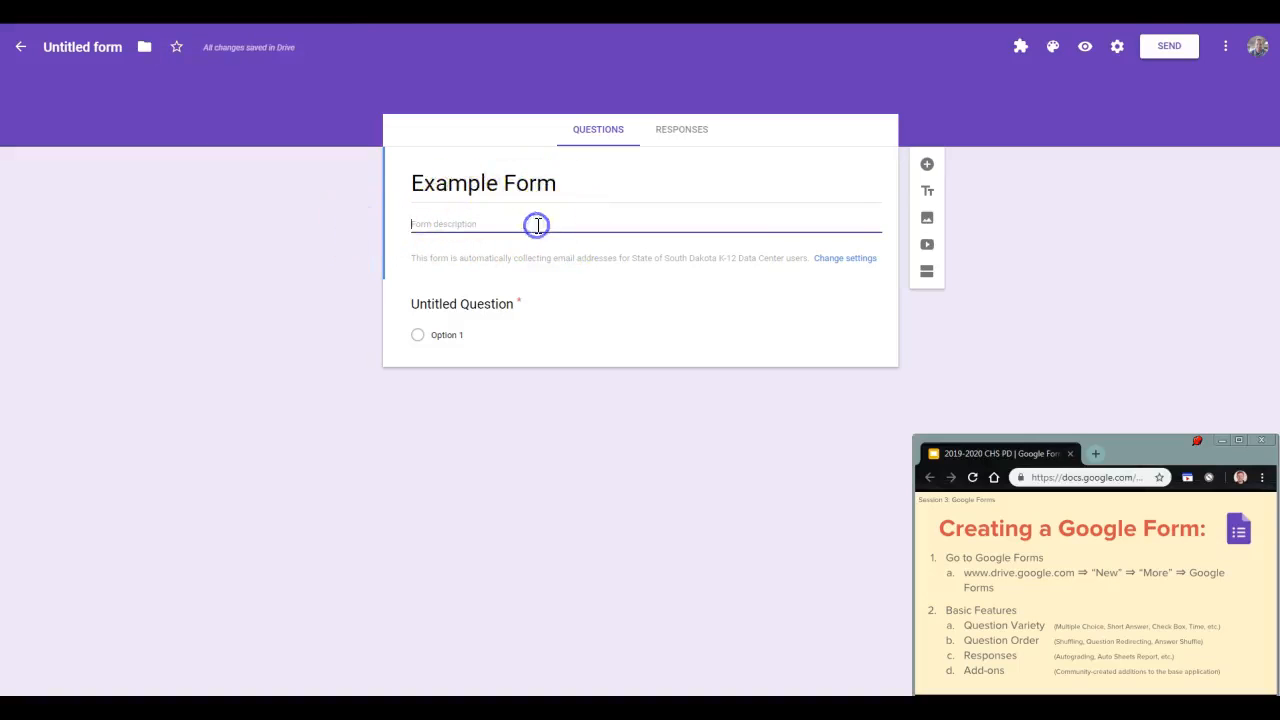
text(This is a n e)
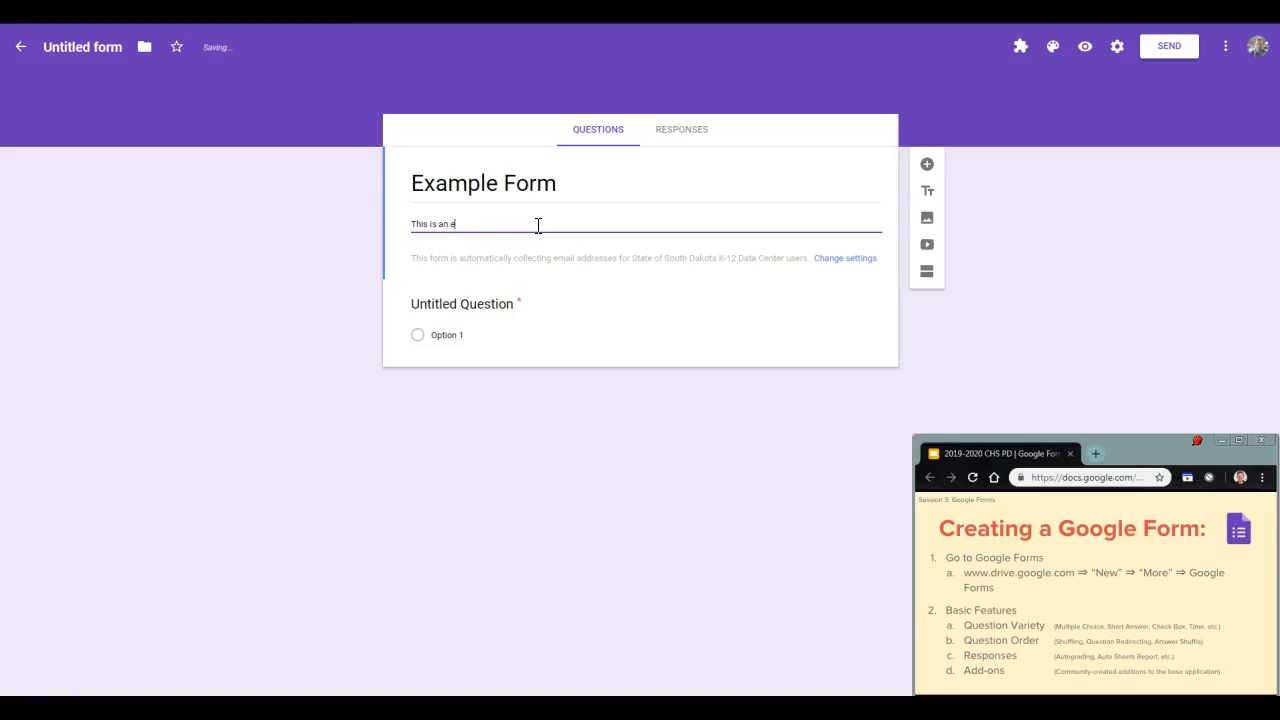
text(xample of the capabilities of Google Forms.)
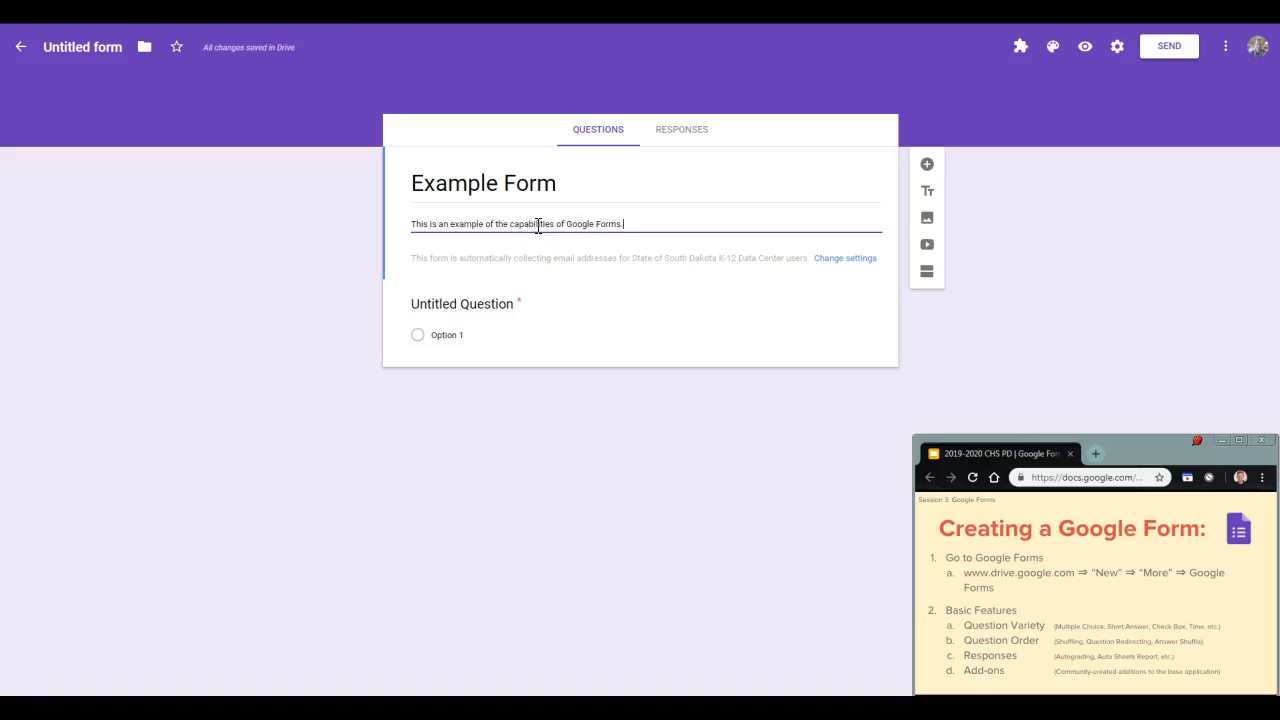
click(266, 291)
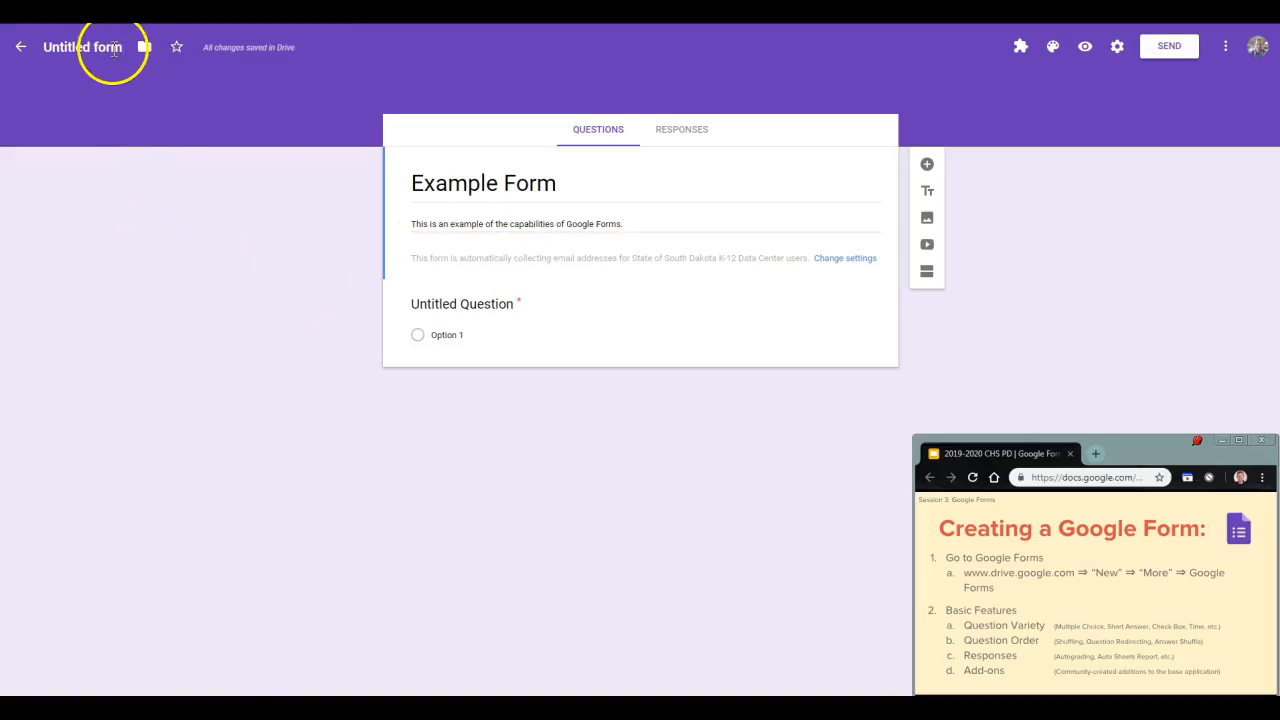
click(112, 48)
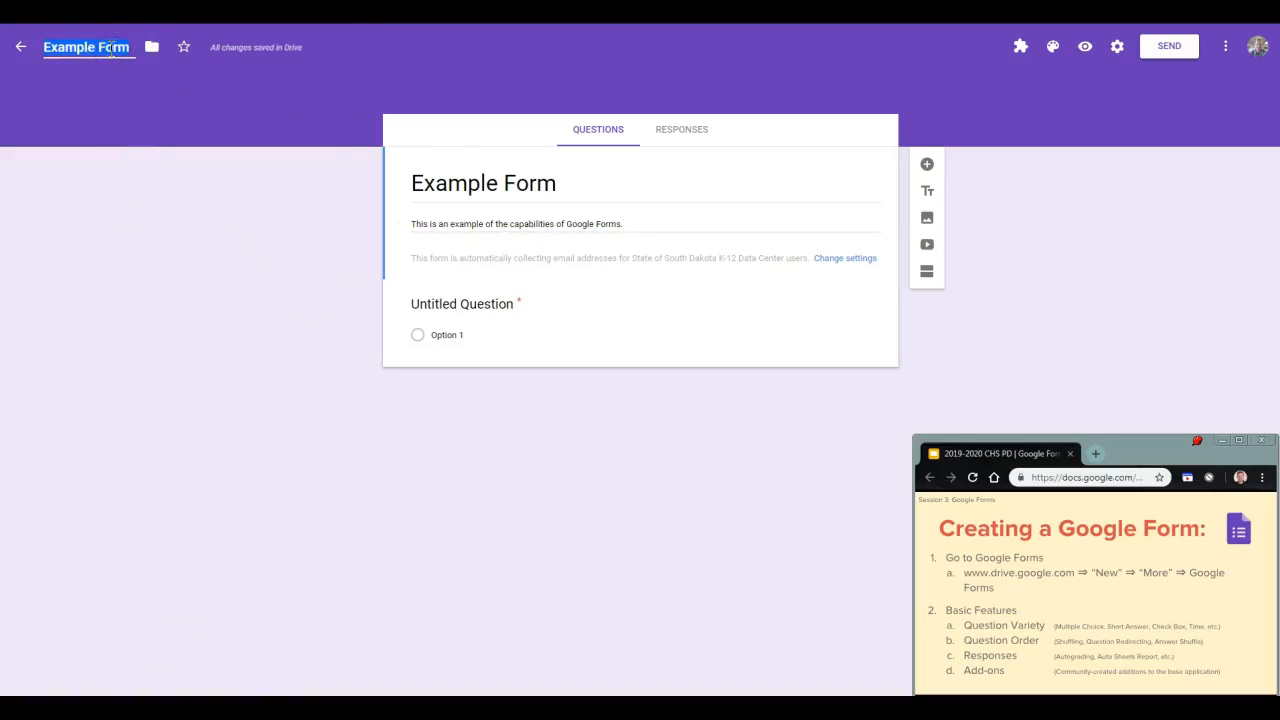
click(291, 212)
Enter "What is two + two?" as the text of the first question
click(447, 304)
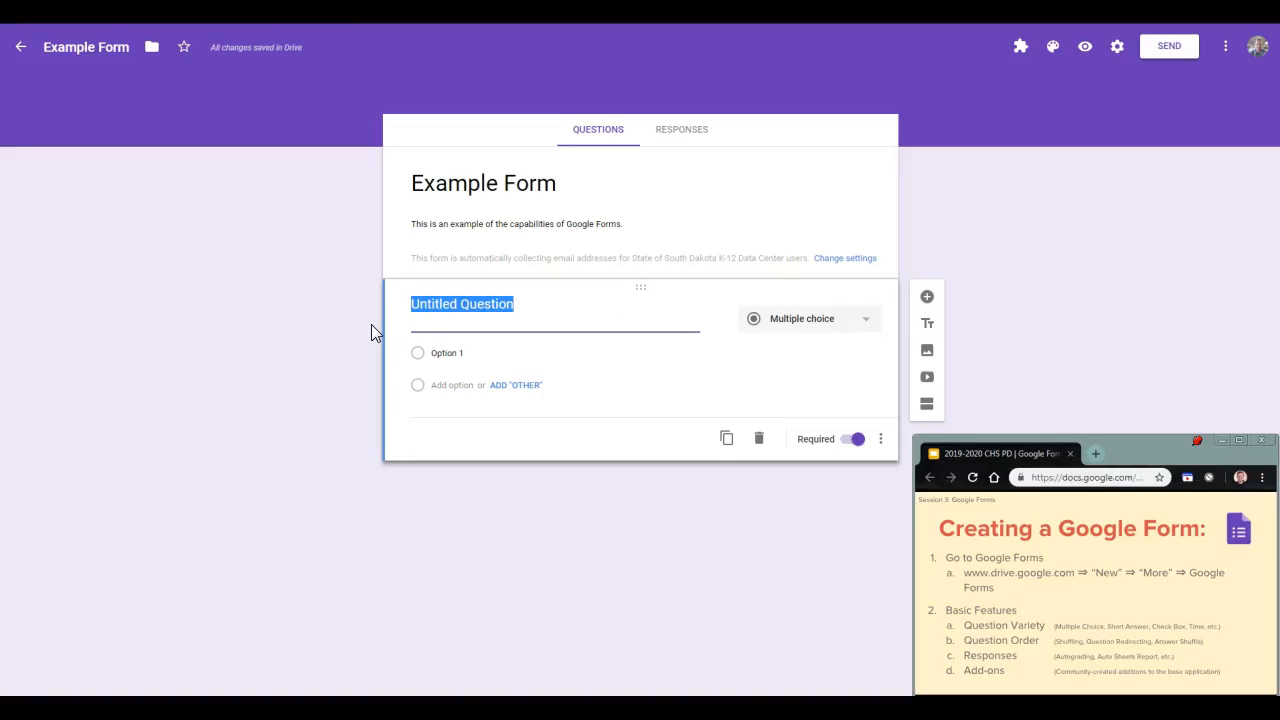
text(What )
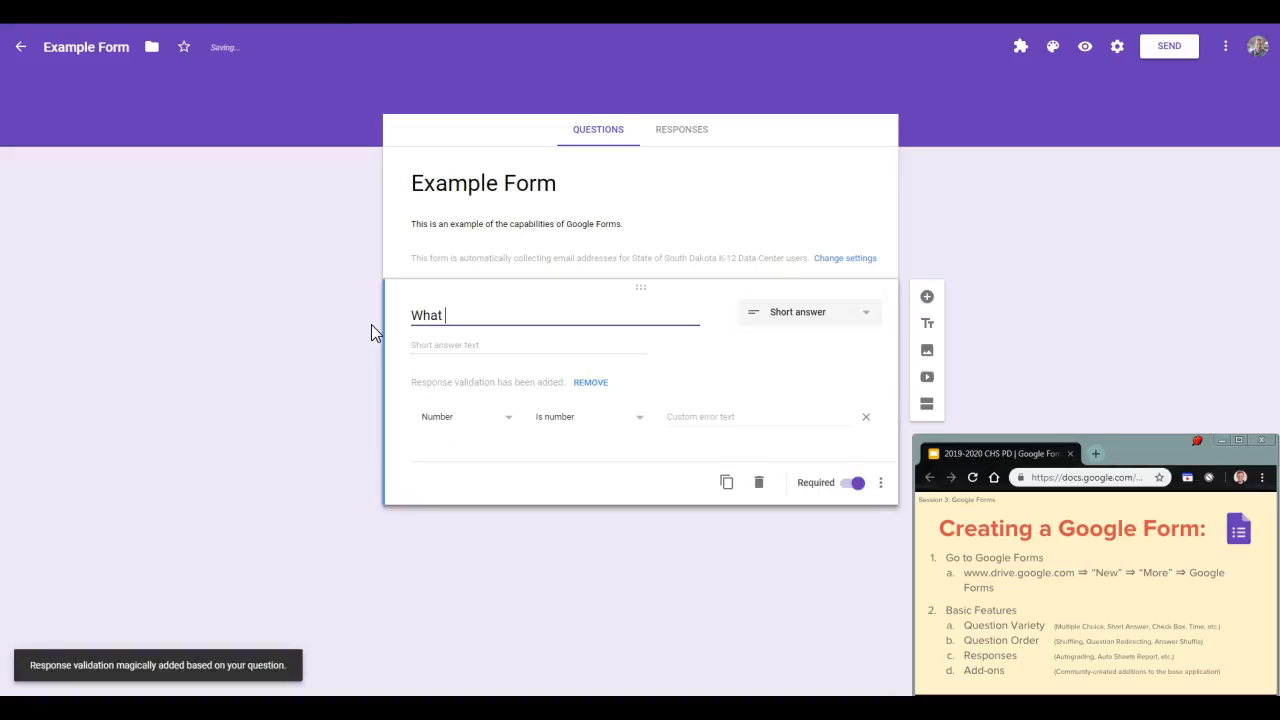
text(is )
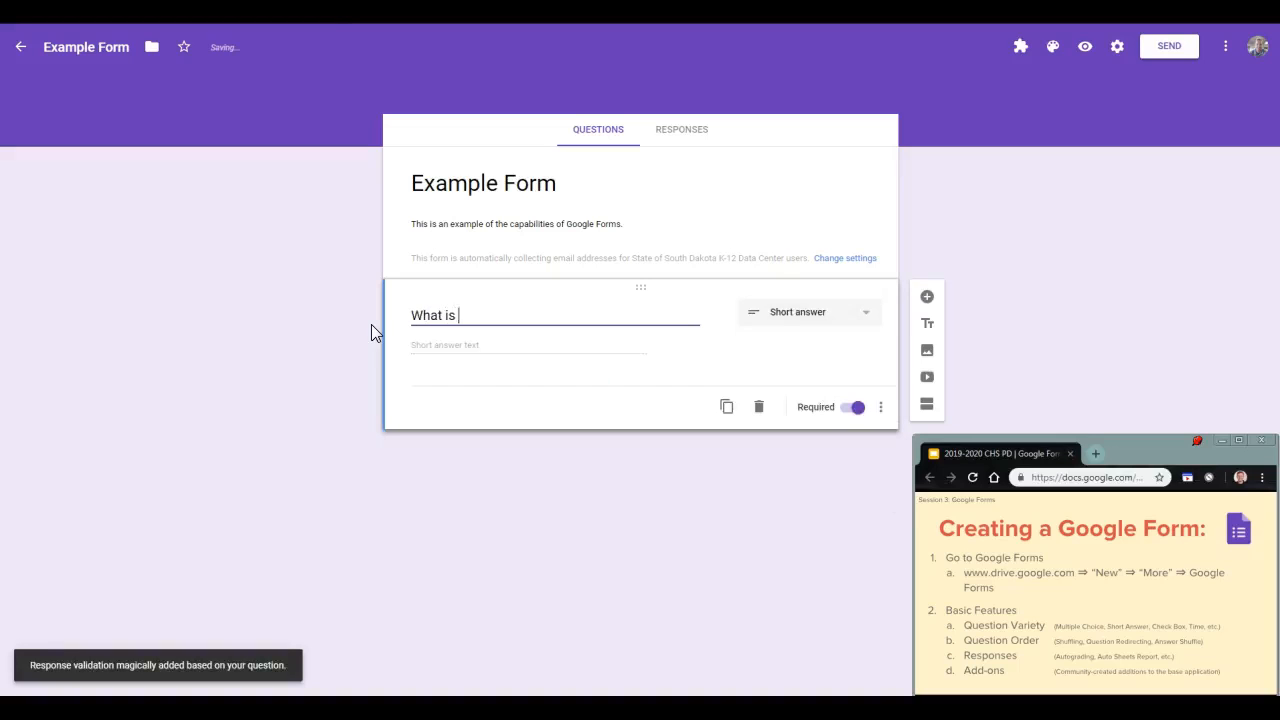
text(two + two?)
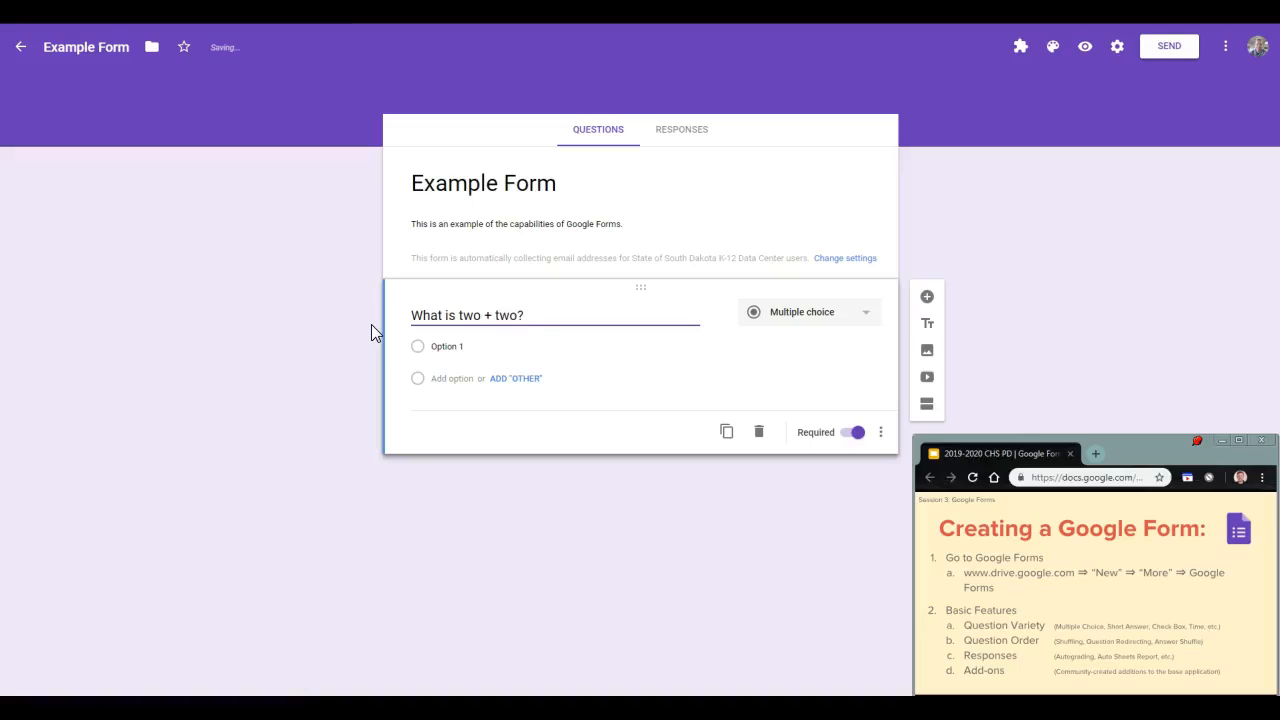
Replace the first question's text with "2 + 2 ="
key(BackSpace)
key(BackSpace)
key(BackSpace)
key(BackSpace)
key(BackSpace)
key(BackSpace)
key(BackSpace)
key(BackSpace)
key(BackSpace)
key(BackSpace)
key(BackSpace)
key(BackSpace)
key(BackSpace)
key(BackSpace)
key(BackSpace)
key(BackSpace)
key(BackSpace)
key(BackSpace)
text(2+)
key(BackSpace)
text(+ 2 =)
Give the multiple-choice question the four answer options 1, 2, 3 and 4
click(417, 352)
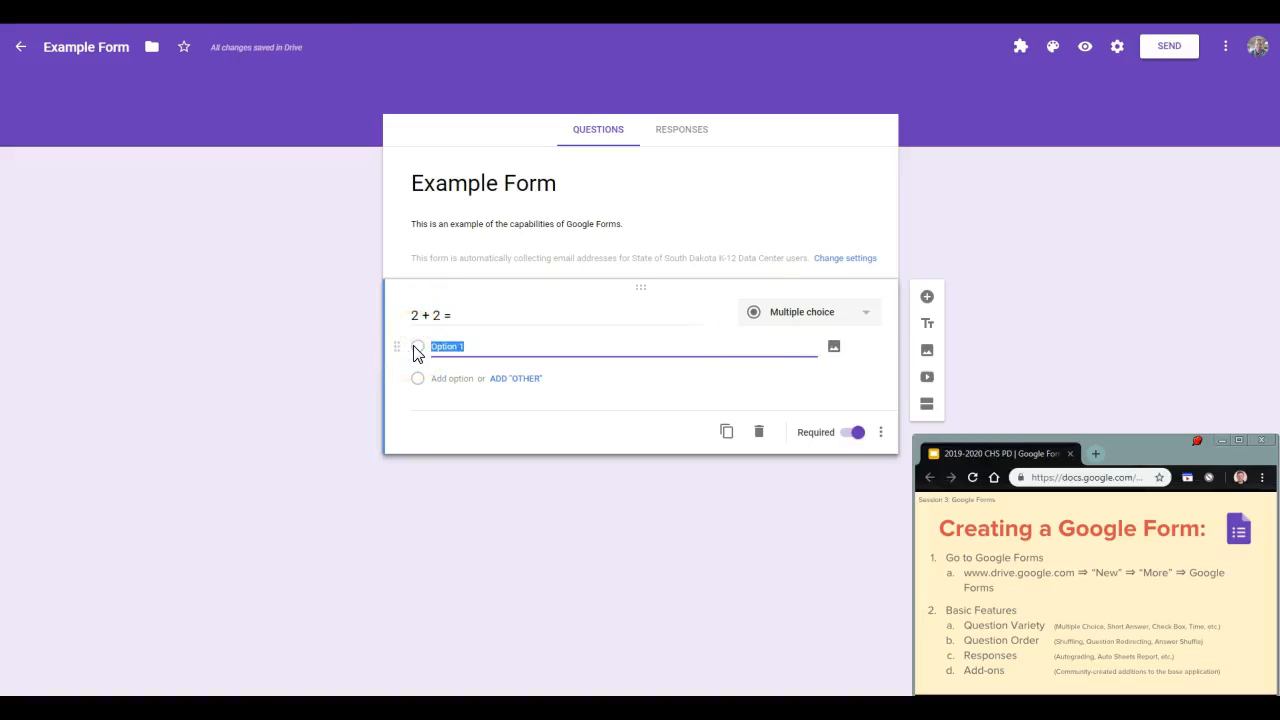
text(1)
key(Tab)
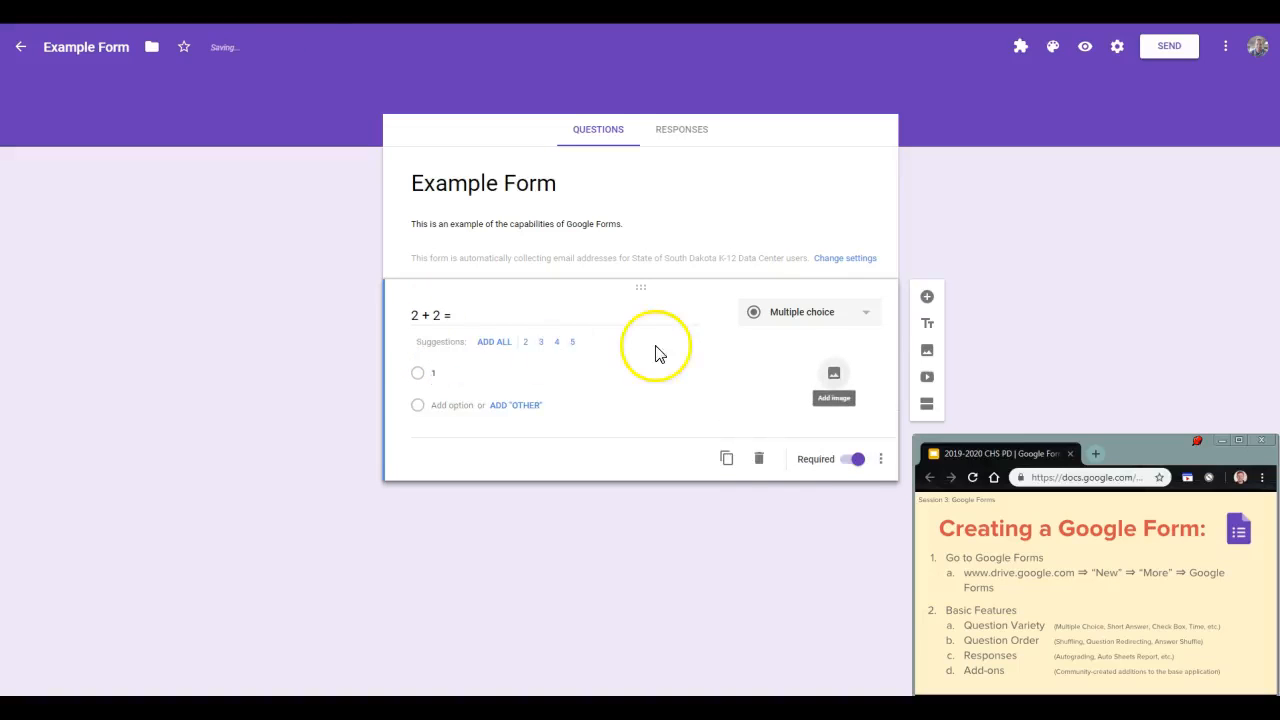
click(449, 405)
key(Return)
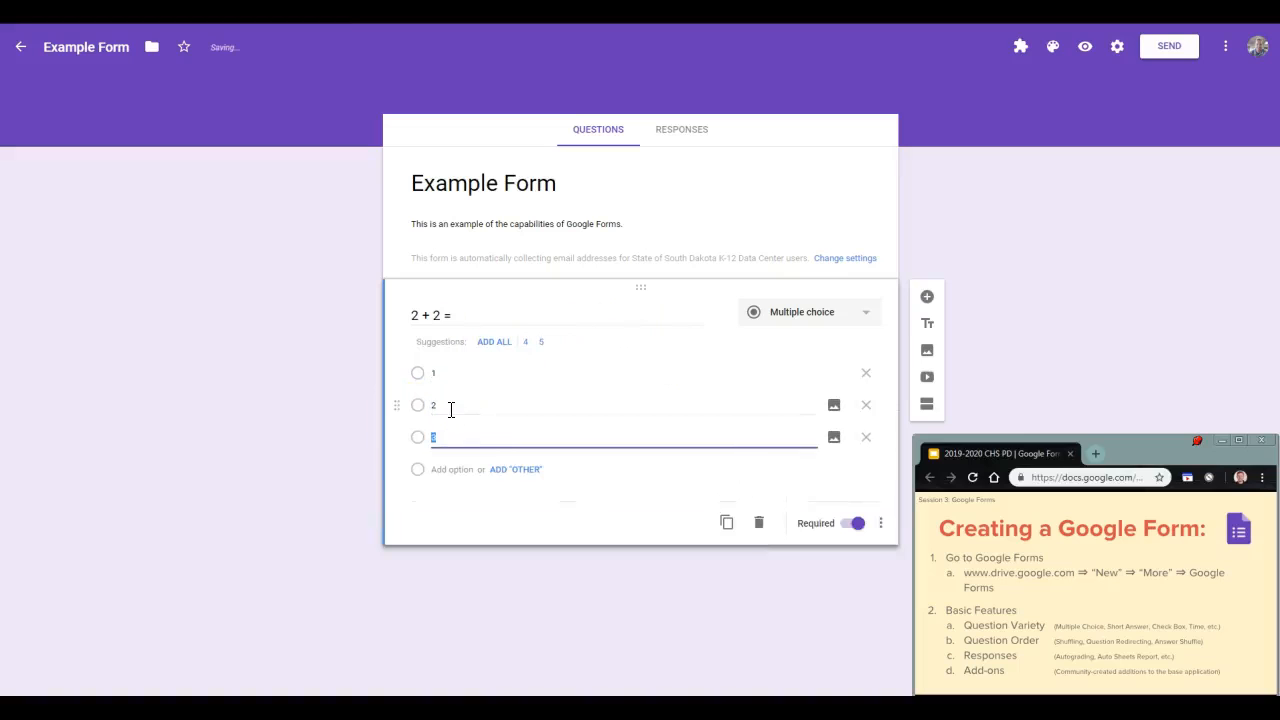
click(441, 469)
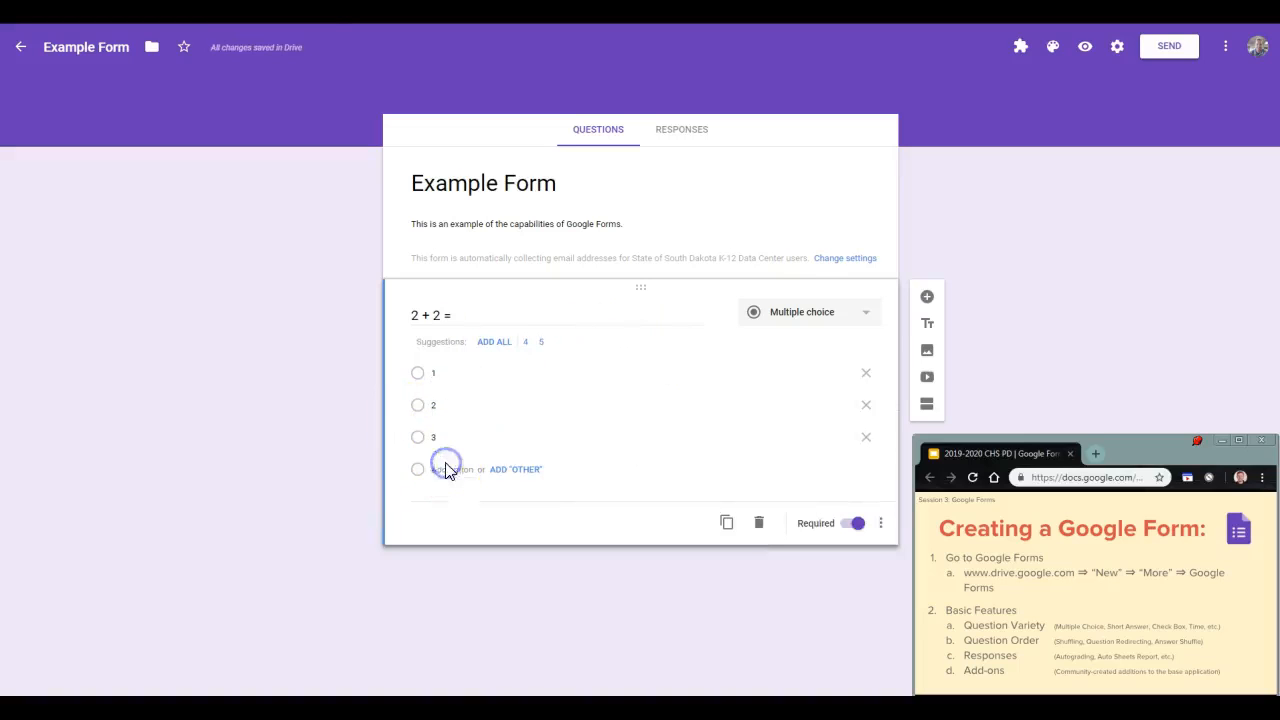
click(545, 580)
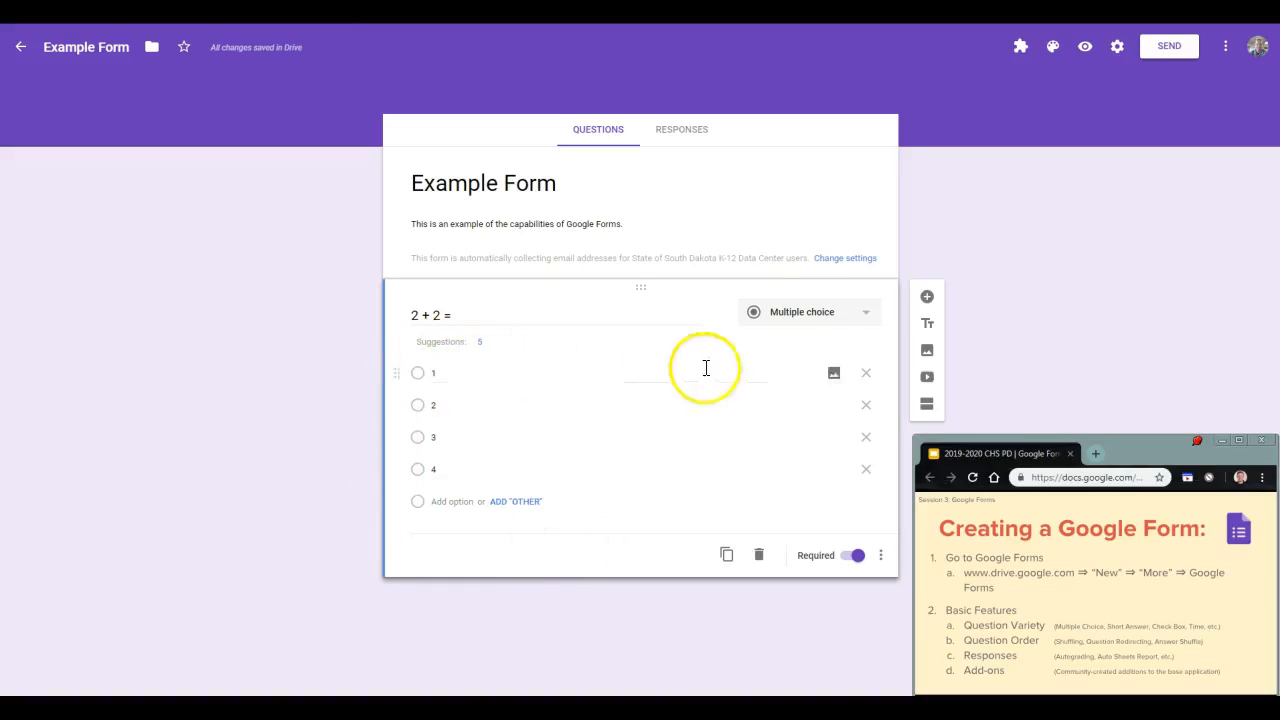
Examine the available question types and the image options offered for the answers and the question text
click(829, 316)
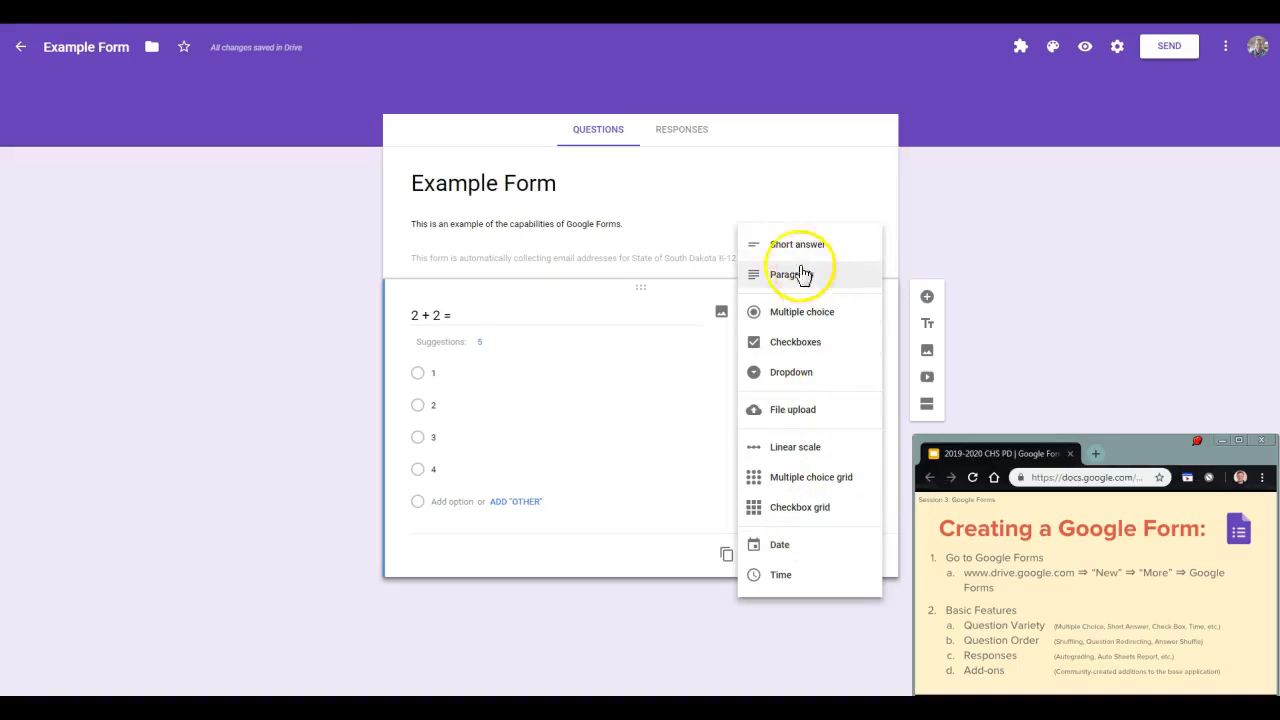
click(479, 529)
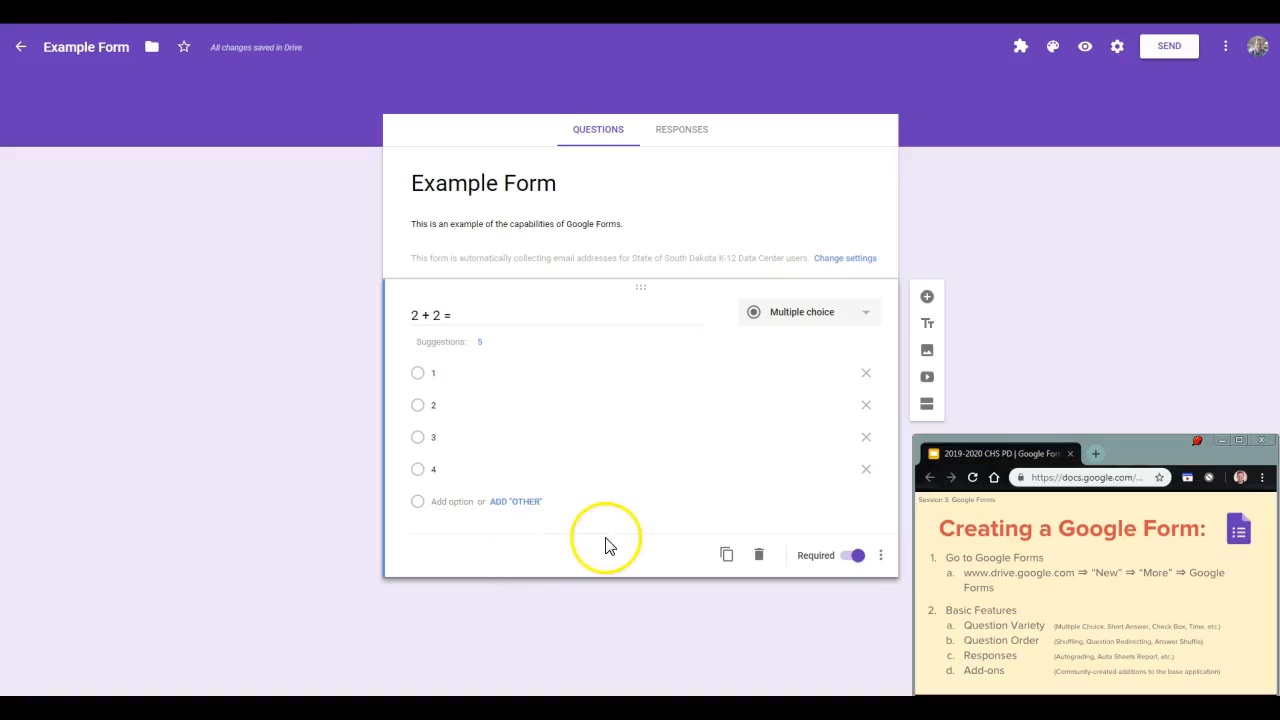
click(449, 404)
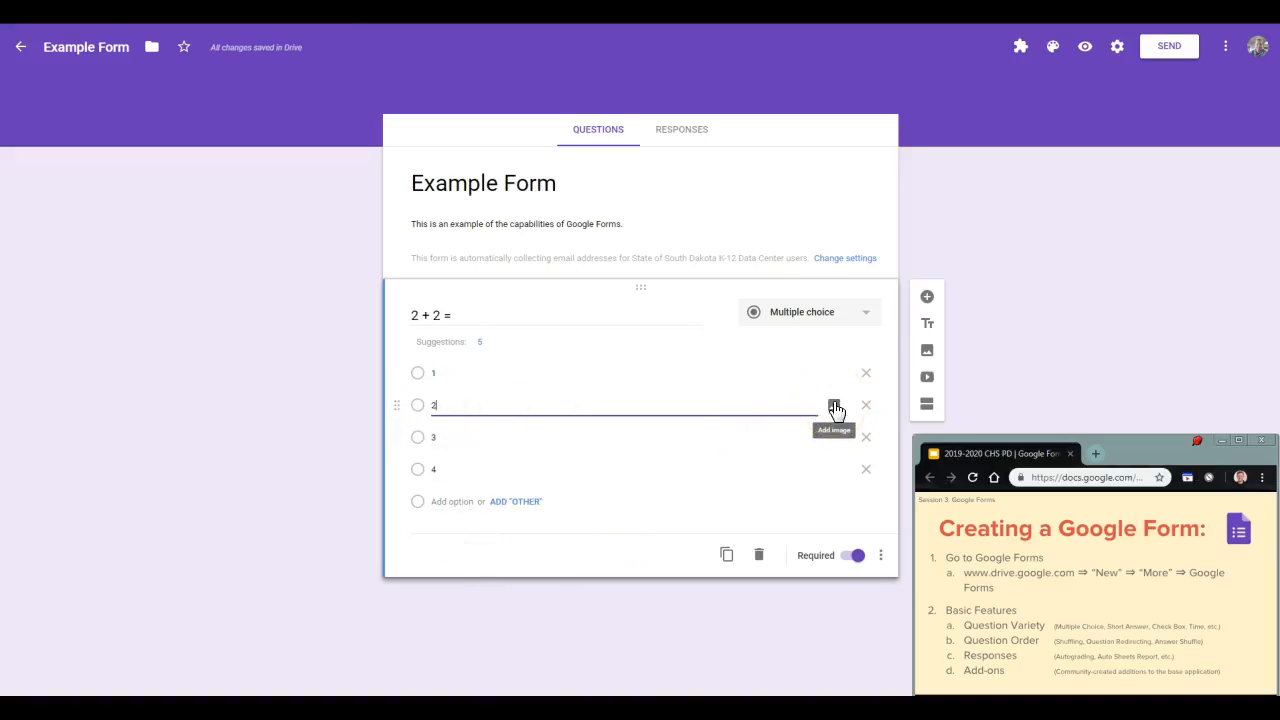
click(488, 523)
click(530, 318)
click(526, 320)
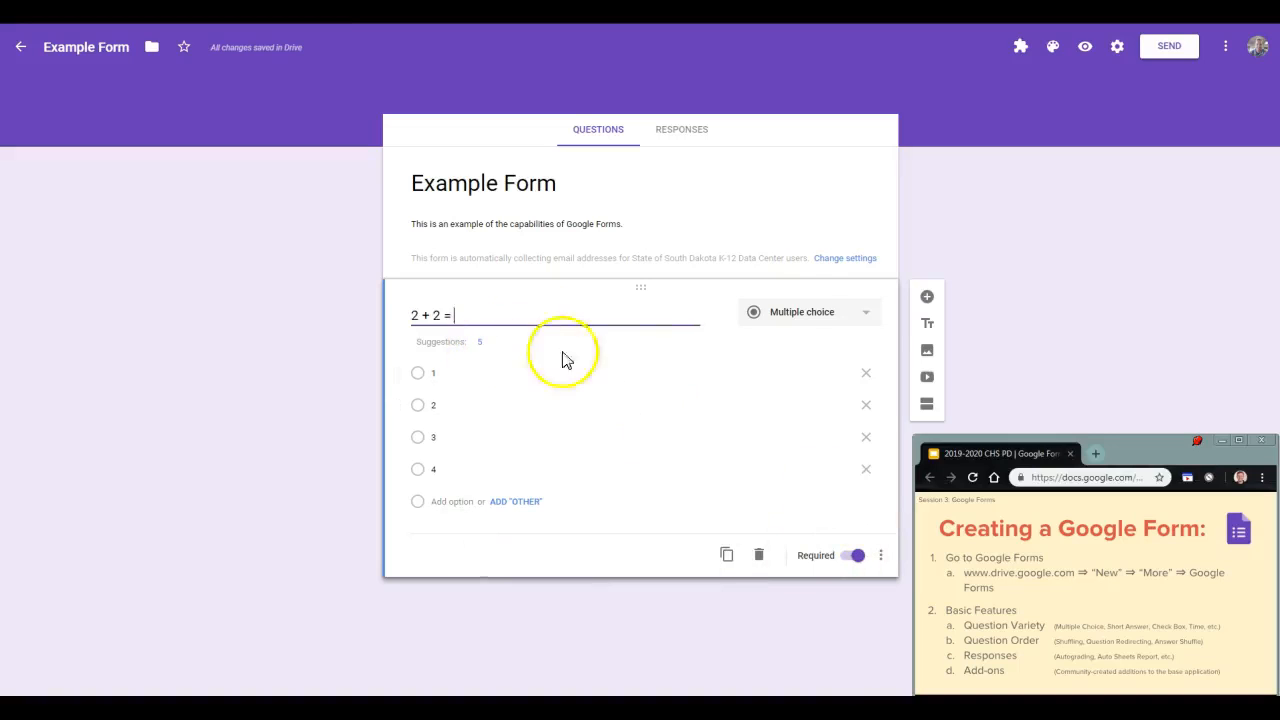
Switch the question's Required setting off and back on
click(849, 562)
click(849, 562)
Move the presentation window away from the area where the question's additional options appear
click(882, 556)
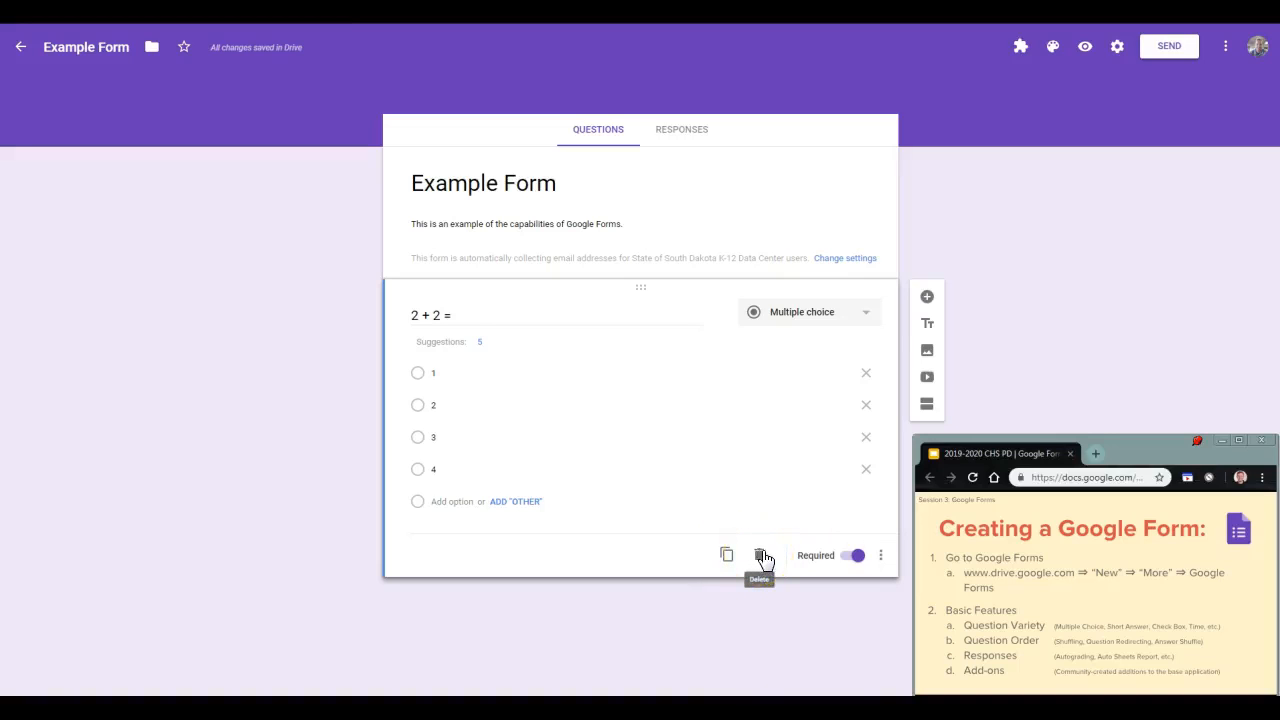
click(884, 563)
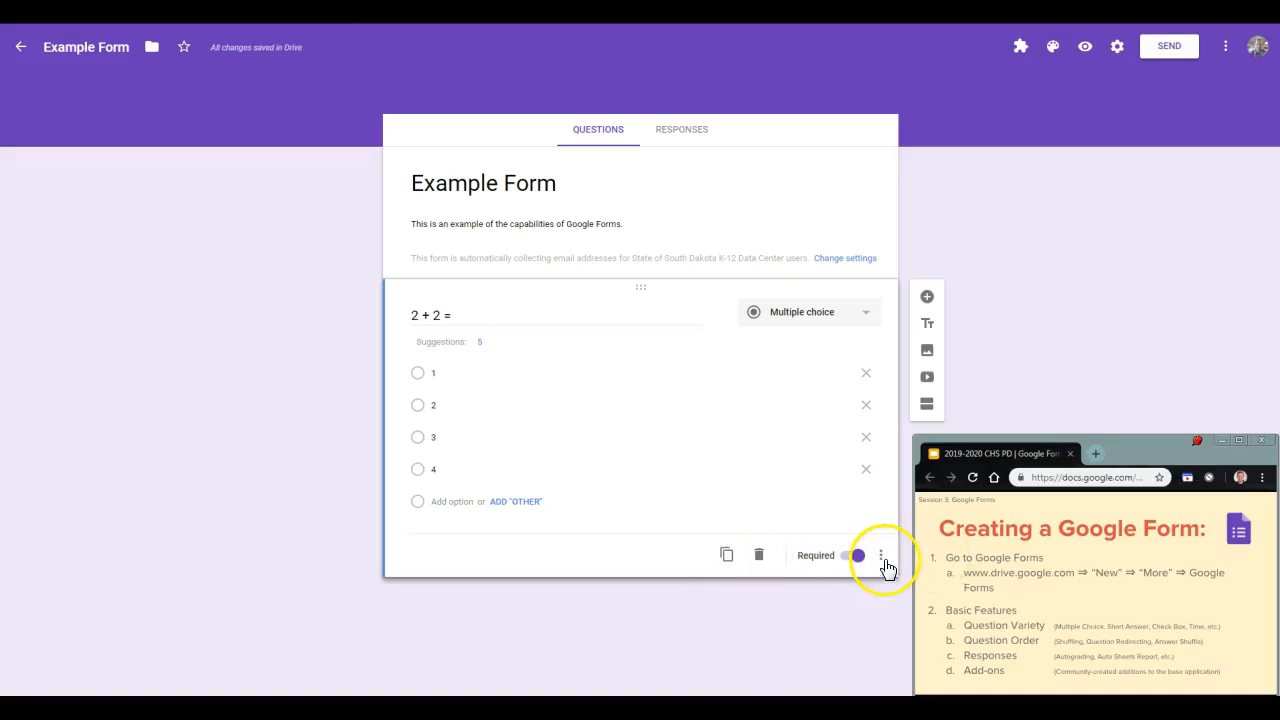
drag(1174, 451, 260, 457)
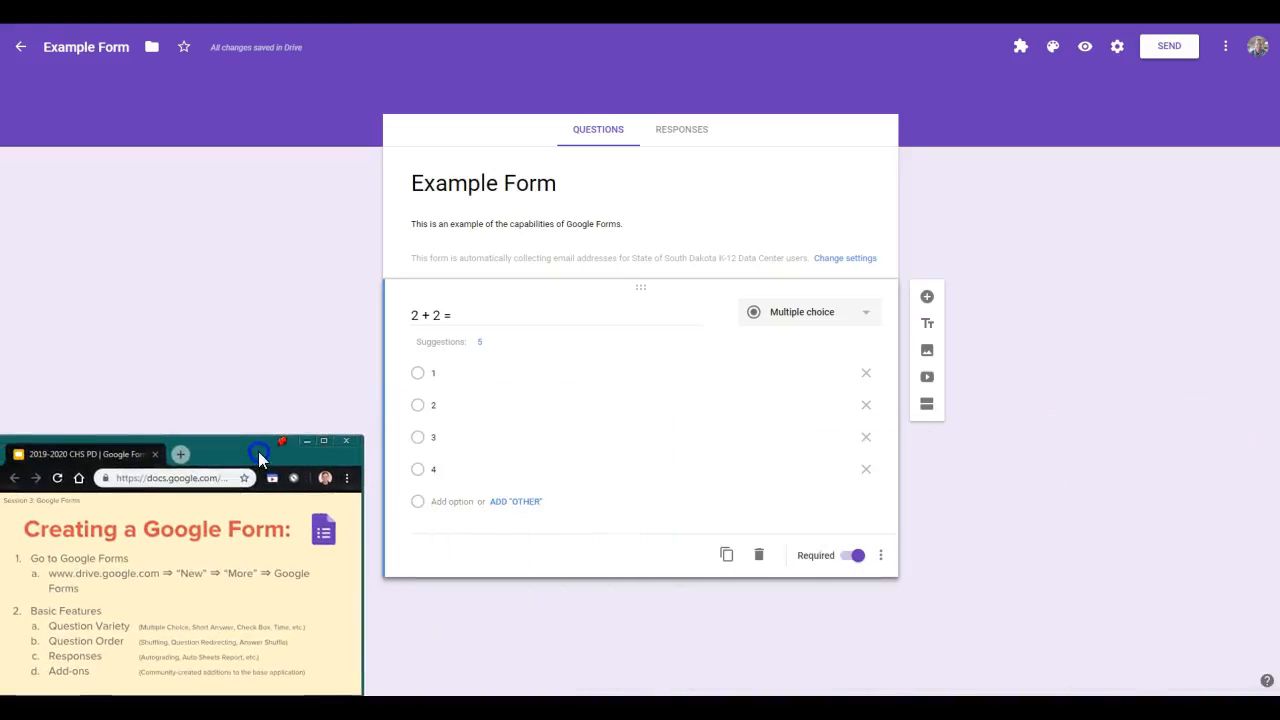
Show a description field on the "2 + 2 =" question and hide it again
click(884, 555)
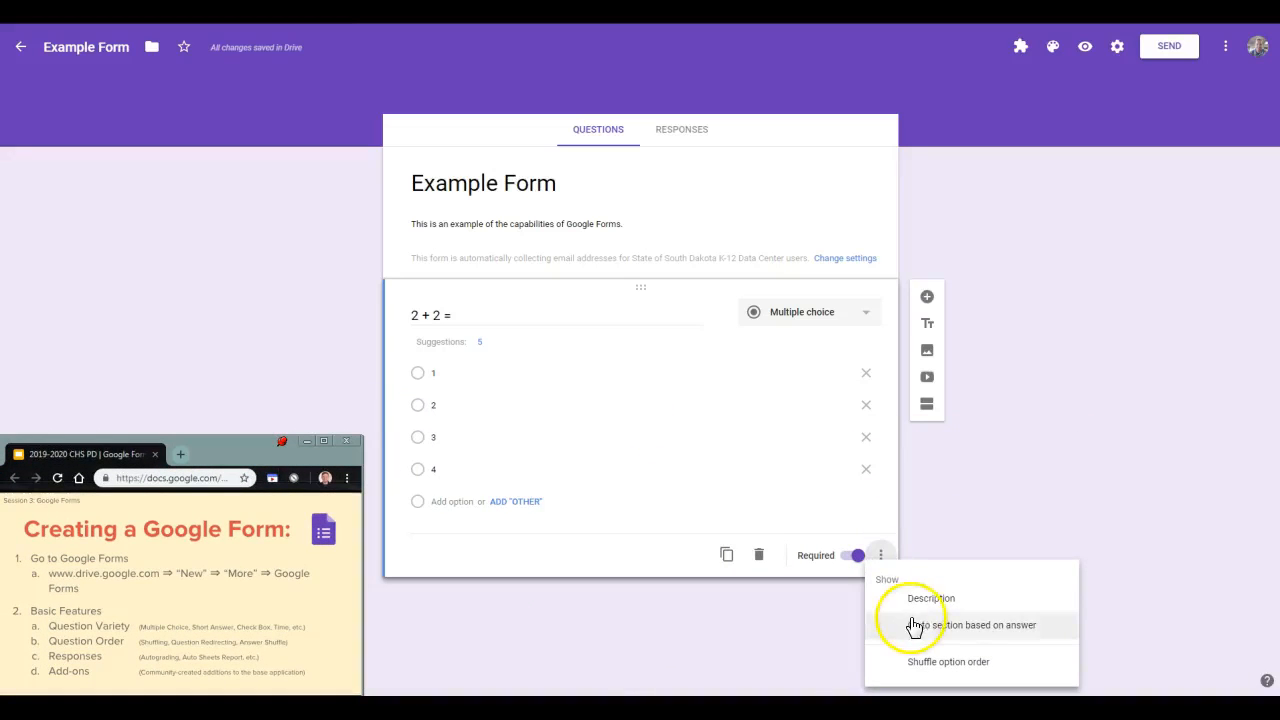
click(917, 602)
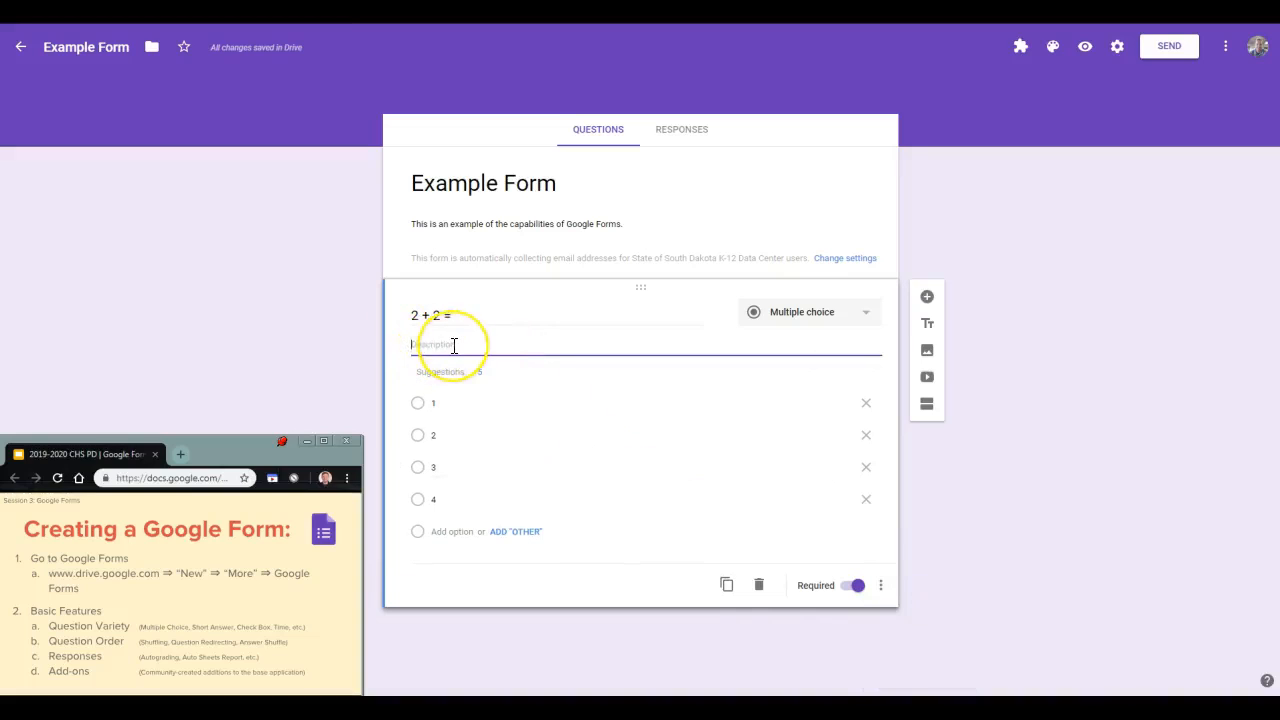
click(880, 586)
click(904, 610)
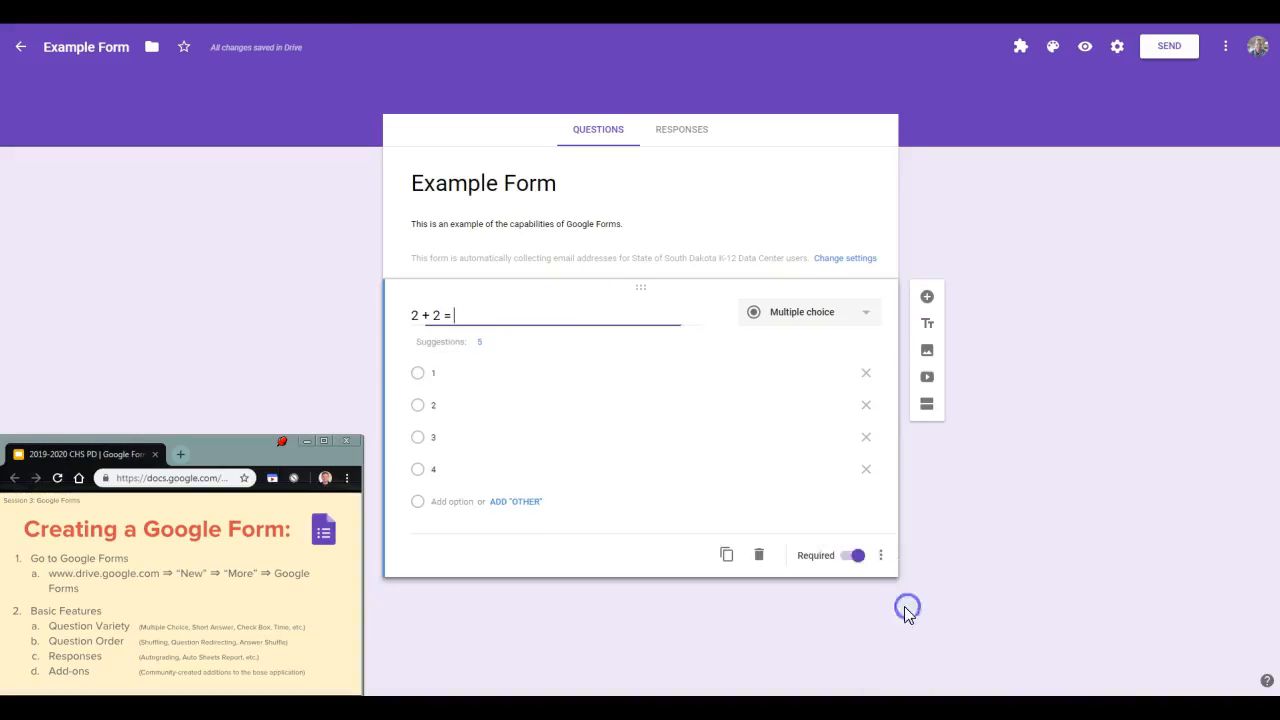
Turn on shuffled option order for the "2 + 2 =" question
click(880, 555)
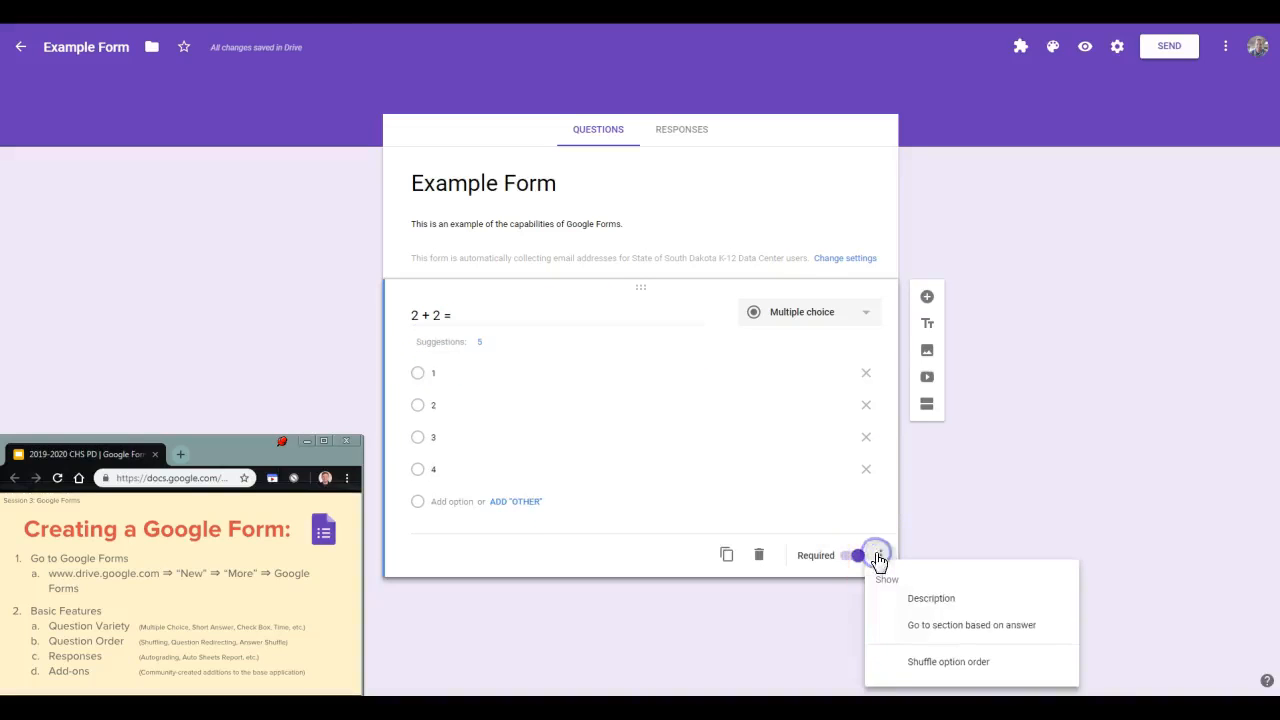
click(931, 665)
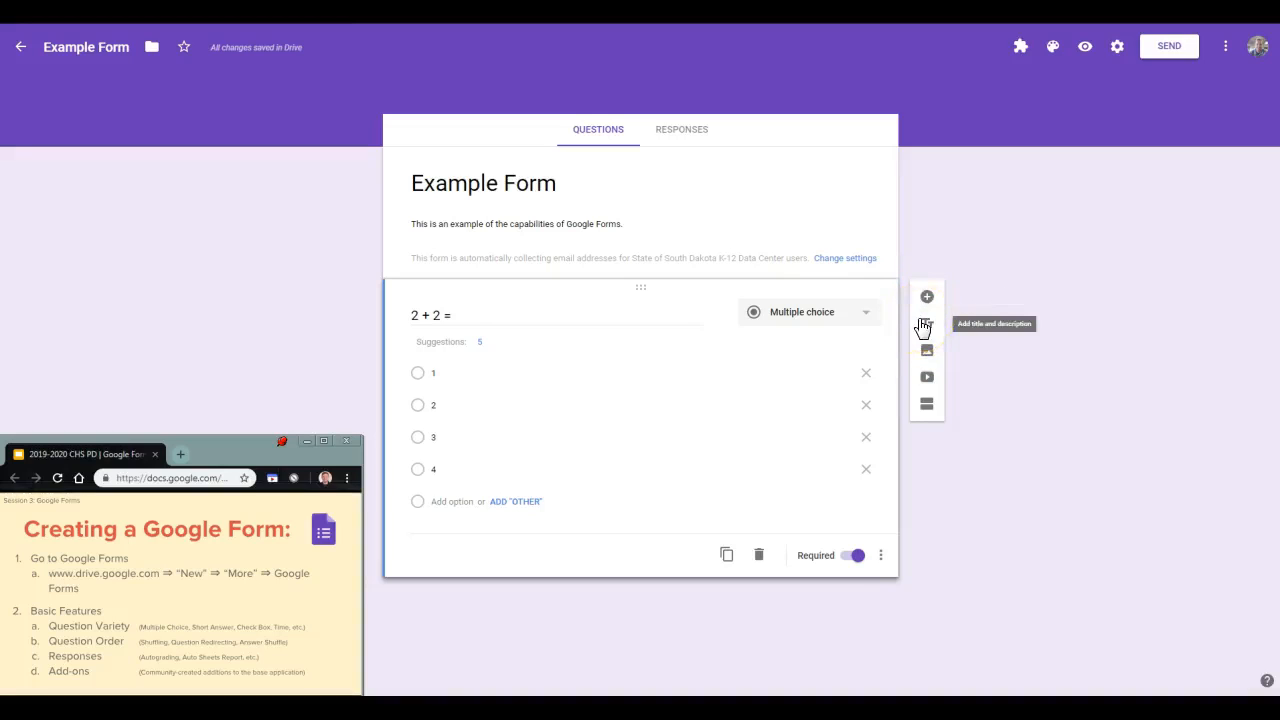
Add a second section to the form and title it "Example Form 2"
click(927, 404)
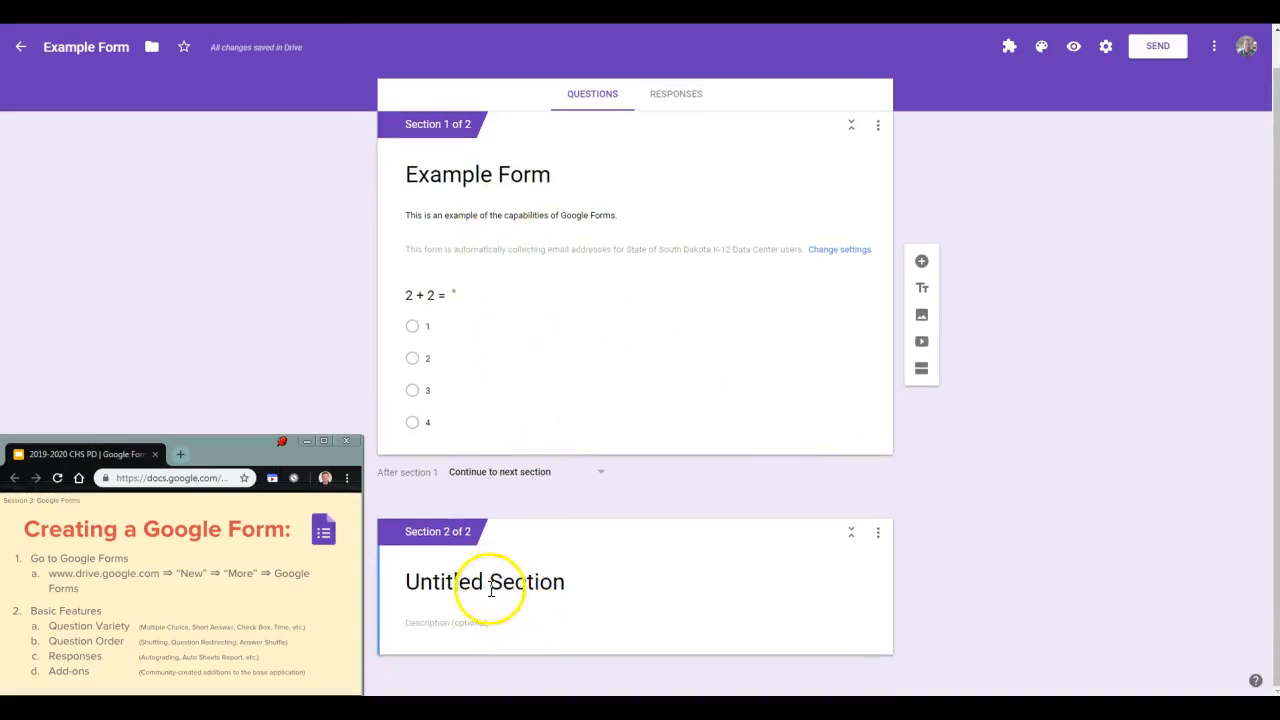
click(491, 590)
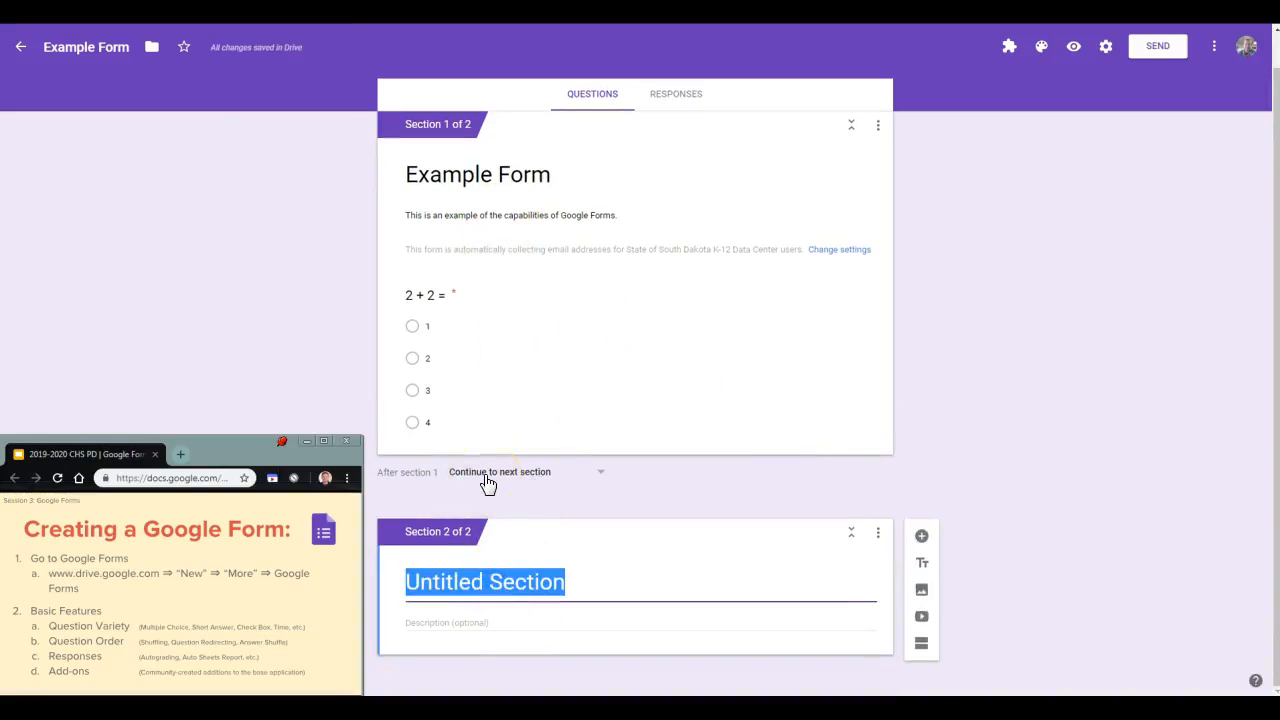
text(Example )
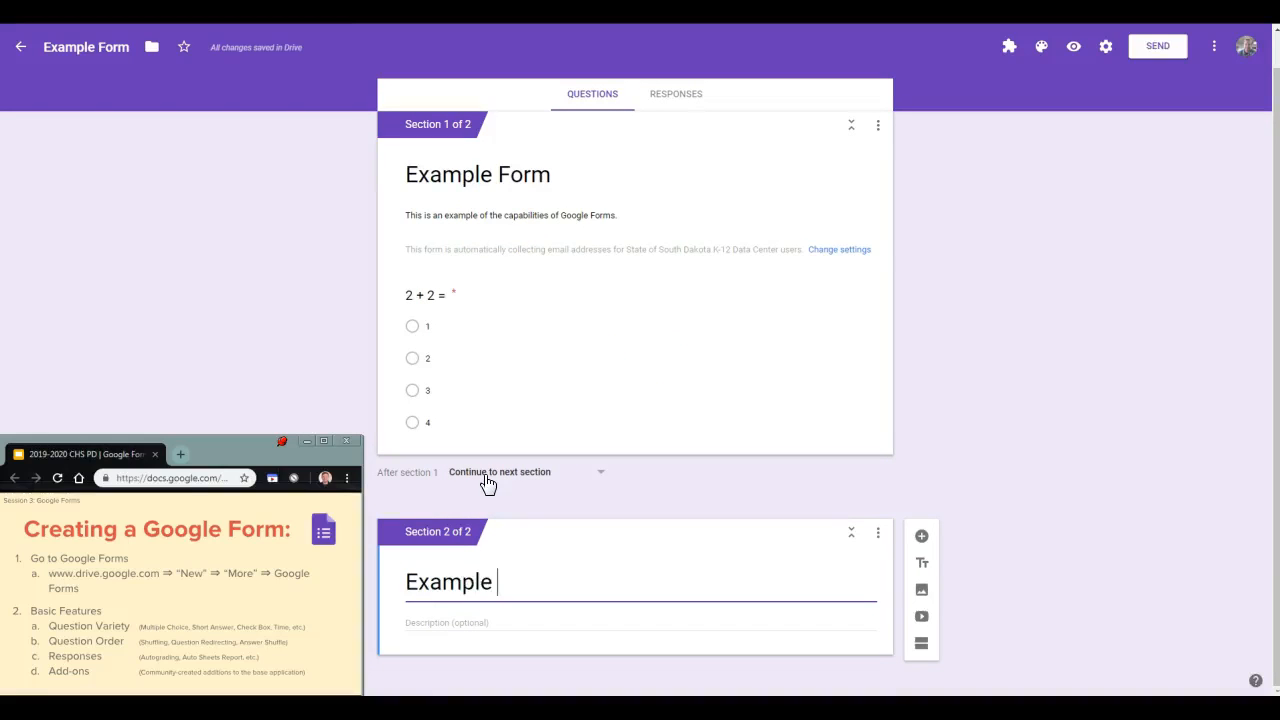
text(Form 2)
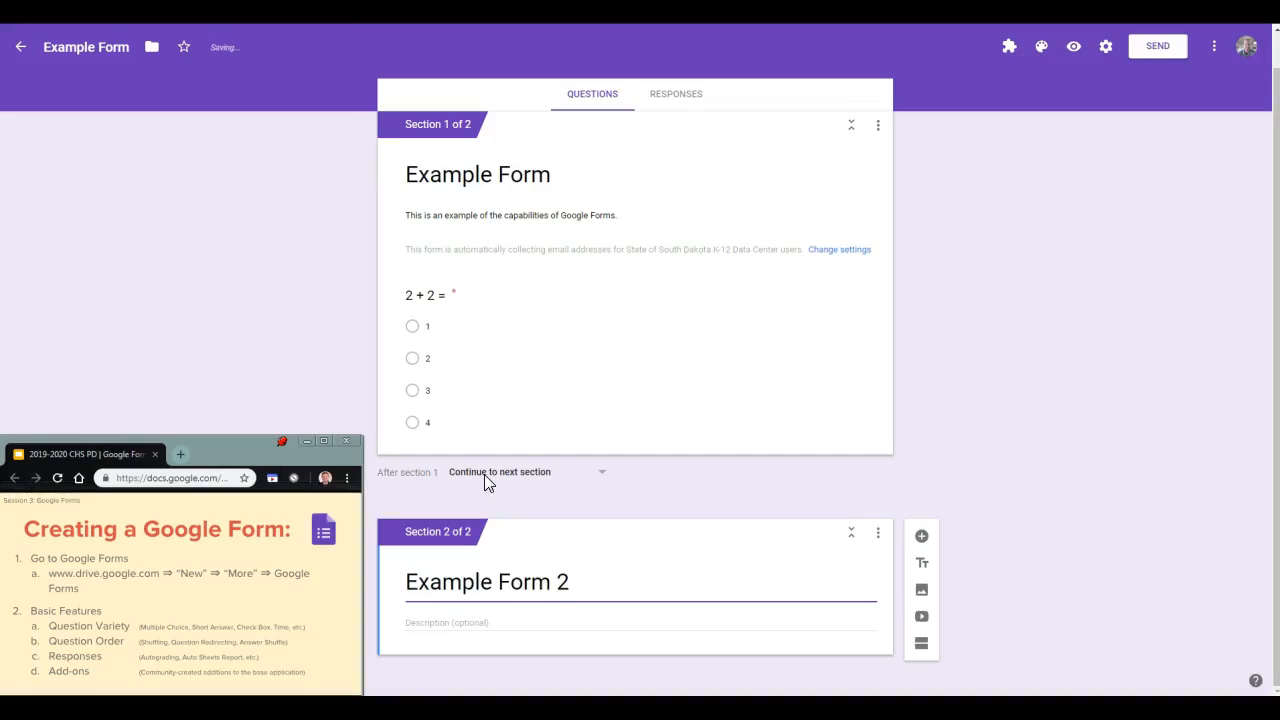
Copy the form's description into the second section's description and add a blank question to that section
triple_click(561, 222)
key(ctrl+c)
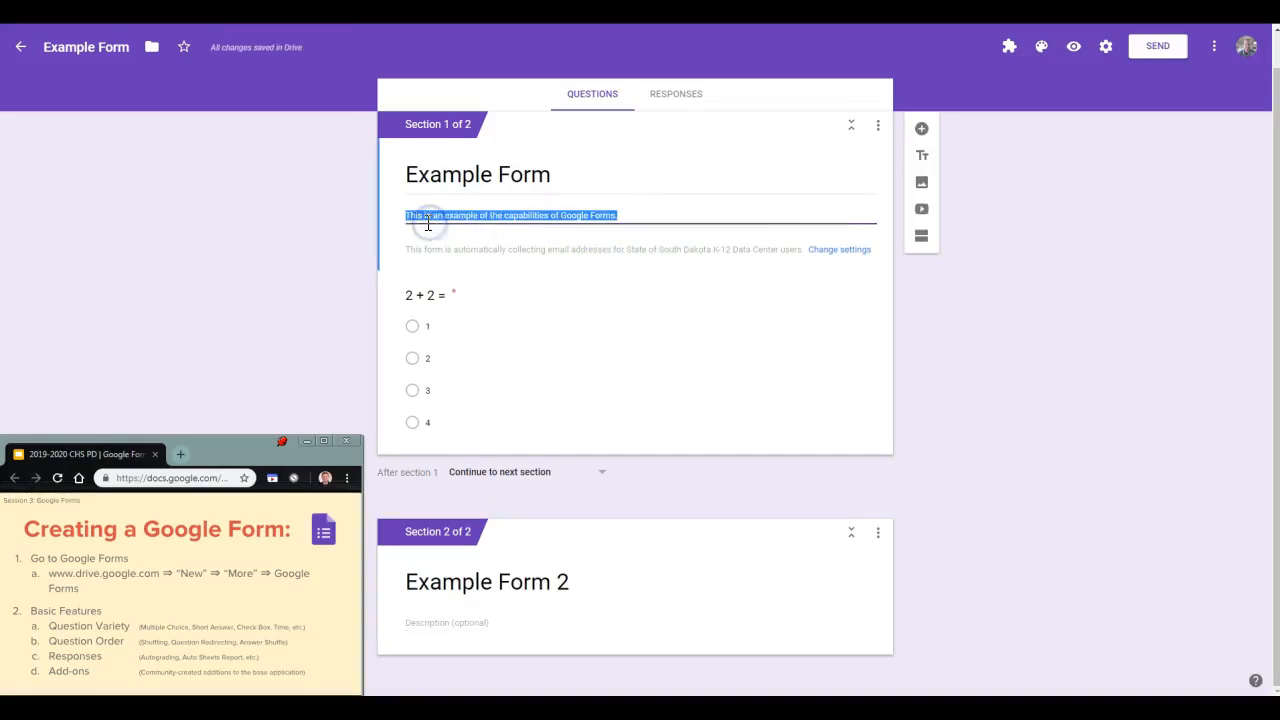
click(434, 622)
key(ctrl+v)
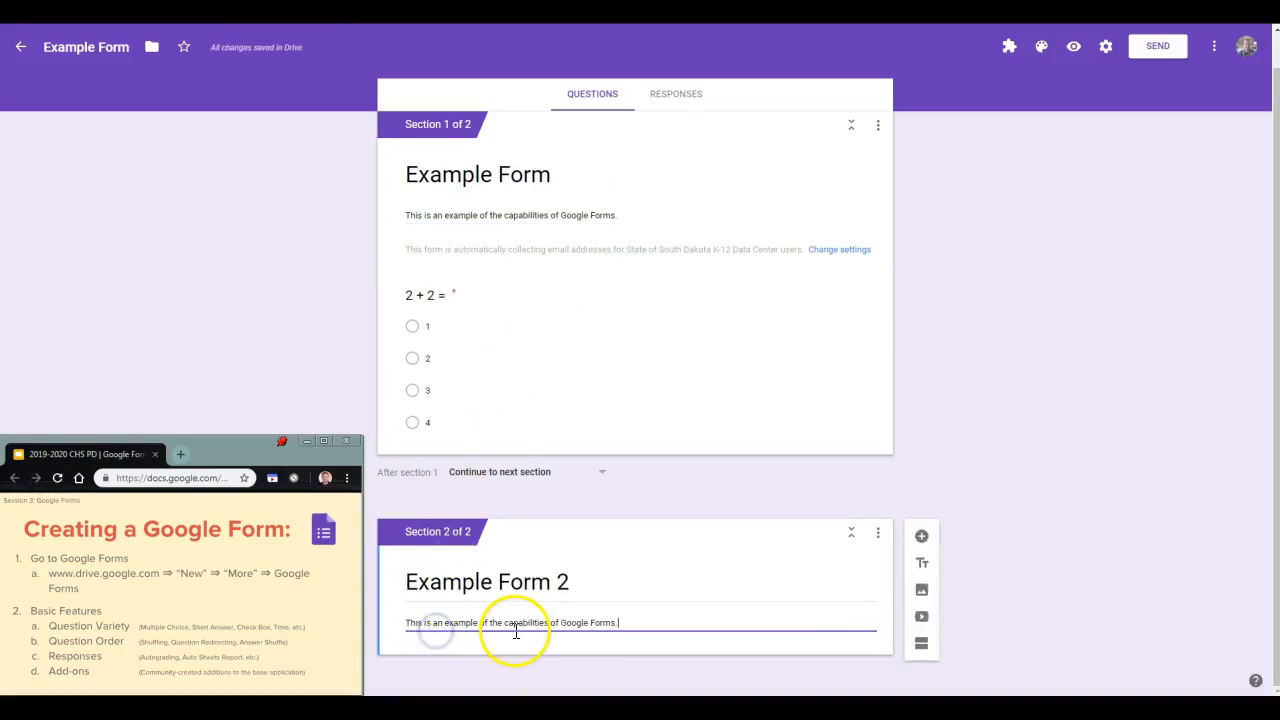
click(922, 538)
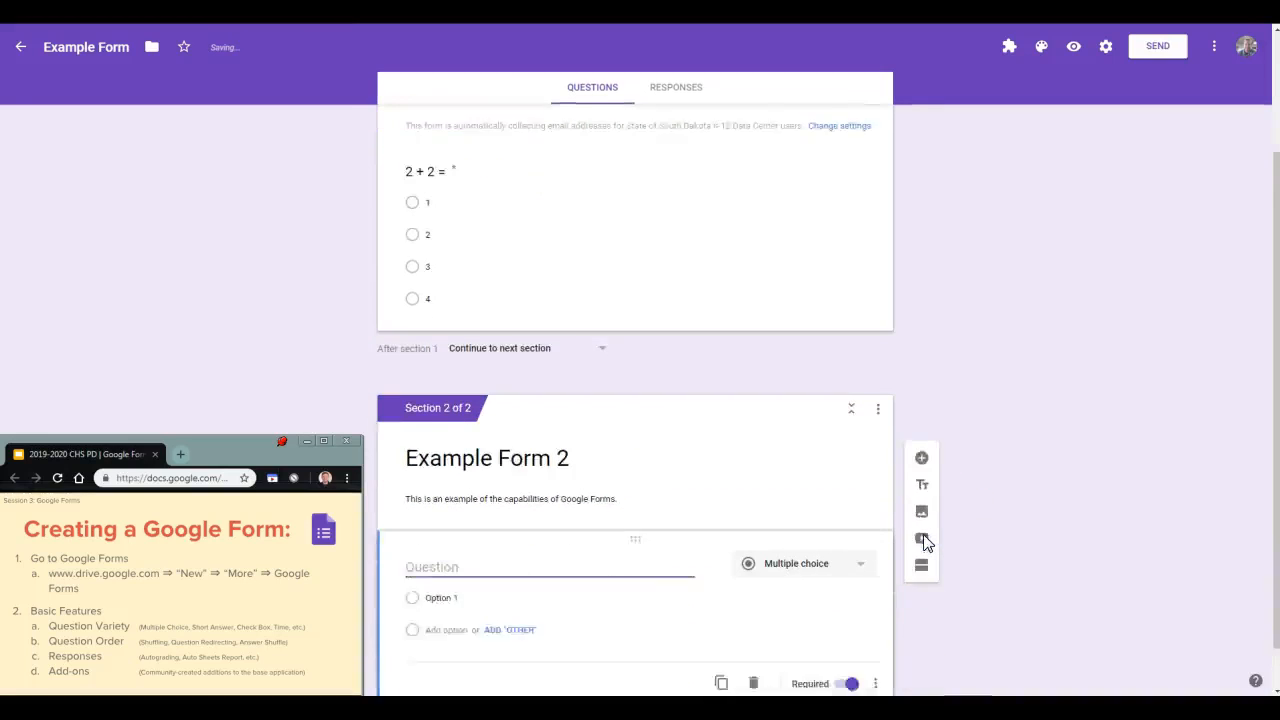
Reopen the "2 + 2 =" question in the first section for editing
scroll(740, 417, up, 3)
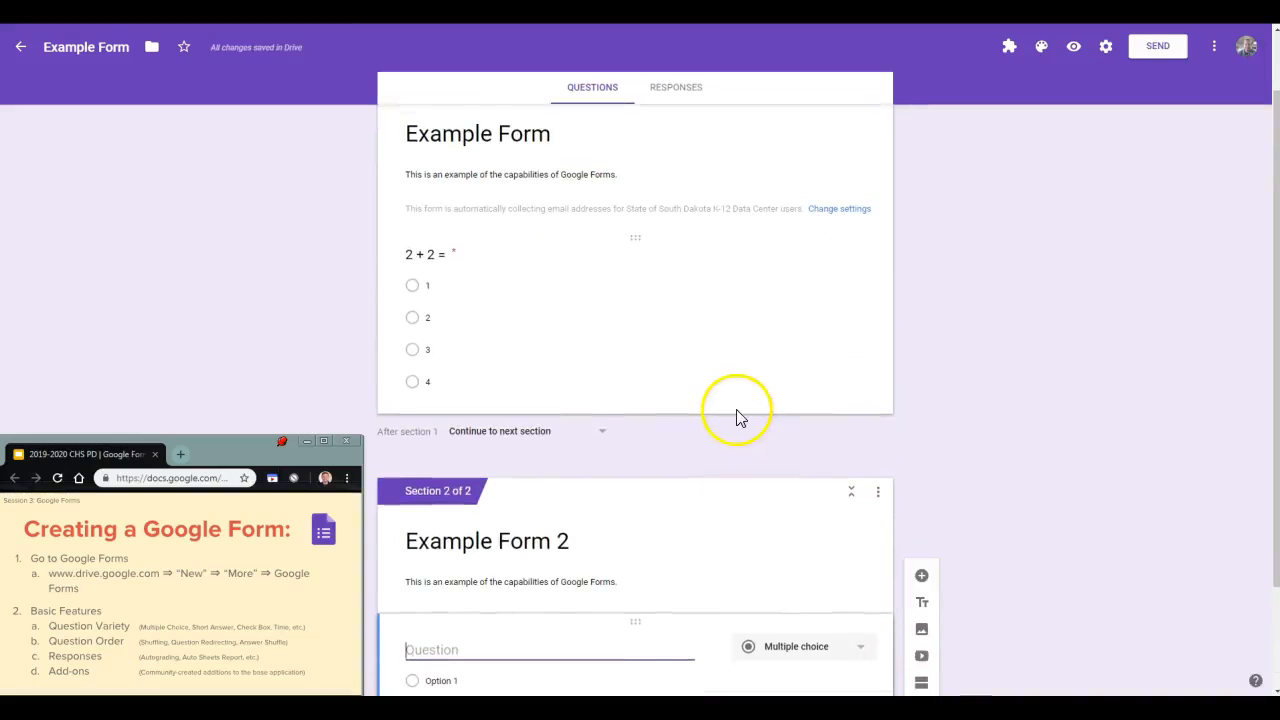
click(455, 298)
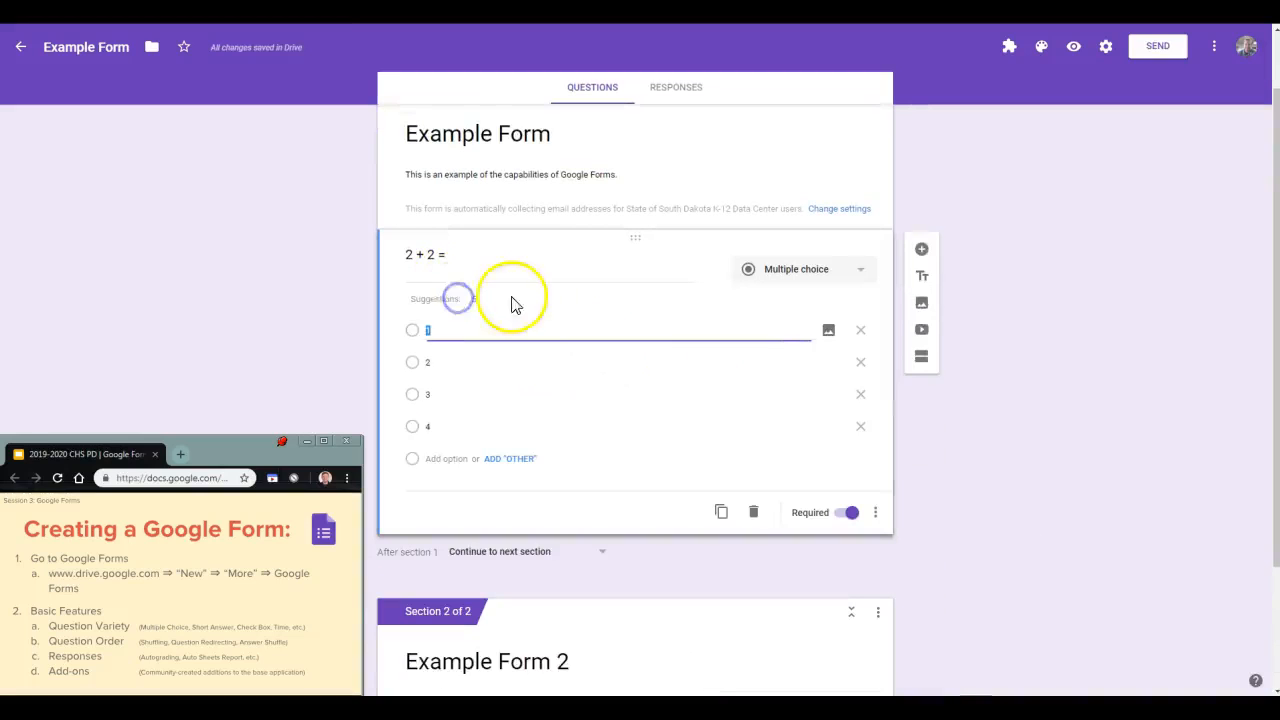
click(631, 490)
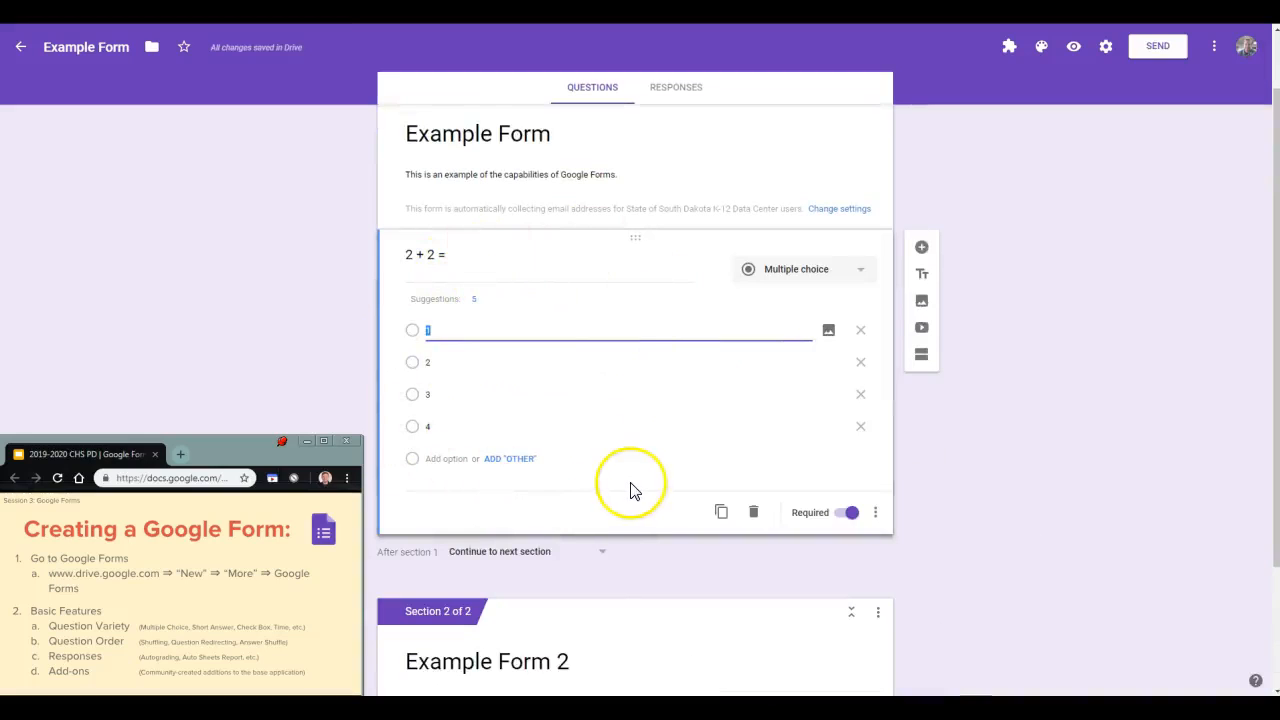
Make the form a quiz in its settings, with grades released immediately after each submission
click(1106, 47)
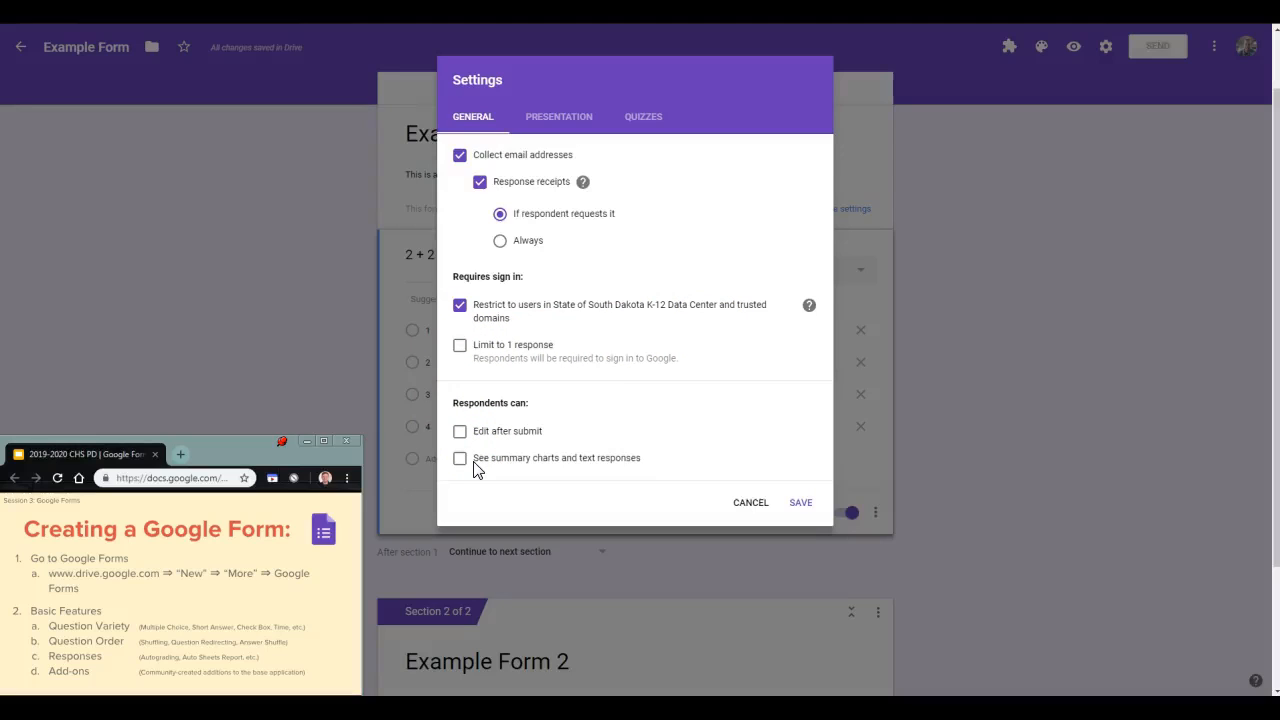
click(556, 125)
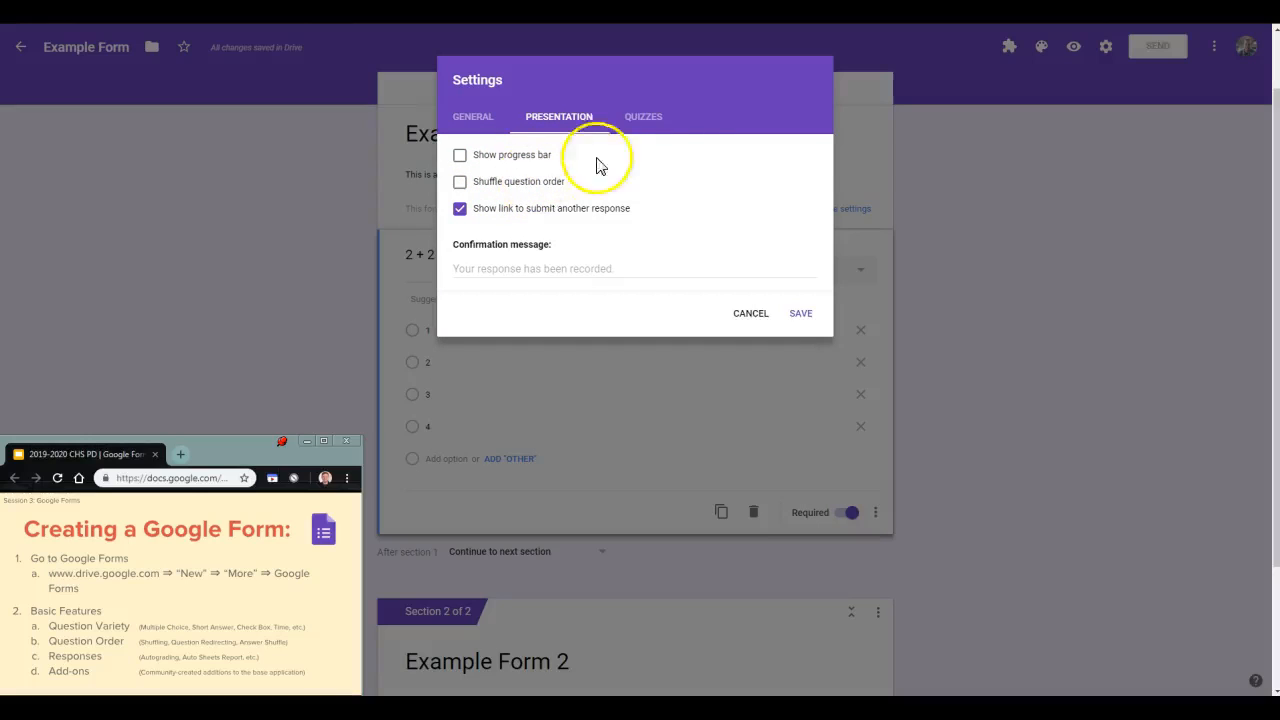
click(642, 117)
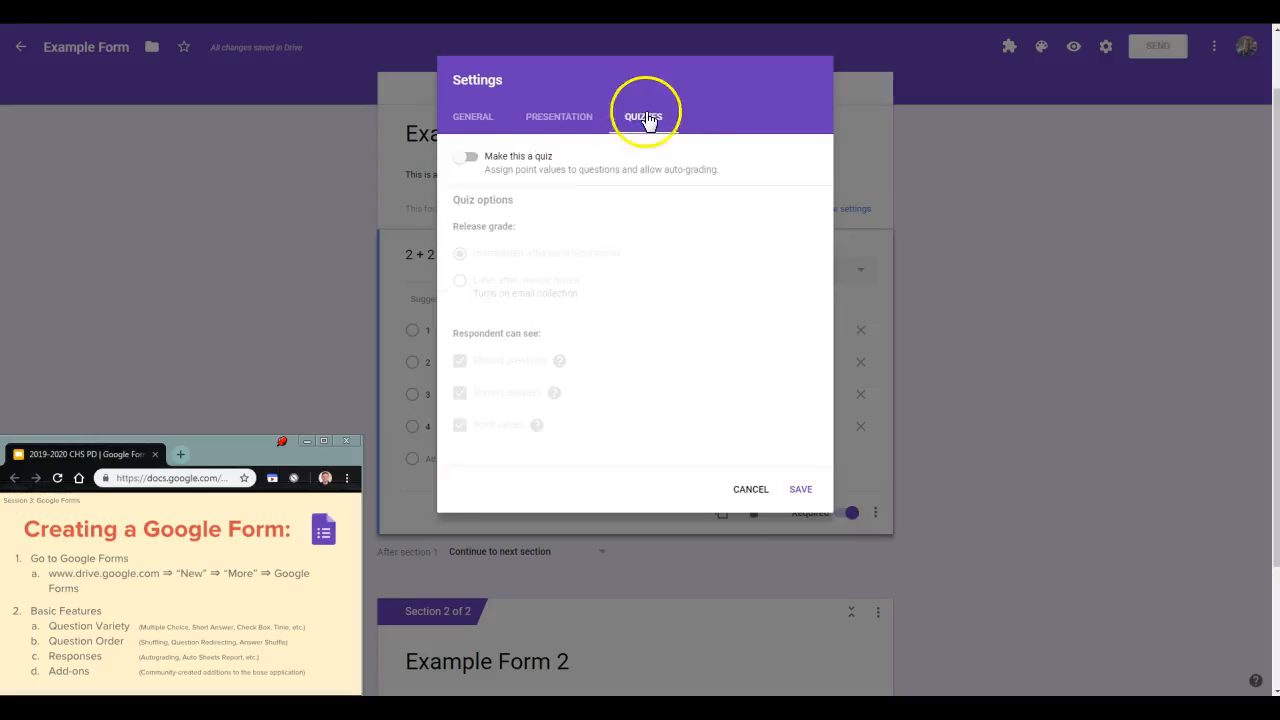
click(462, 157)
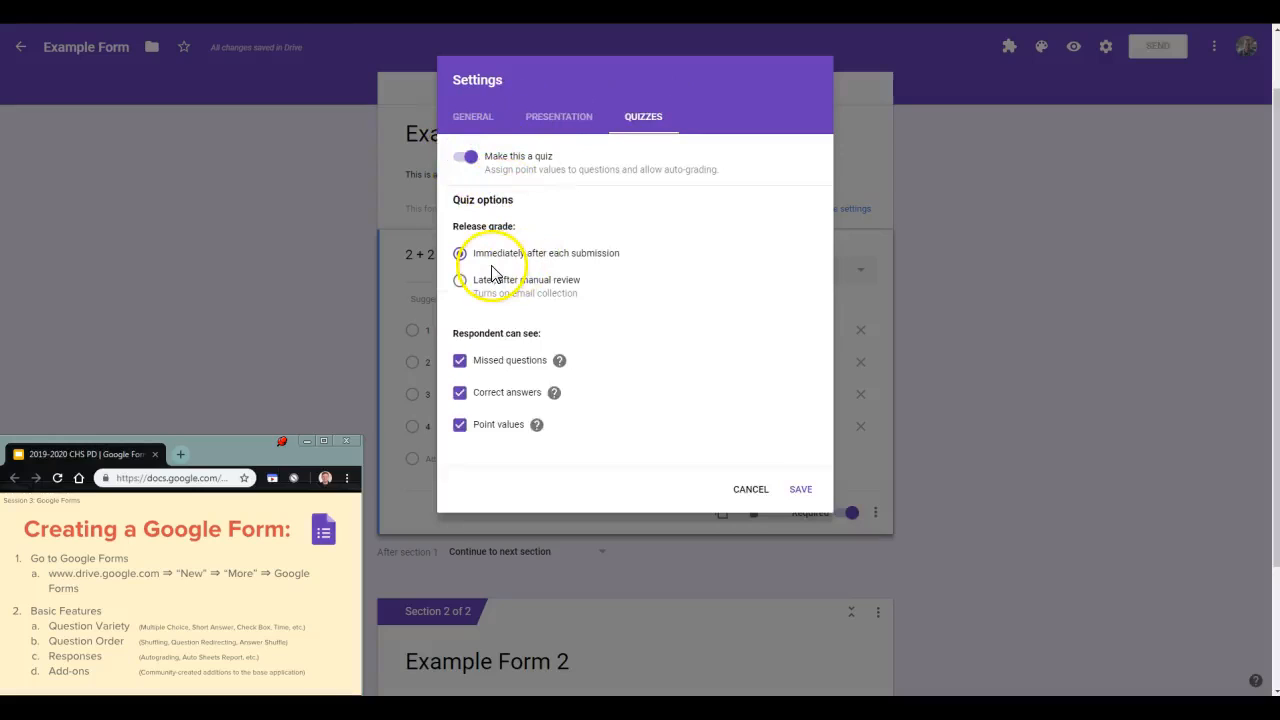
click(460, 254)
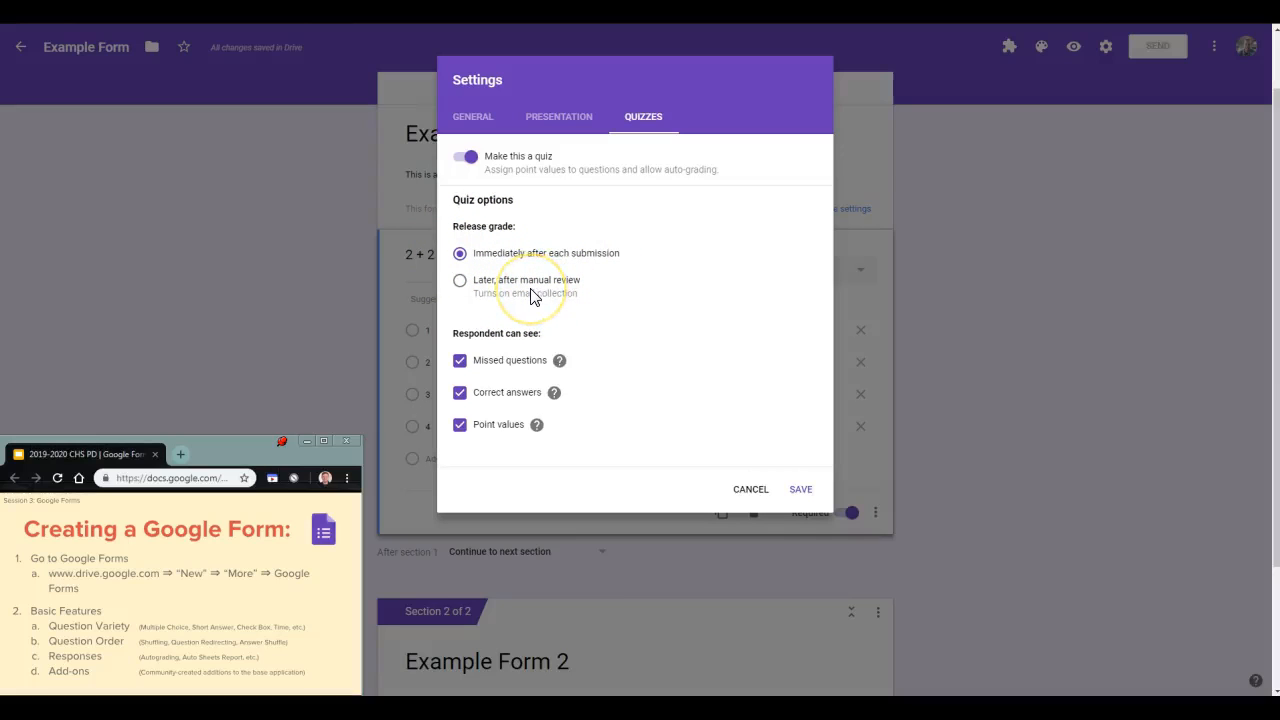
click(460, 284)
click(460, 254)
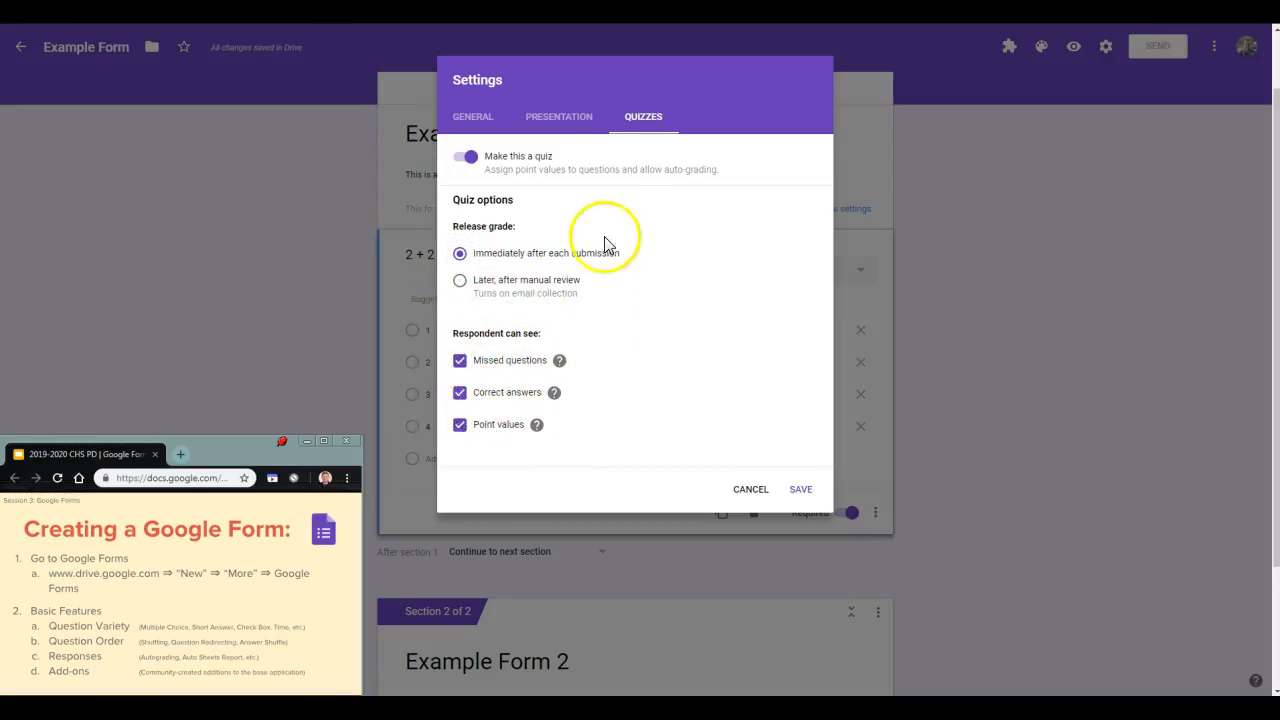
Limit the form to 1 response, let respondents see summary charts and text responses, and save the settings
click(483, 127)
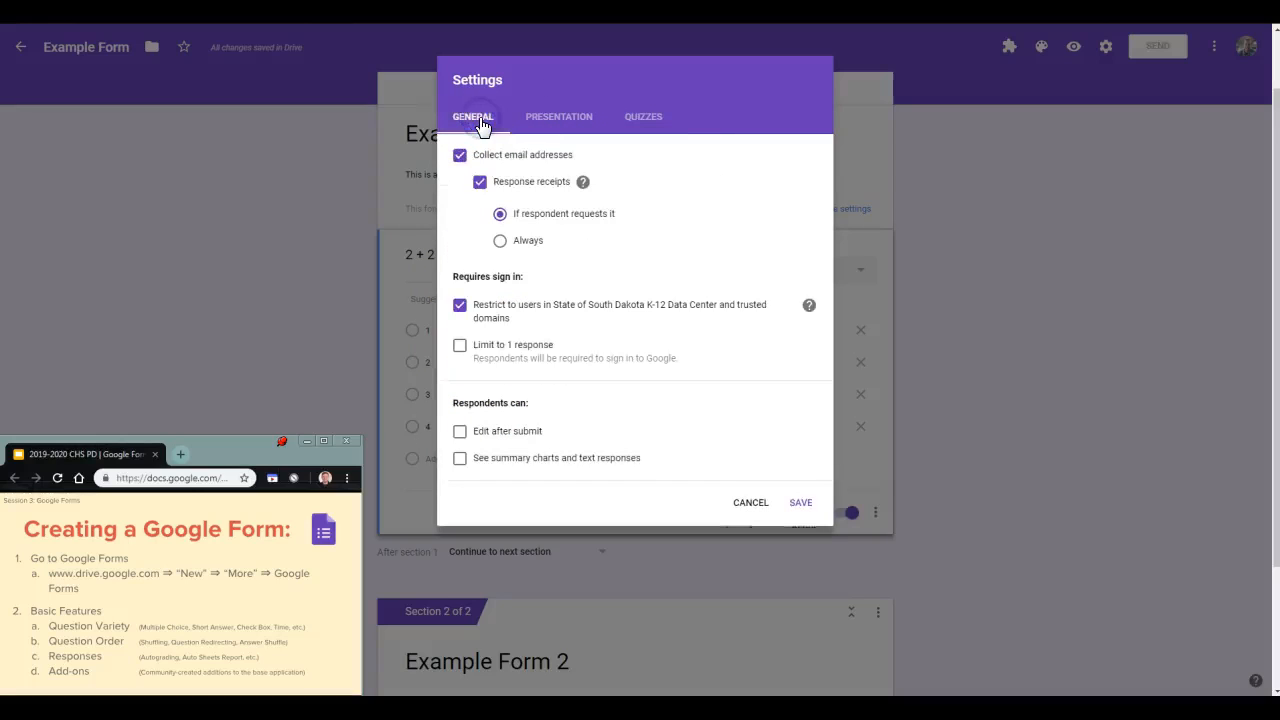
click(462, 346)
click(632, 462)
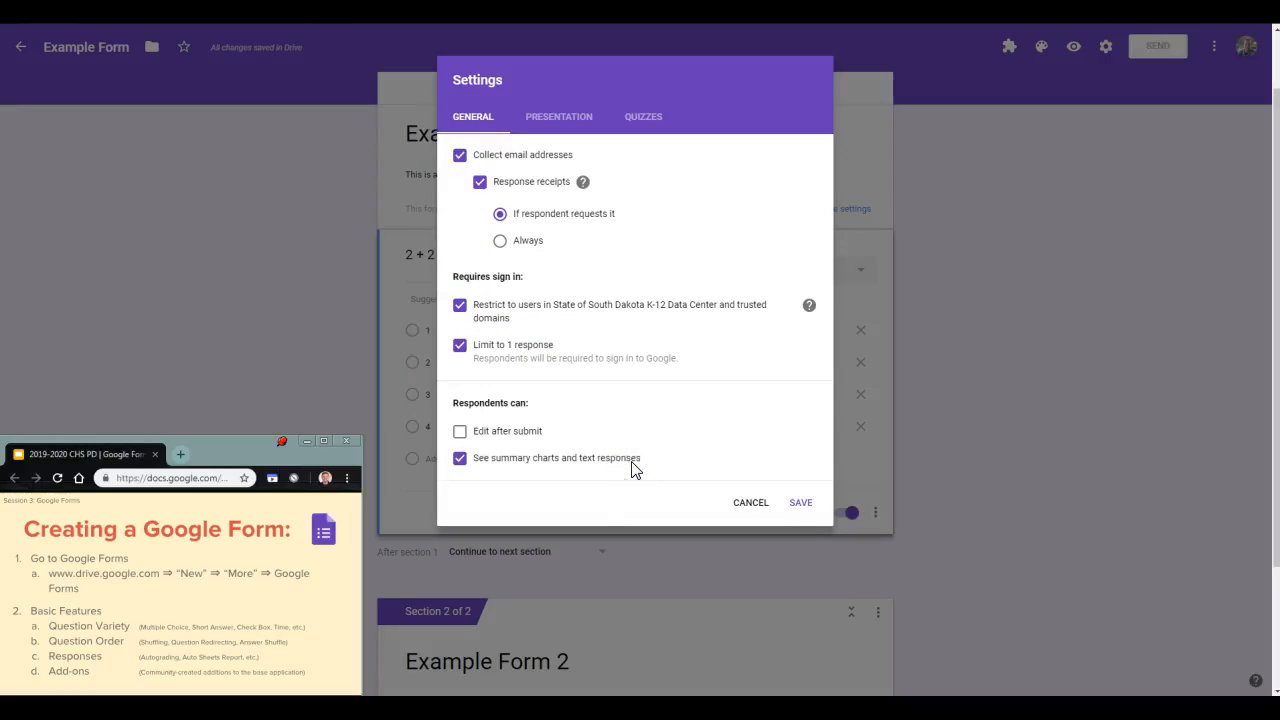
click(803, 504)
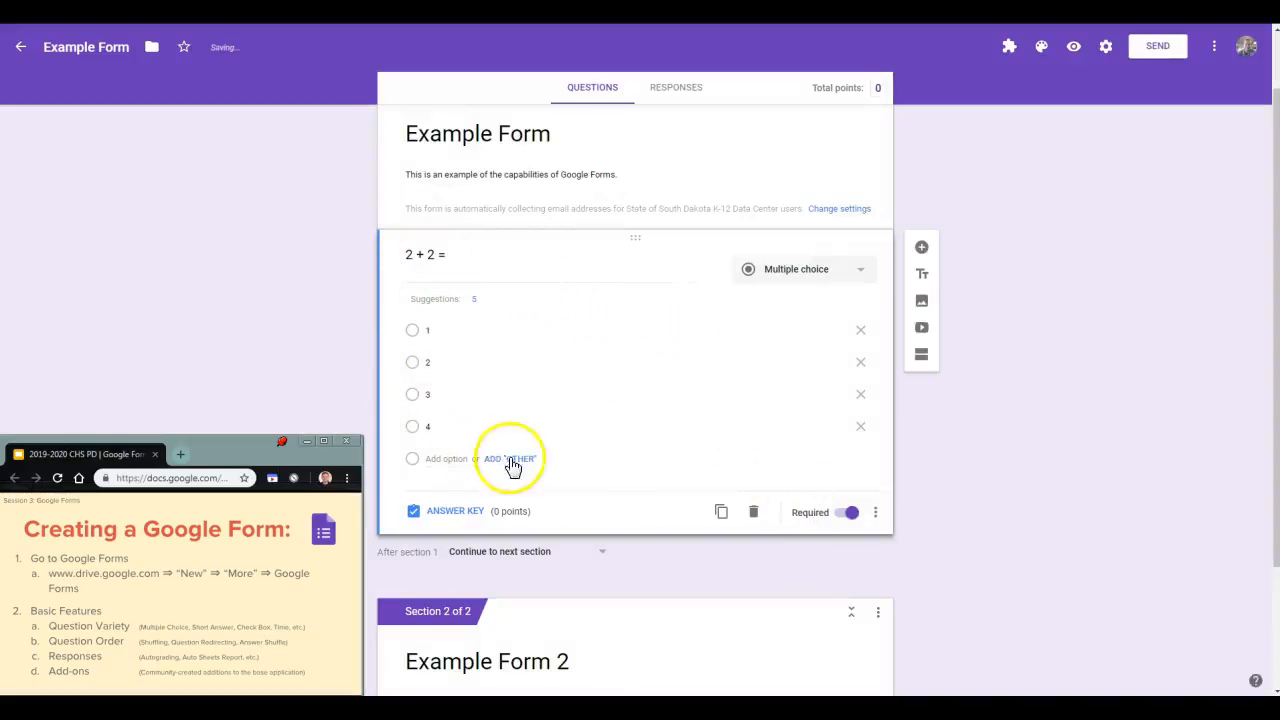
Mark 4 as the correct answer in the answer key of "2 + 2 =" and set the question to 1 point
click(478, 520)
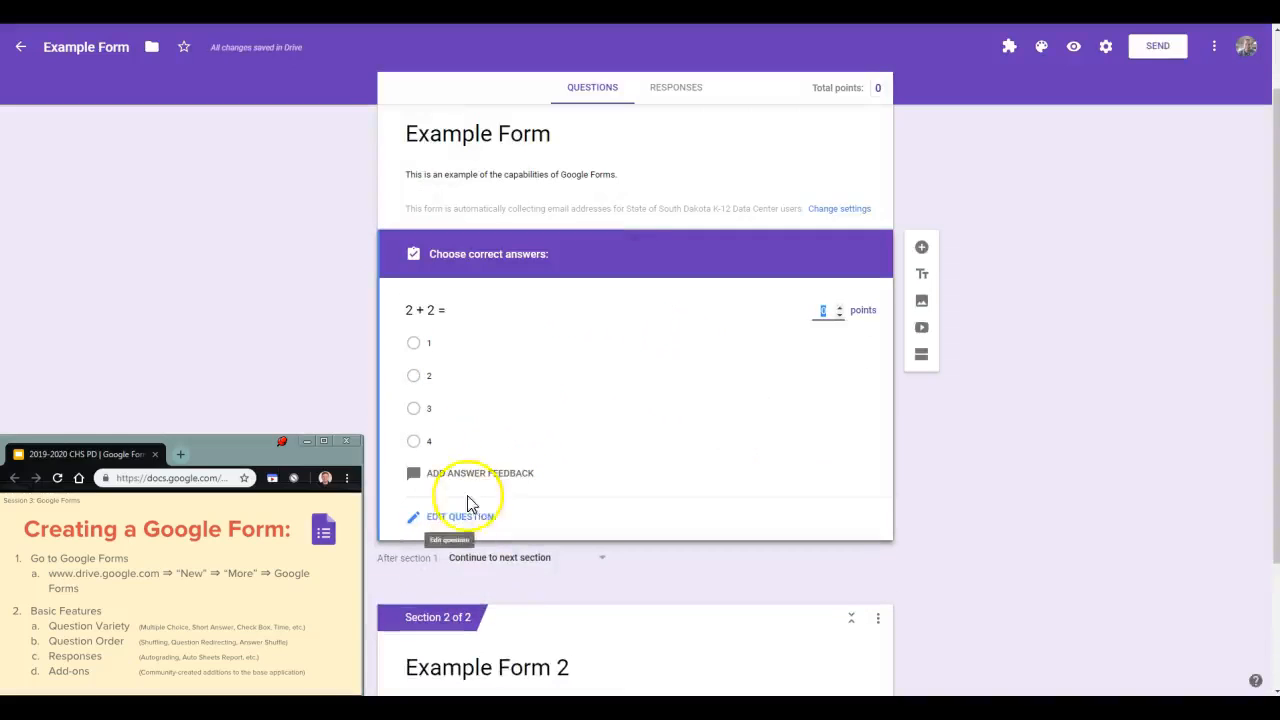
click(416, 442)
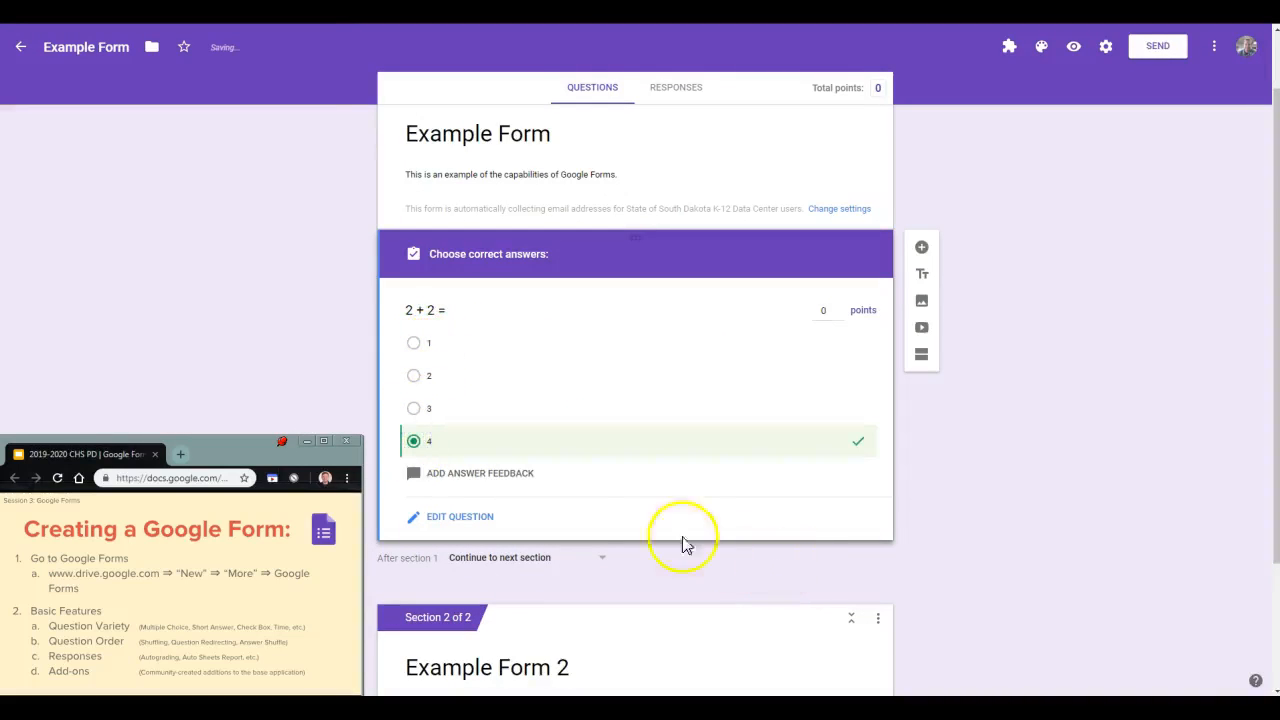
click(427, 409)
click(427, 378)
click(429, 405)
click(432, 380)
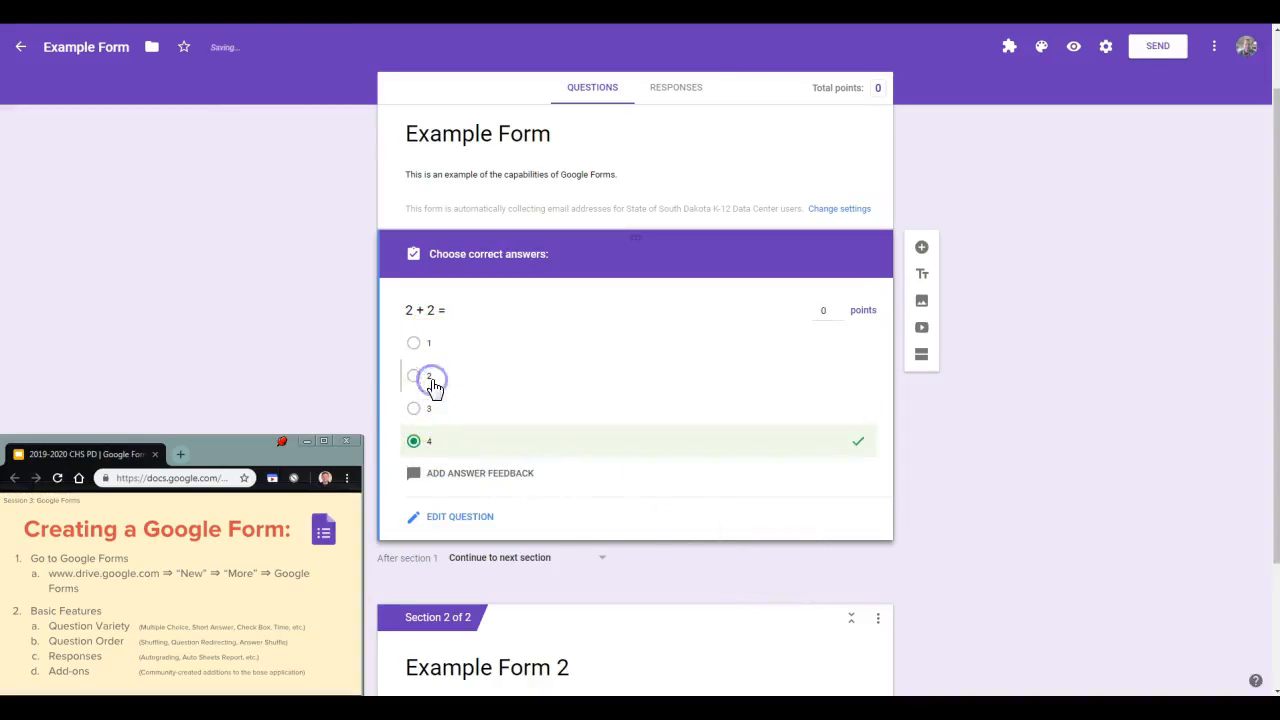
click(838, 310)
click(943, 430)
Examine the answer feedback options for incorrect and correct answers, including the link fields, and leave without saving
click(478, 477)
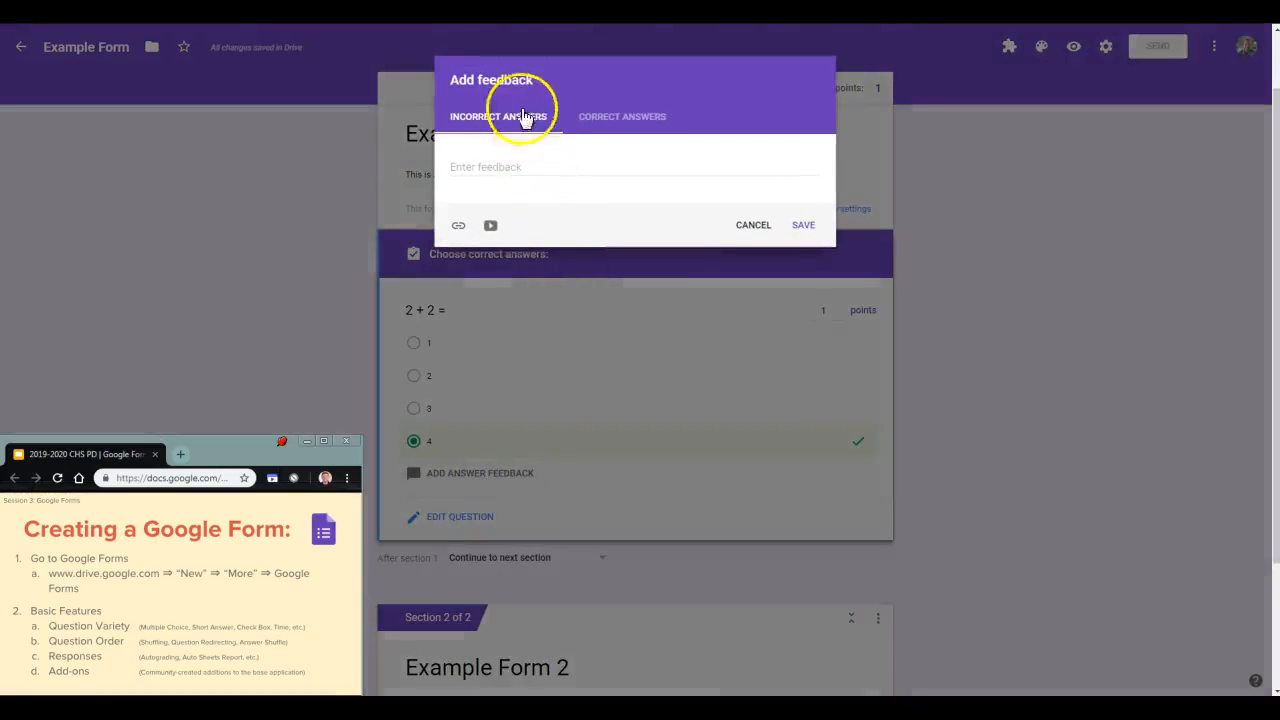
click(505, 164)
click(499, 166)
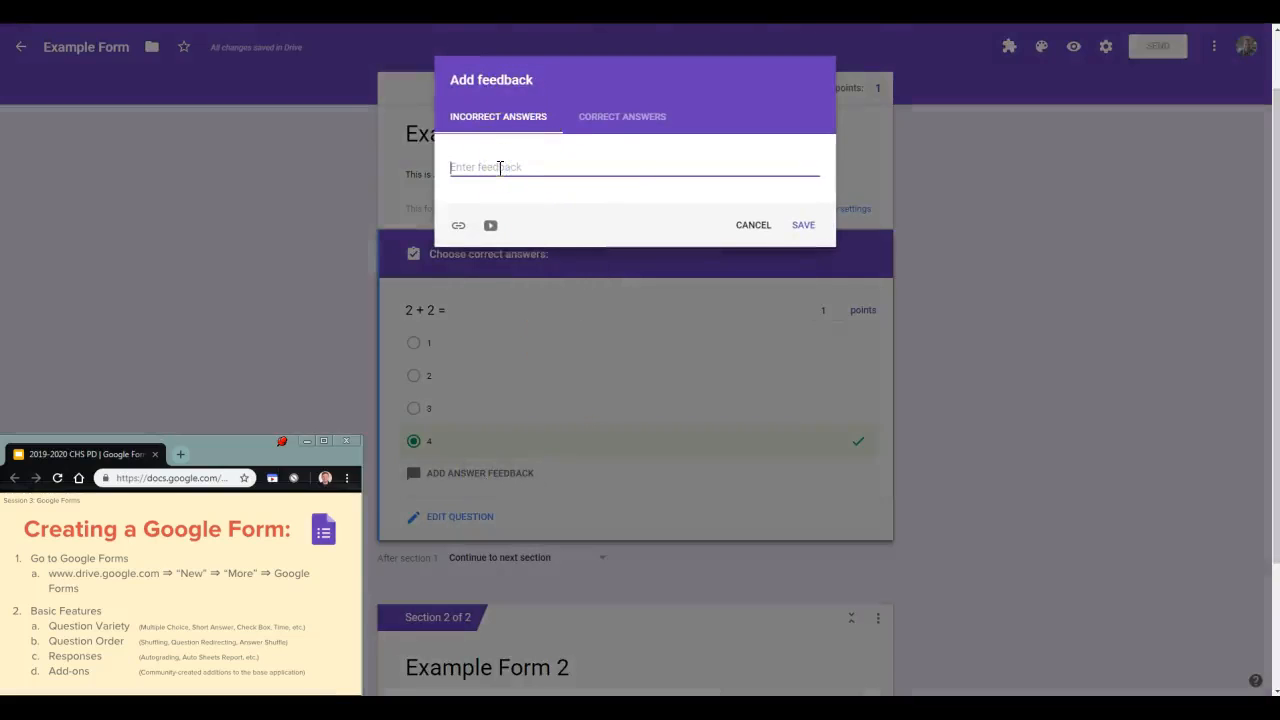
click(459, 229)
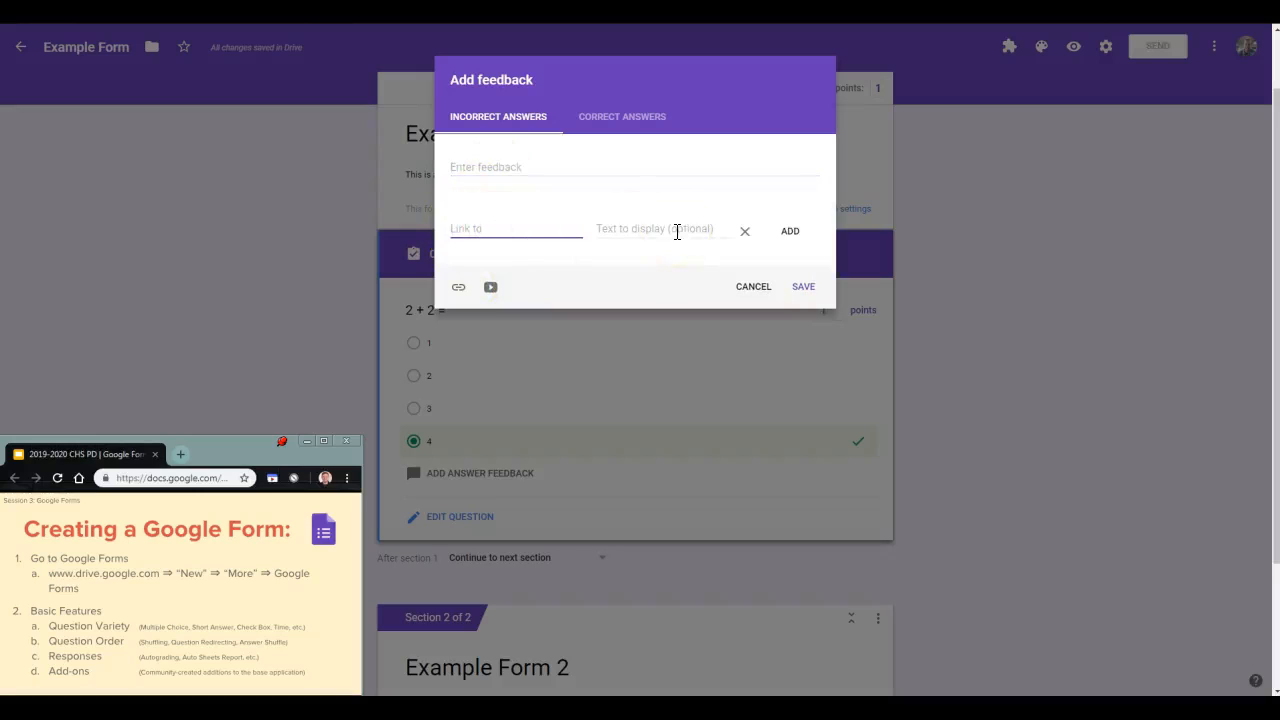
click(766, 235)
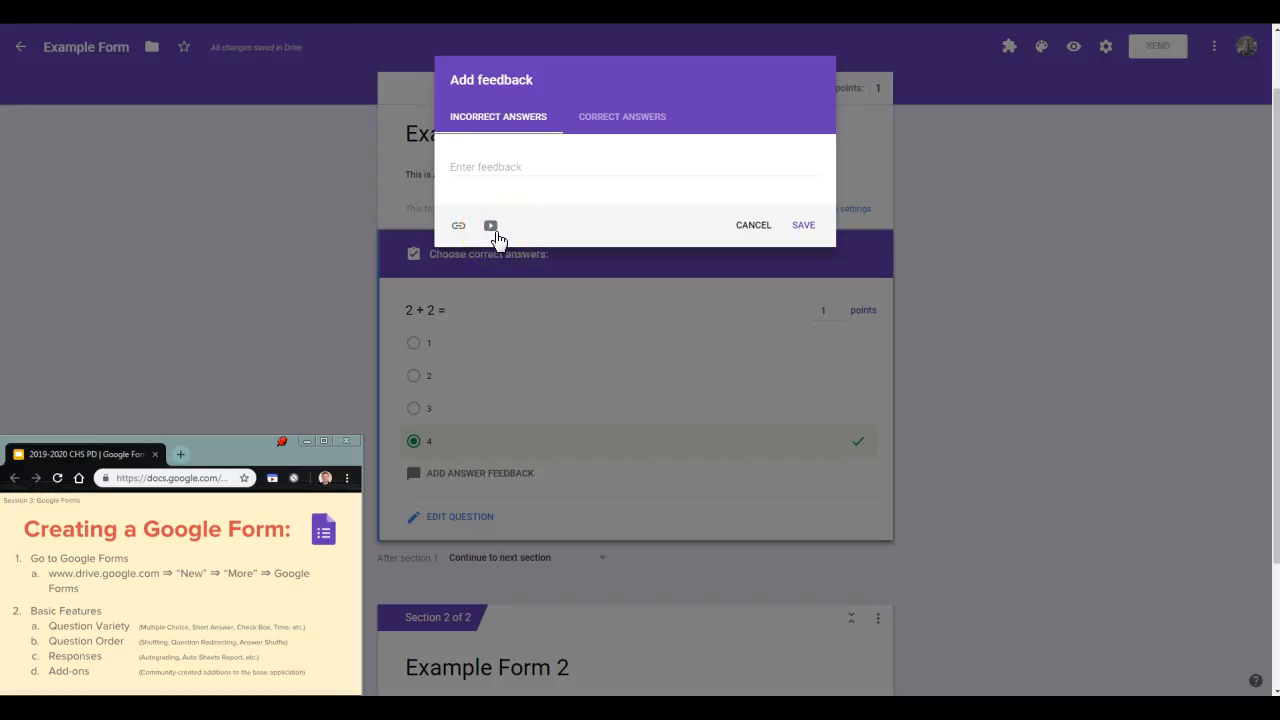
click(607, 115)
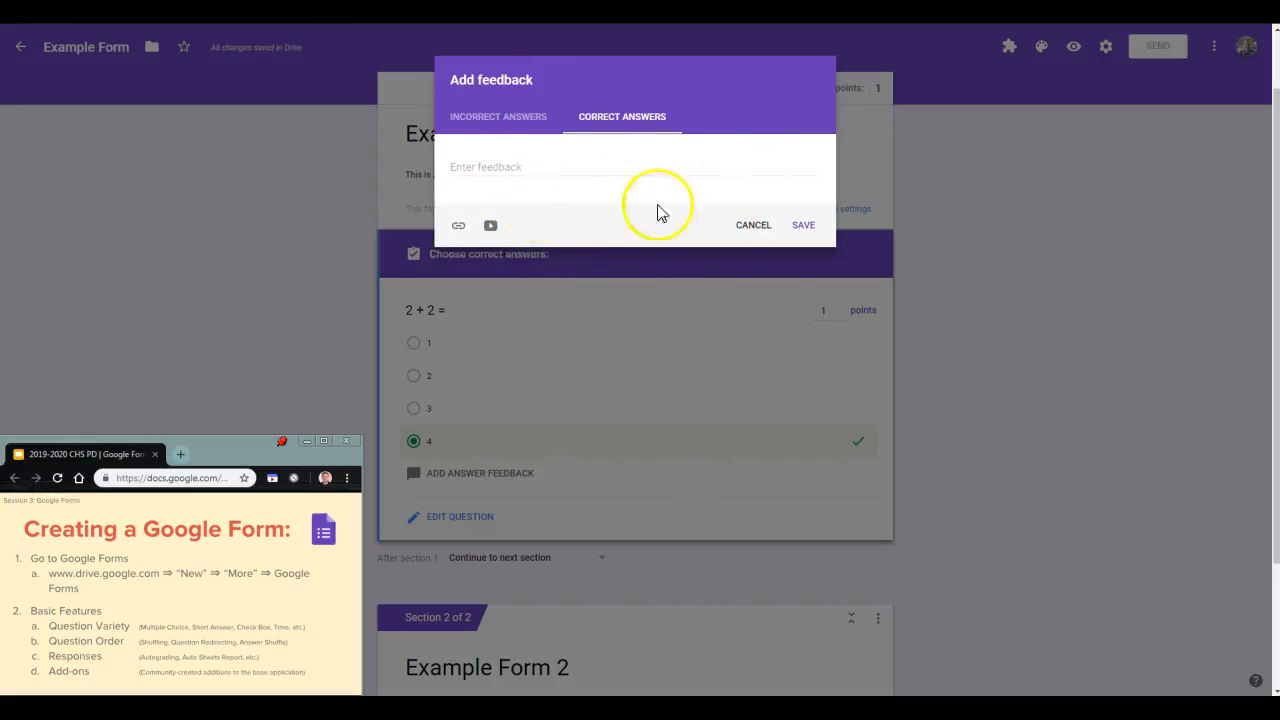
click(748, 228)
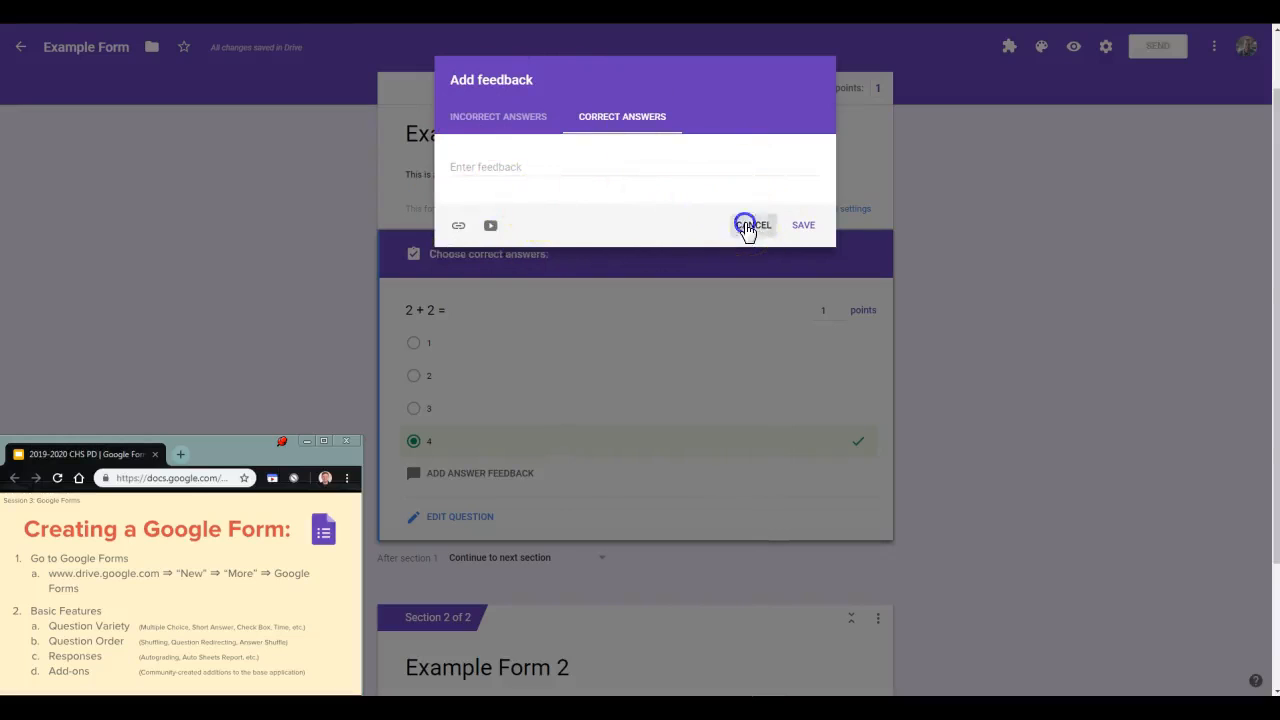
Change the blank question in the "Example Form 2" section to the Short answer type
scroll(742, 282, down, 2)
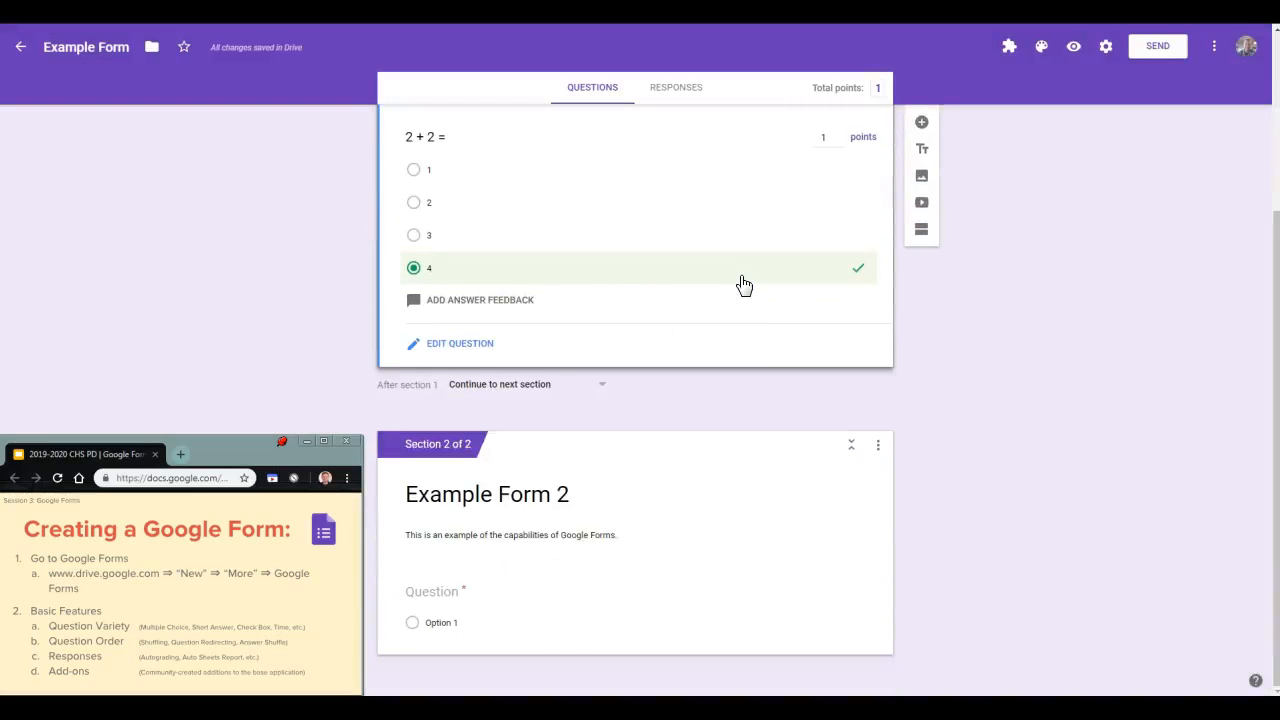
click(457, 606)
click(788, 522)
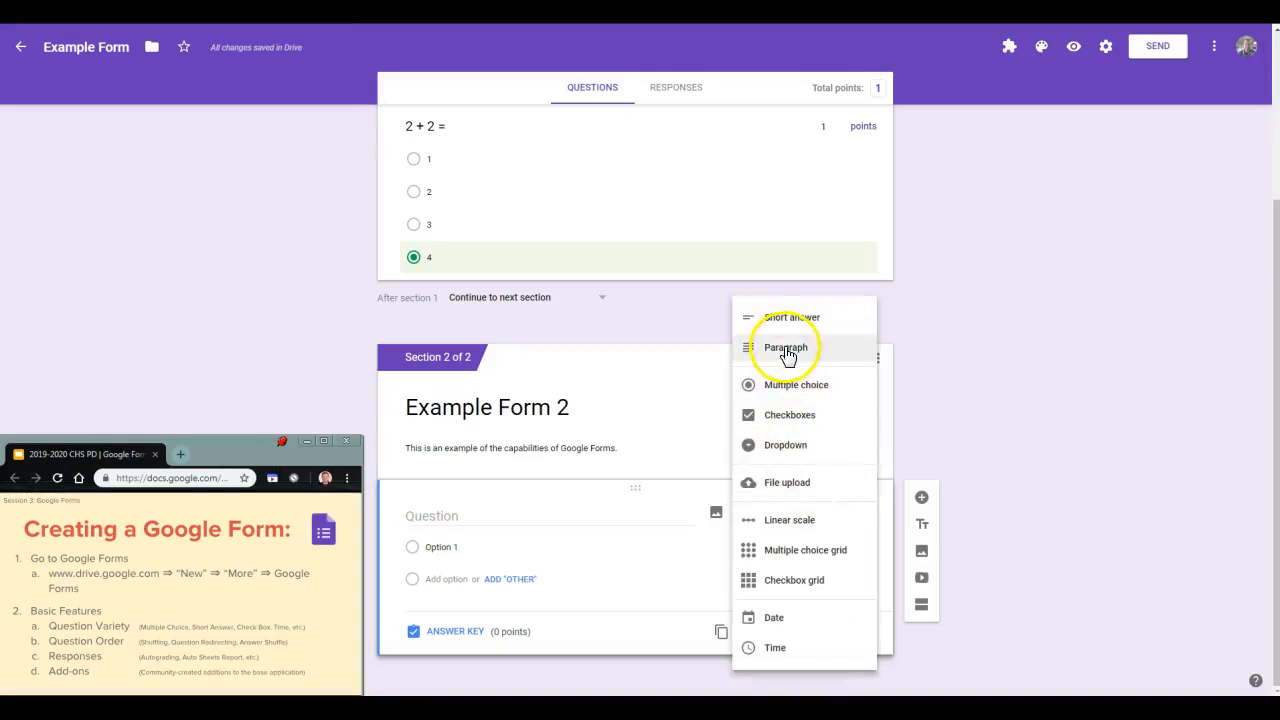
click(783, 318)
Insert the first web image search result for Andrew Jackson "King Andrew" into the blank short answer question
click(474, 541)
click(716, 538)
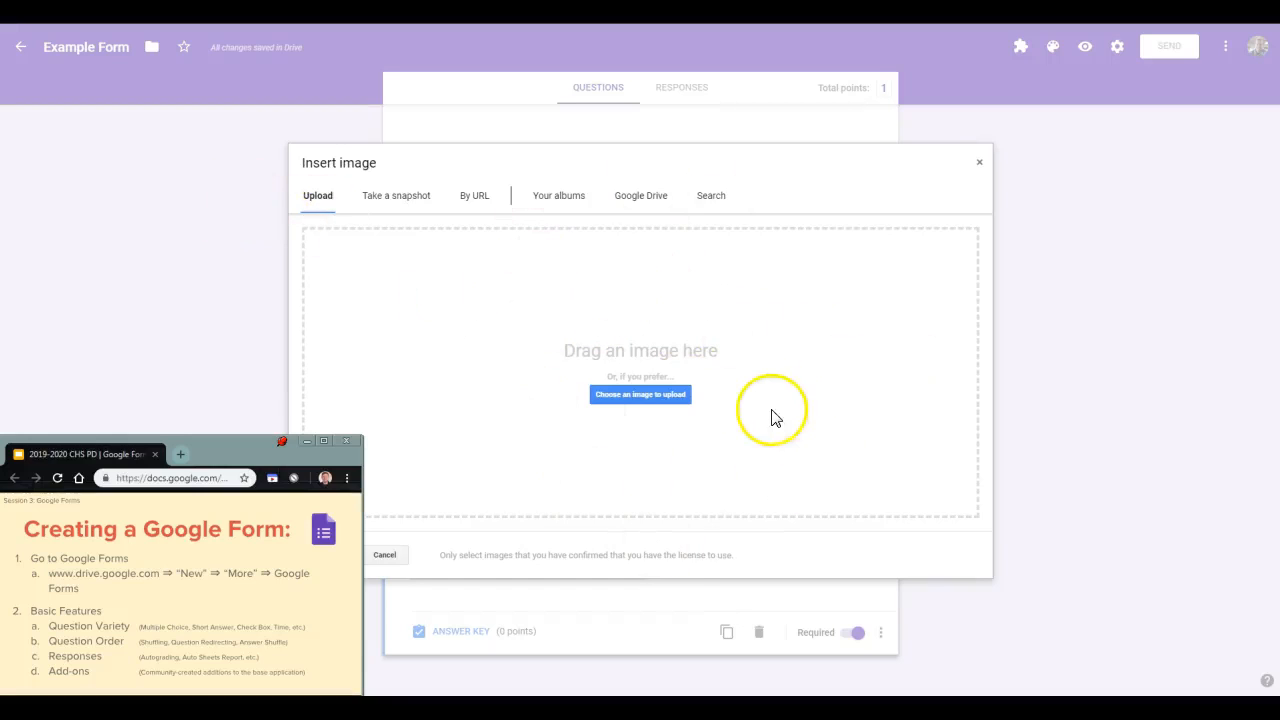
click(714, 200)
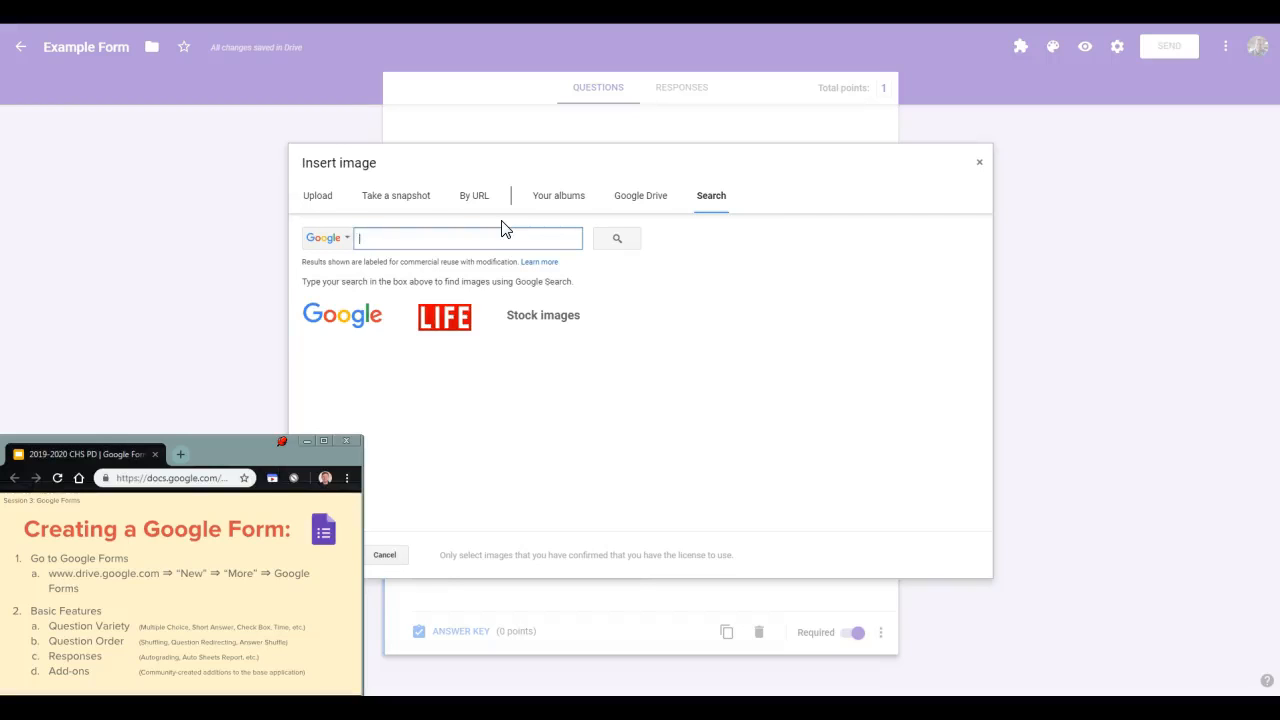
text(Andrew Jackson "King Andrew)
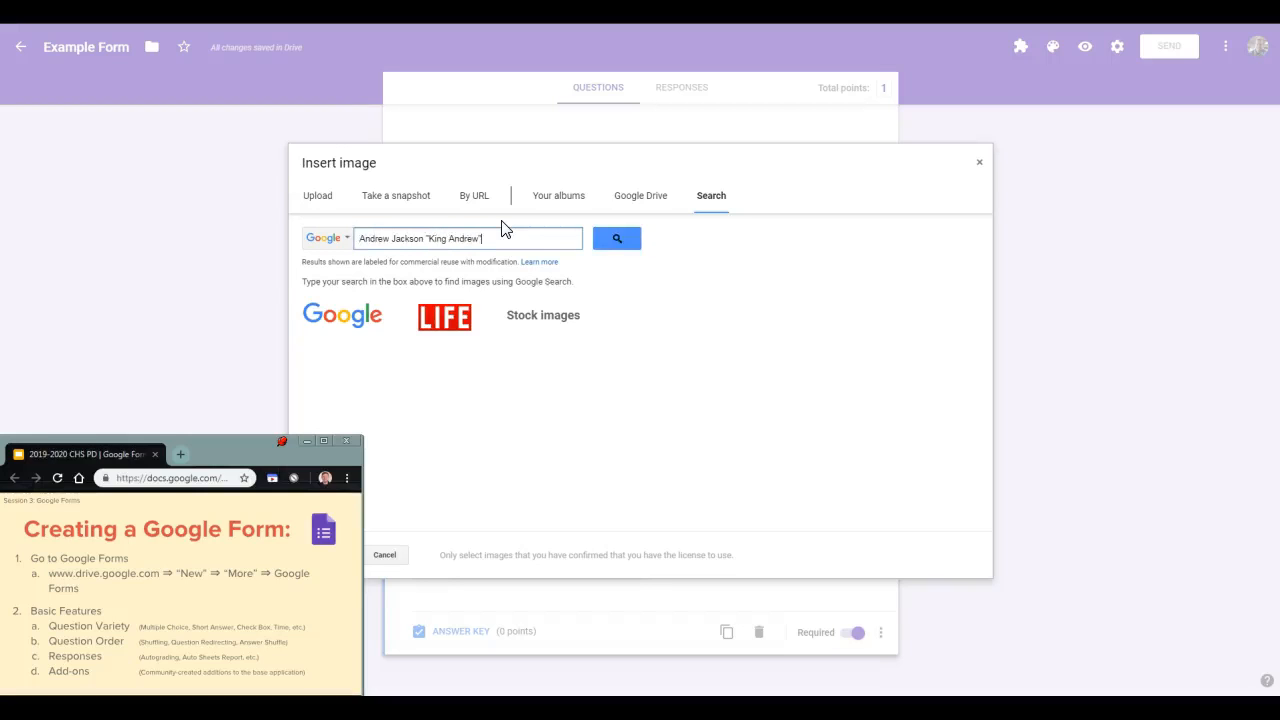
key(Return)
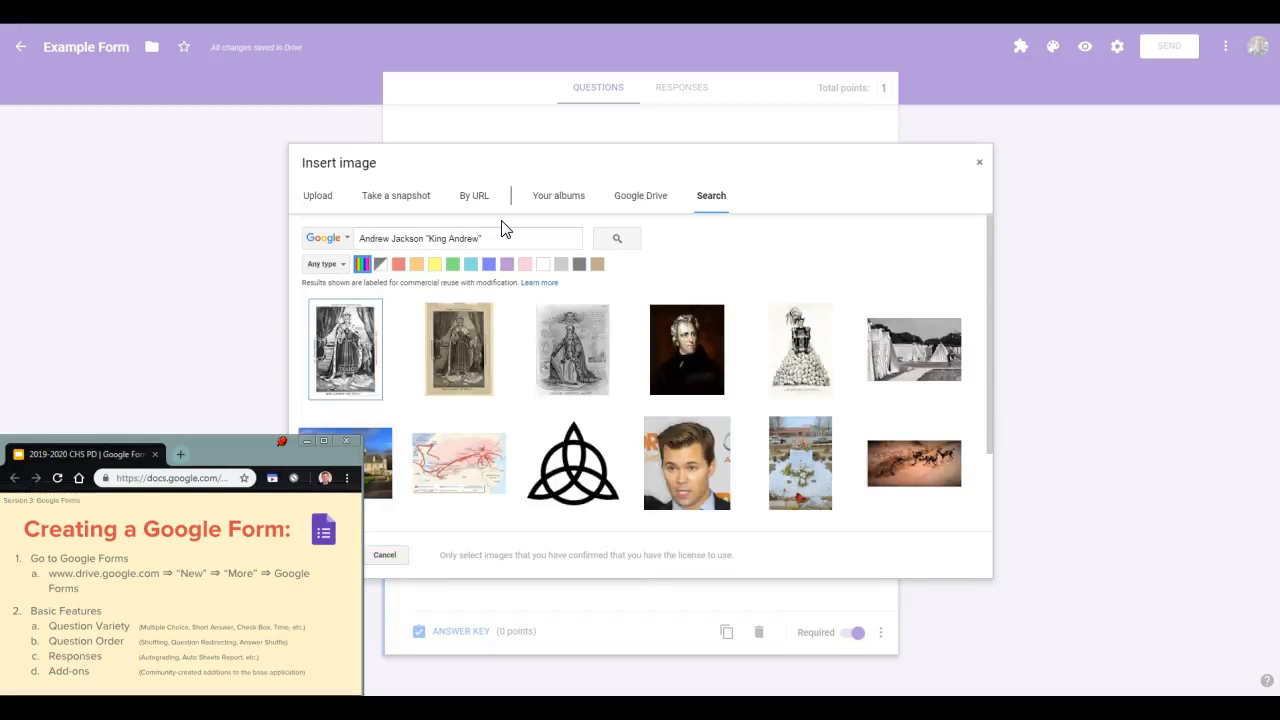
drag(234, 452, 150, 455)
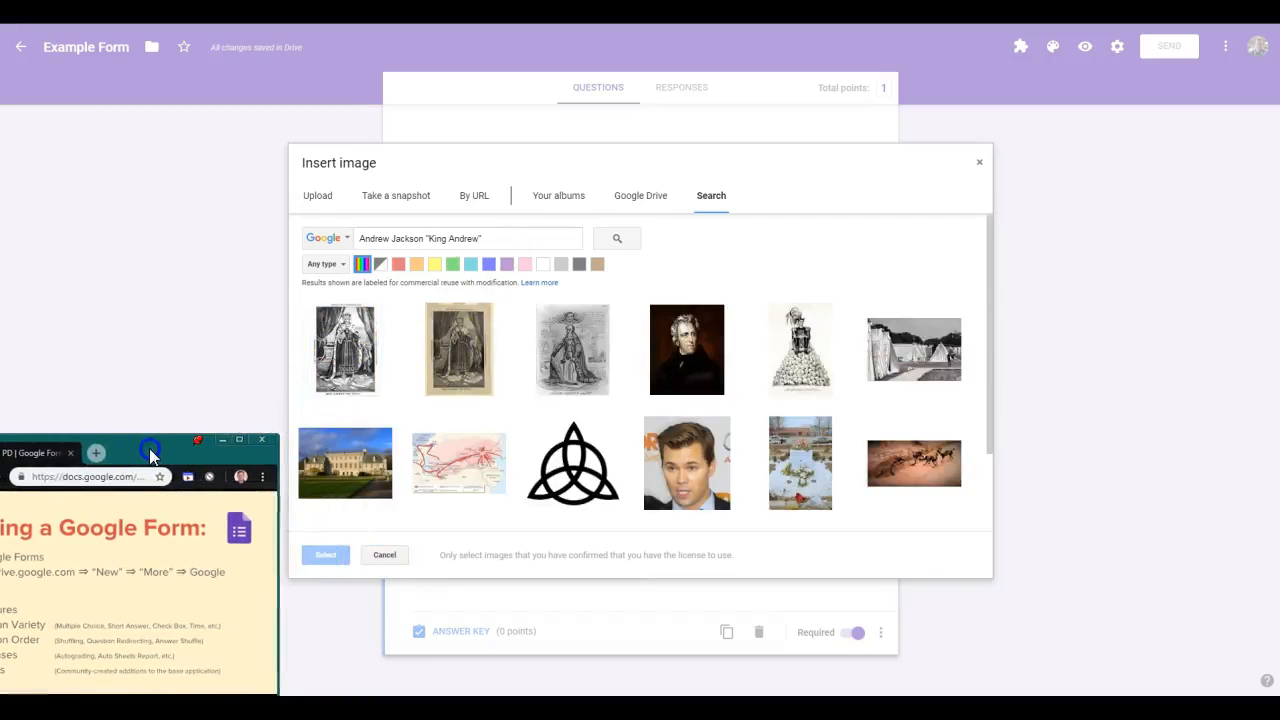
click(333, 333)
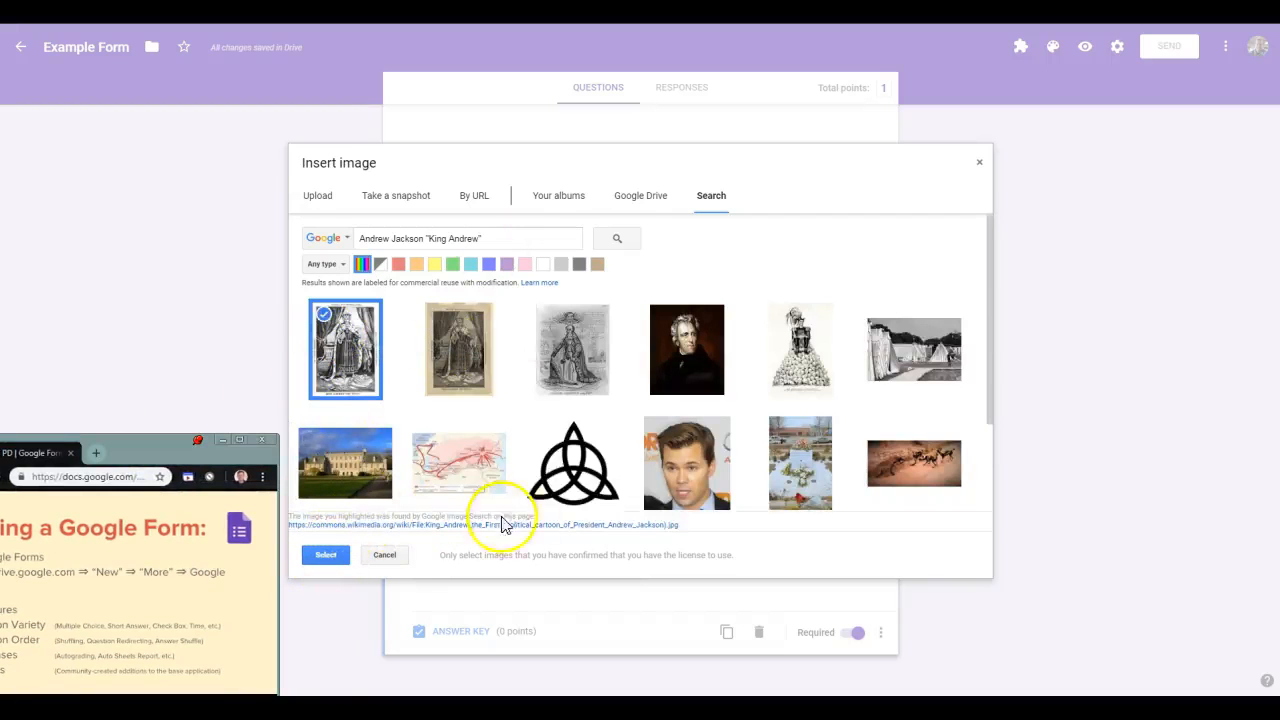
click(345, 553)
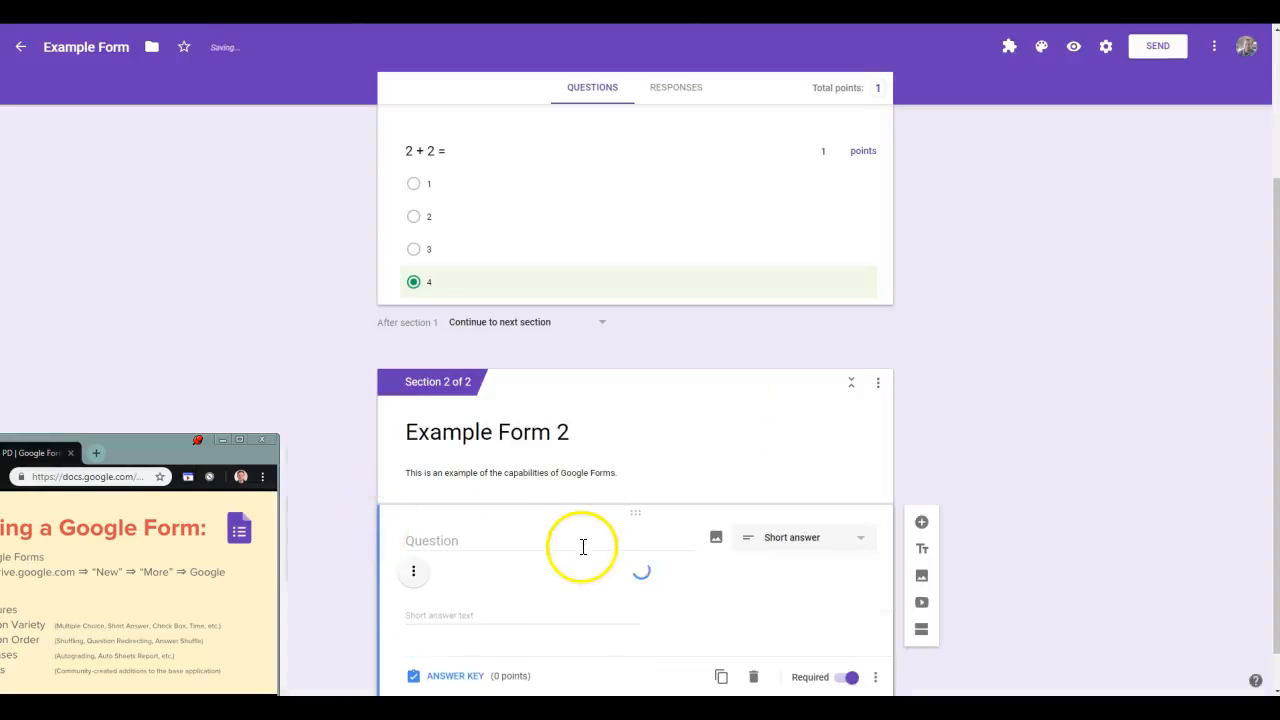
Enter "Which political party would have favored the view presented in this image?" as the text of the image question
scroll(515, 570, down, 4)
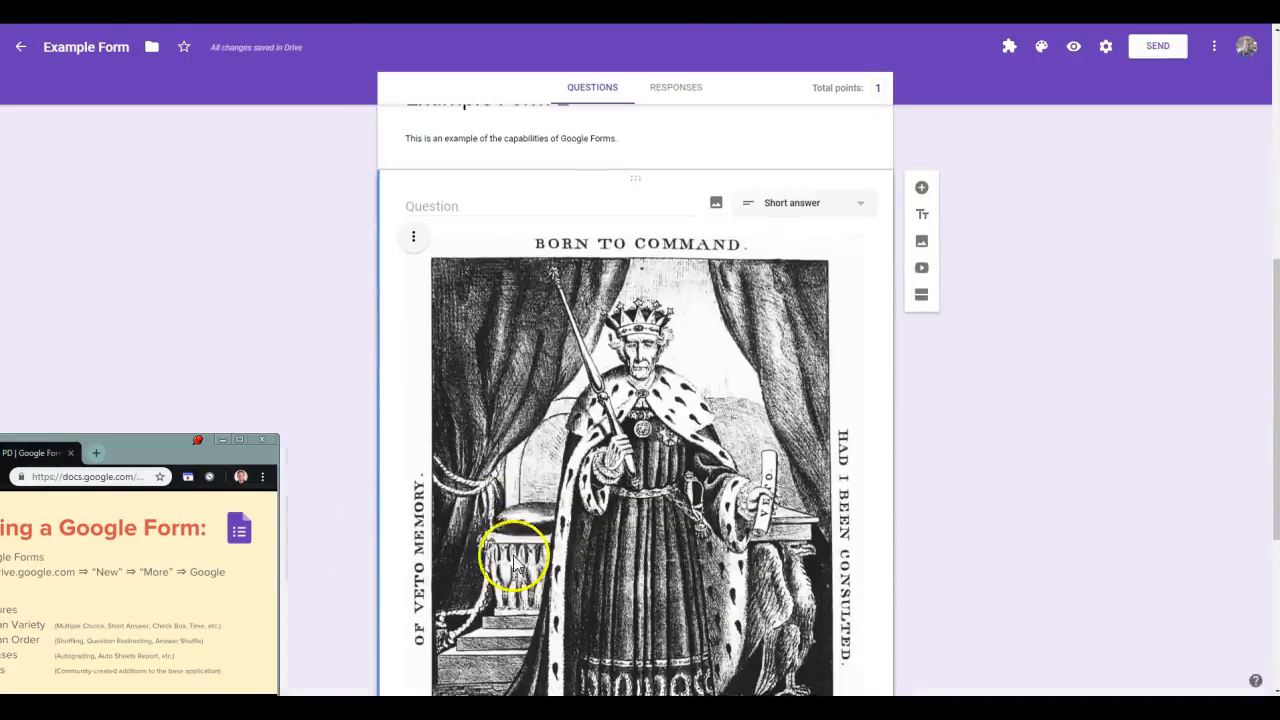
click(481, 135)
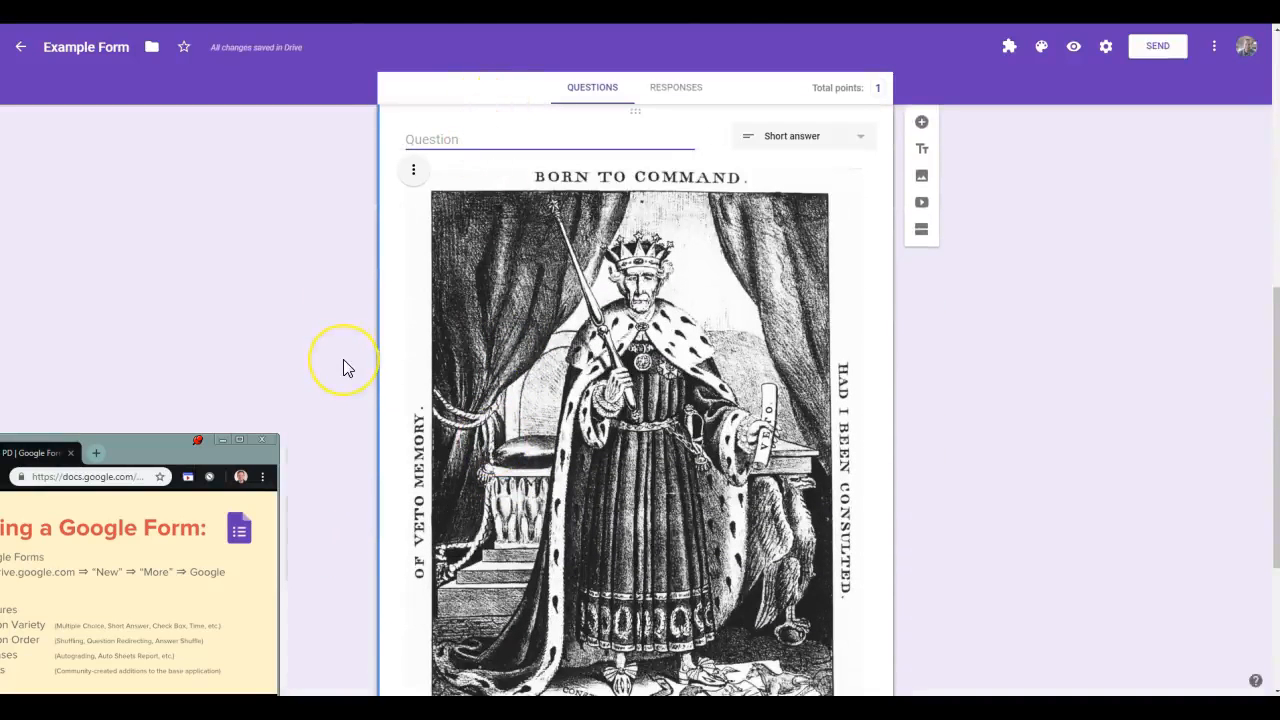
text(Which political party is)
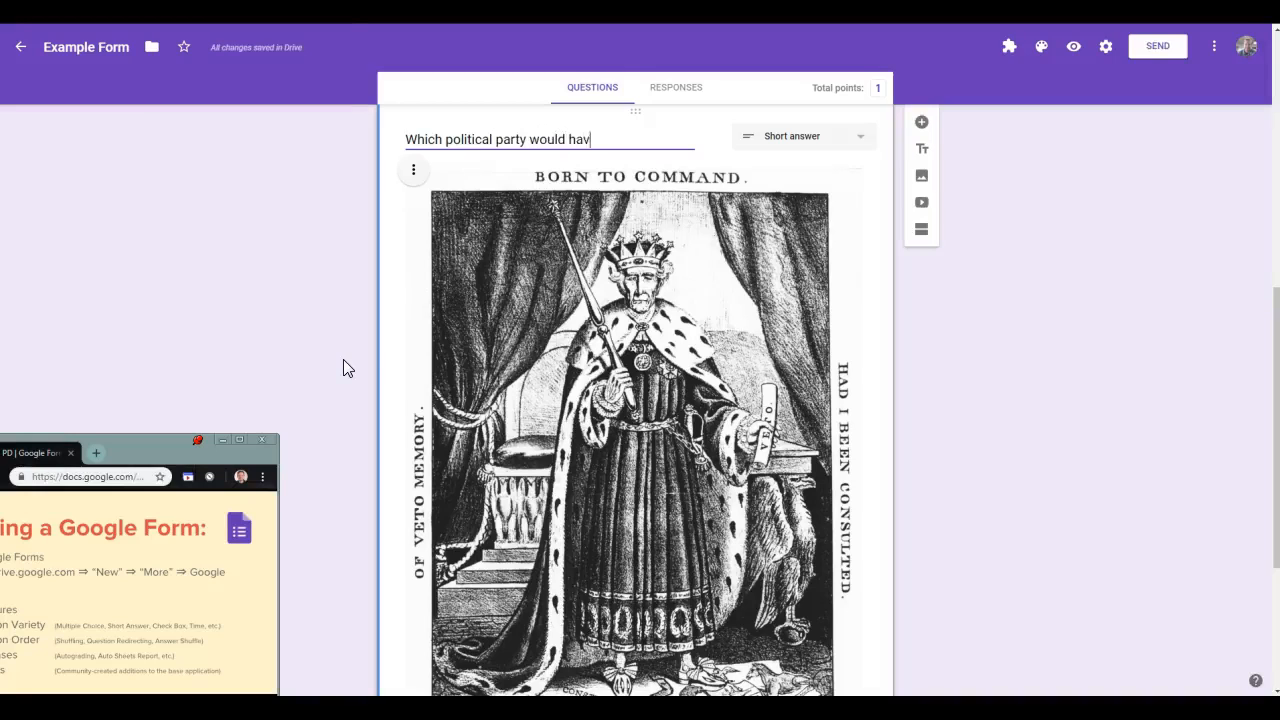
text(avored the view presente)
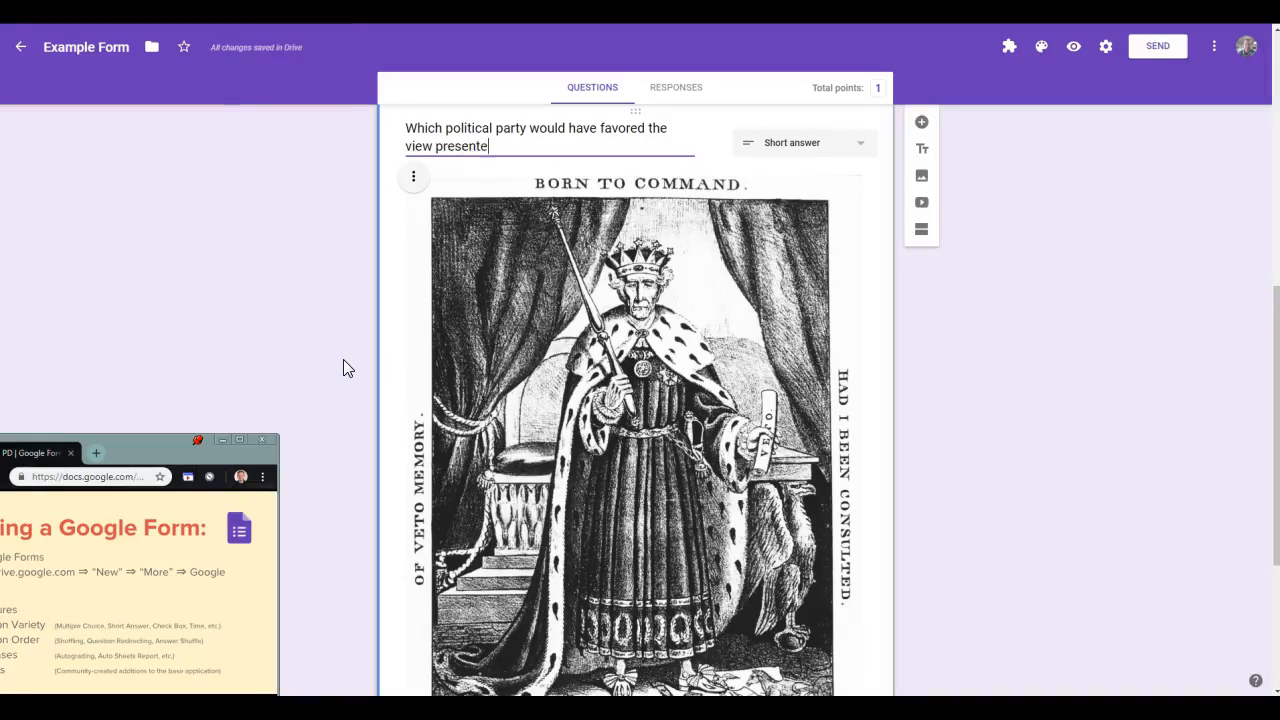
text(d in this image?)
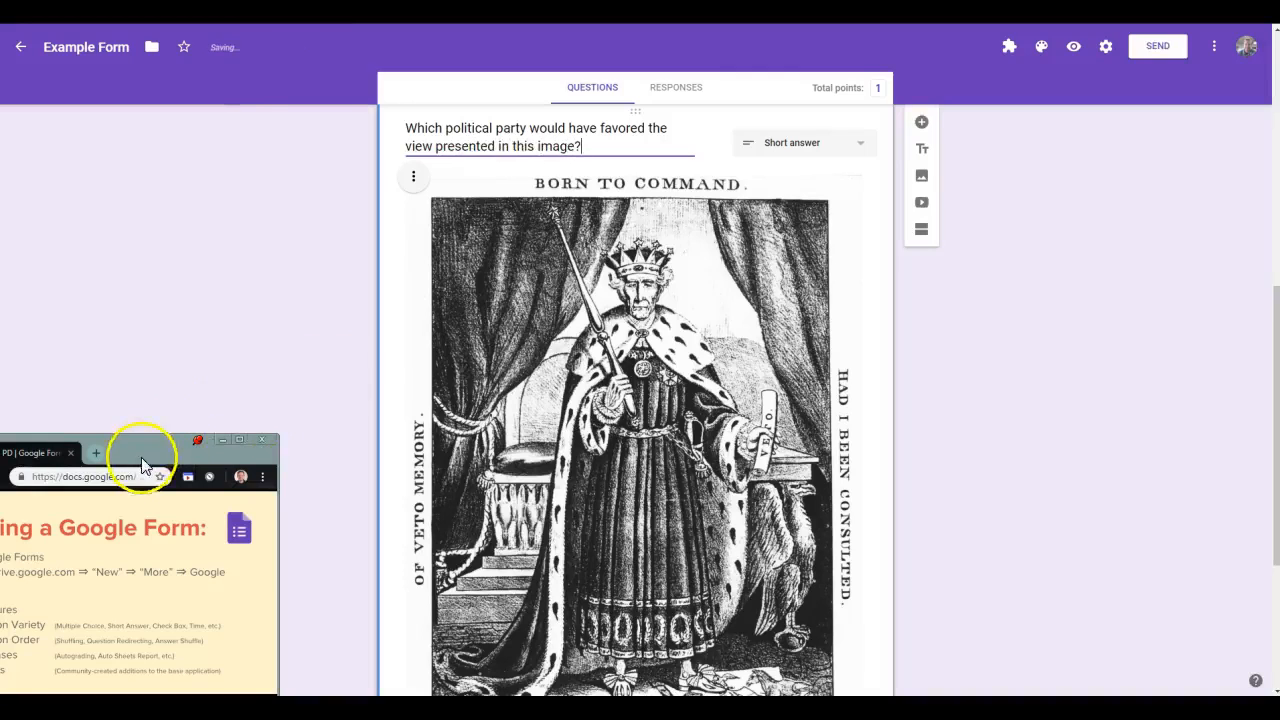
Add "Whig" and "Whig Party" as correct answers in the image question's answer key
drag(140, 453, 232, 305)
scroll(971, 349, down, 3)
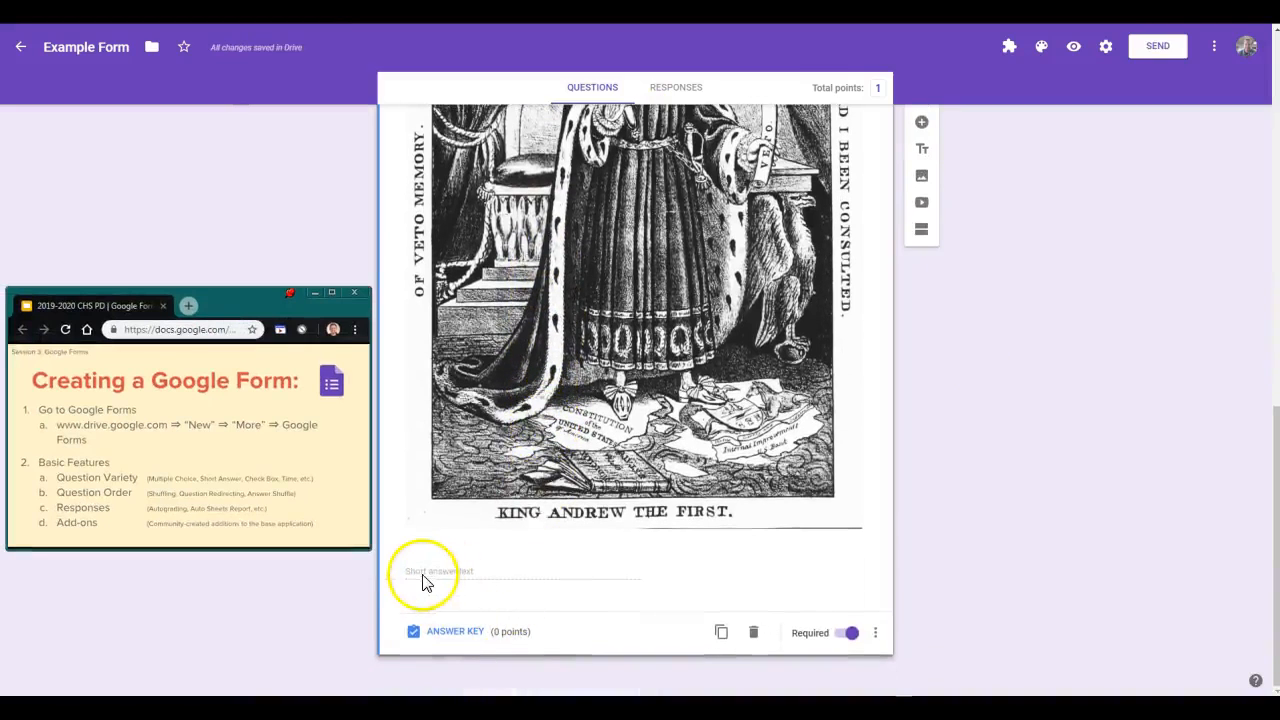
click(460, 636)
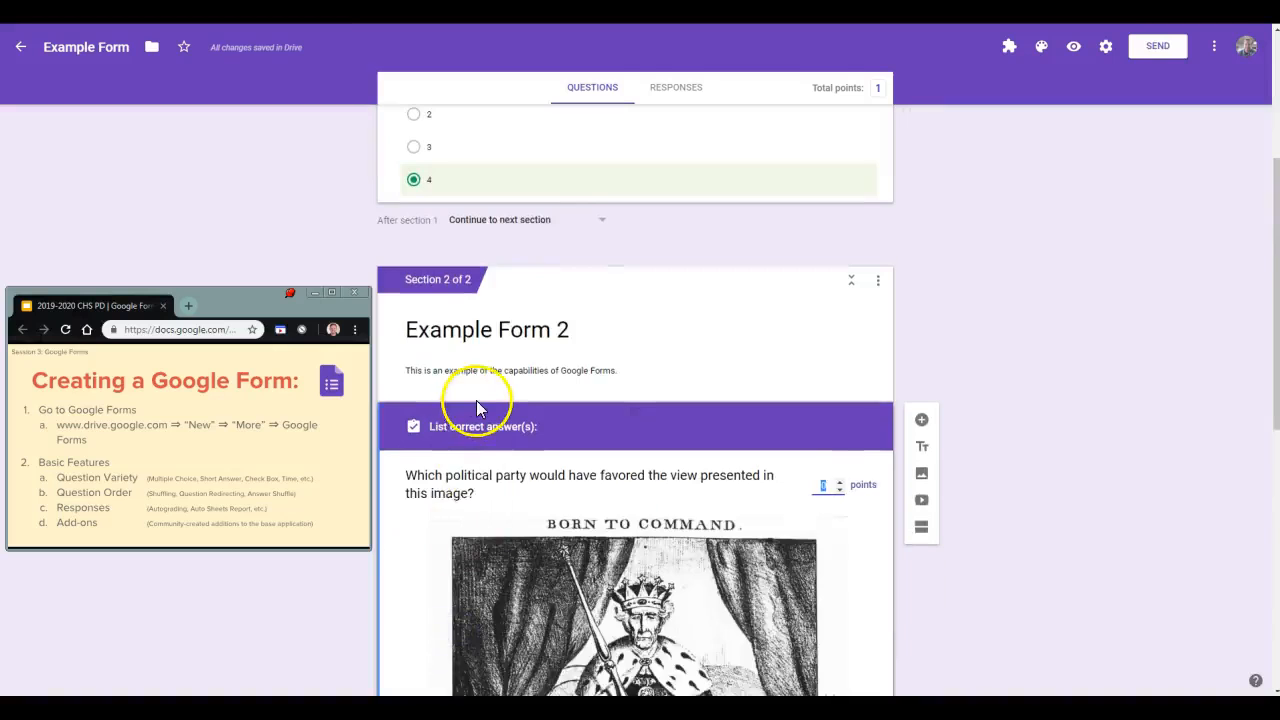
scroll(477, 400, down, 5)
scroll(487, 438, down, 2)
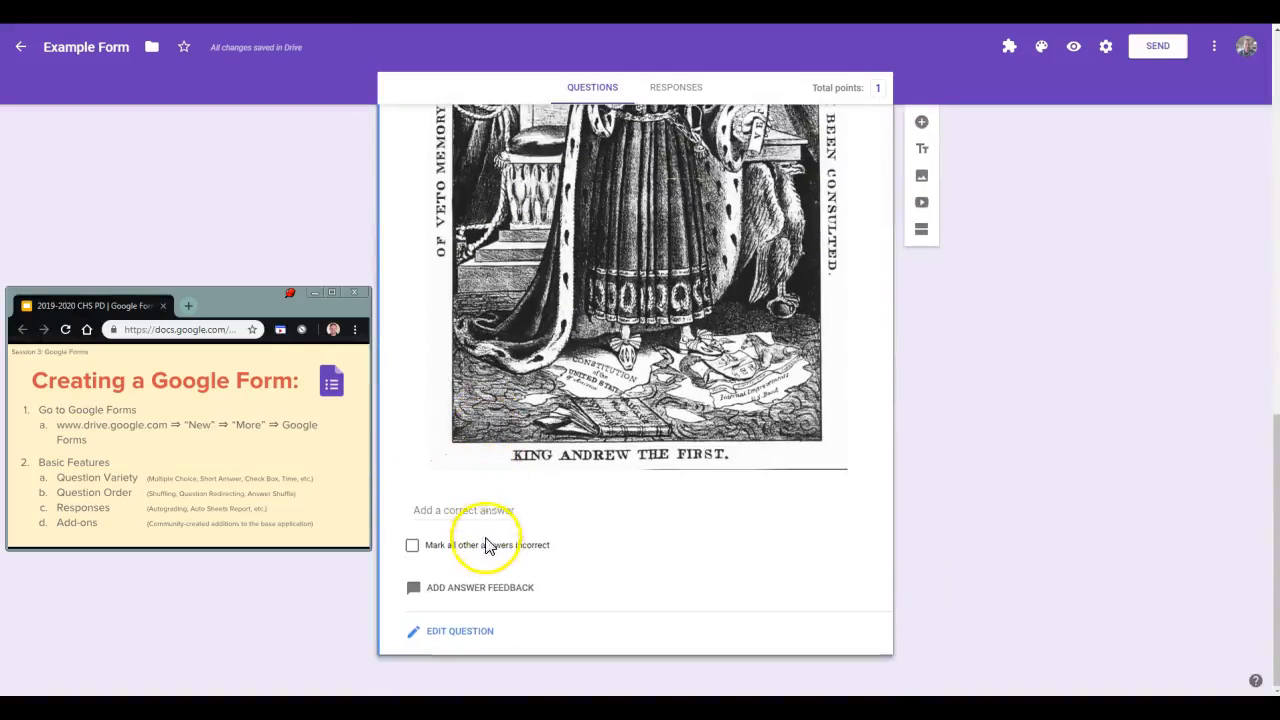
click(440, 511)
text(Correct Answer)
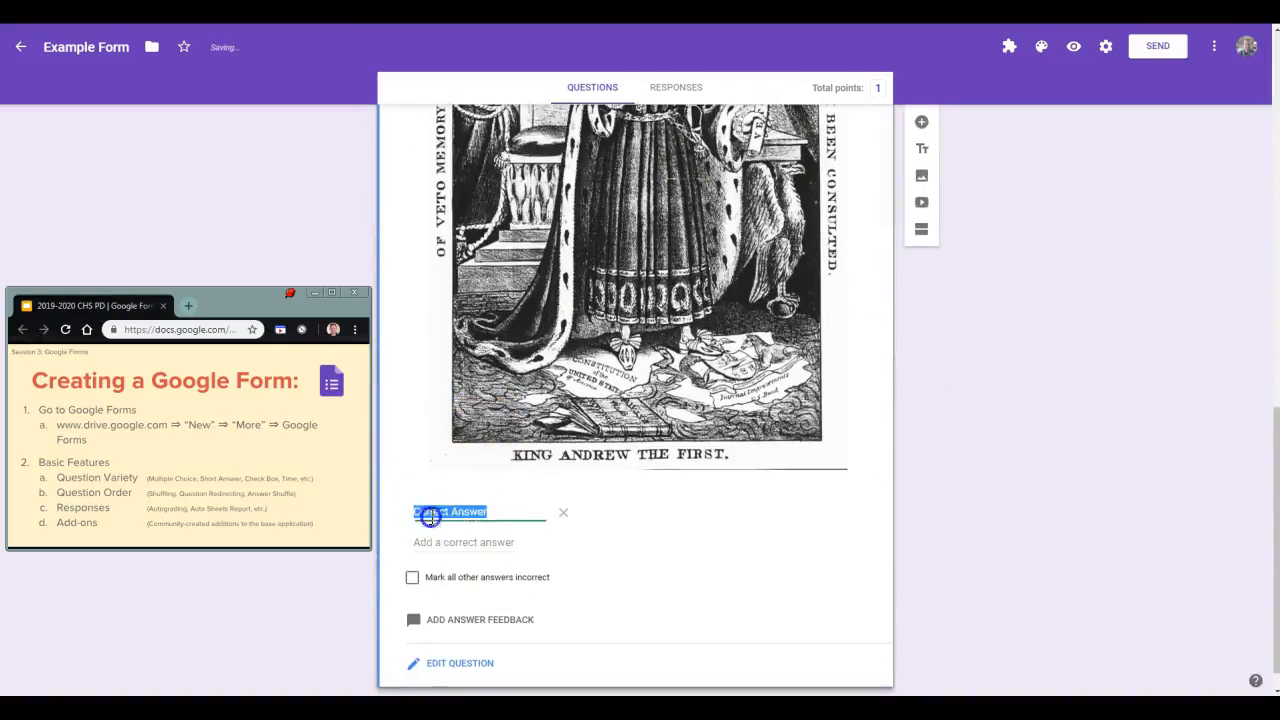
click(465, 546)
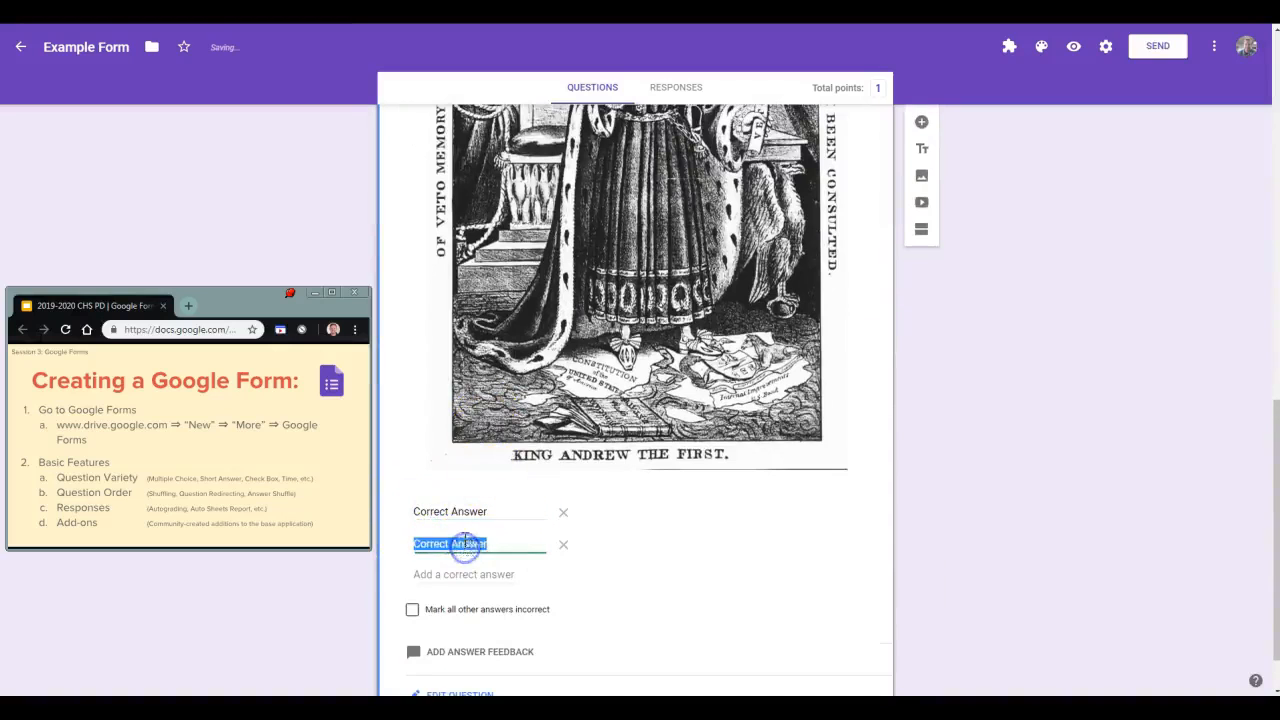
click(465, 513)
click(468, 514)
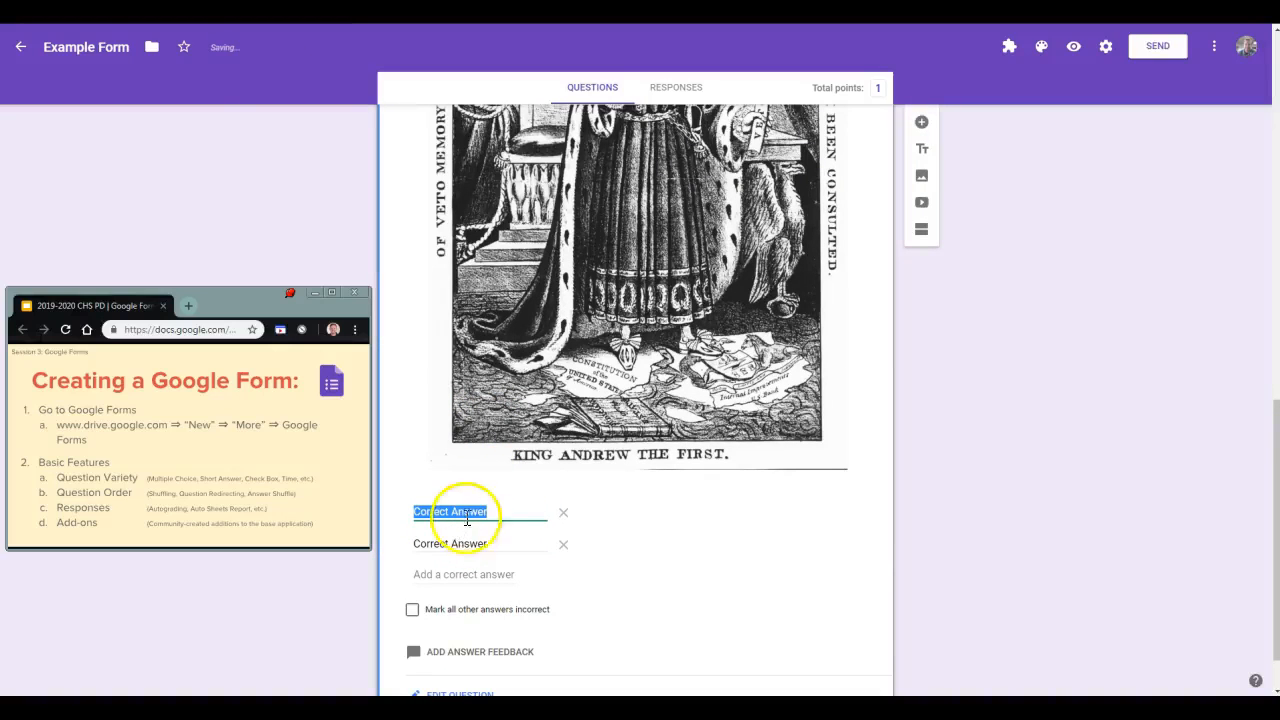
text(Whig)
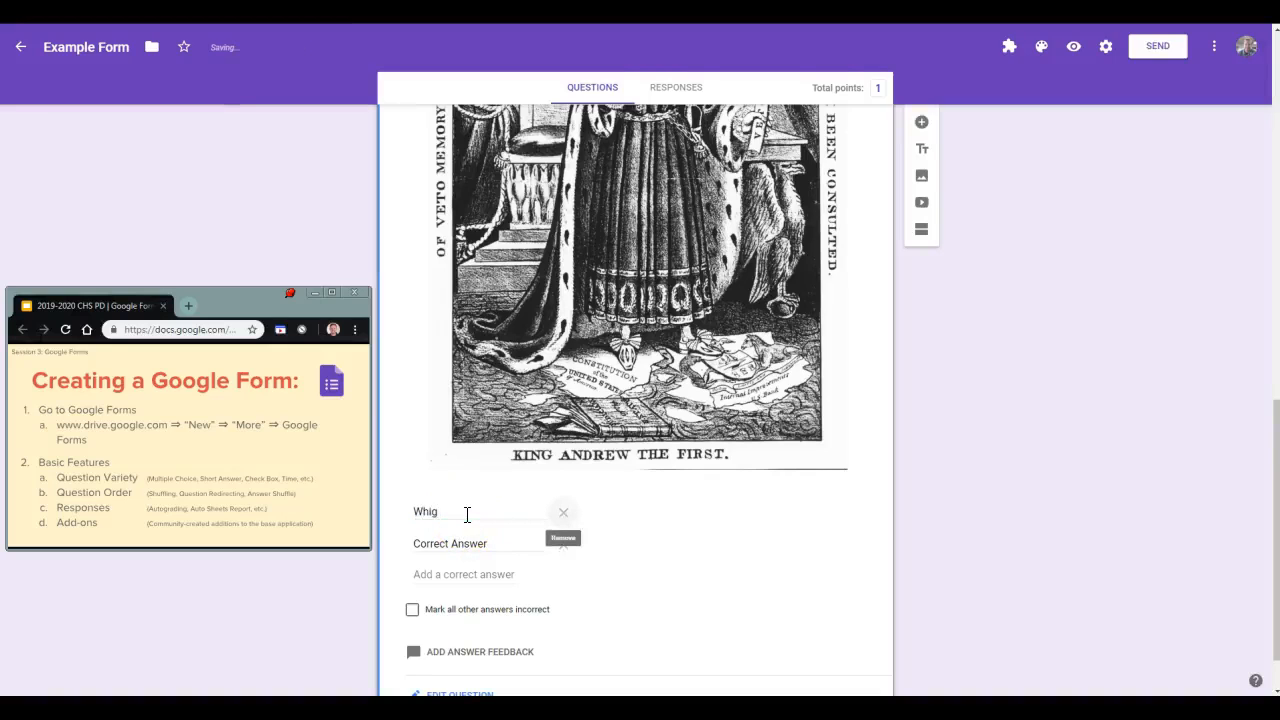
click(455, 541)
text(Whig Party)
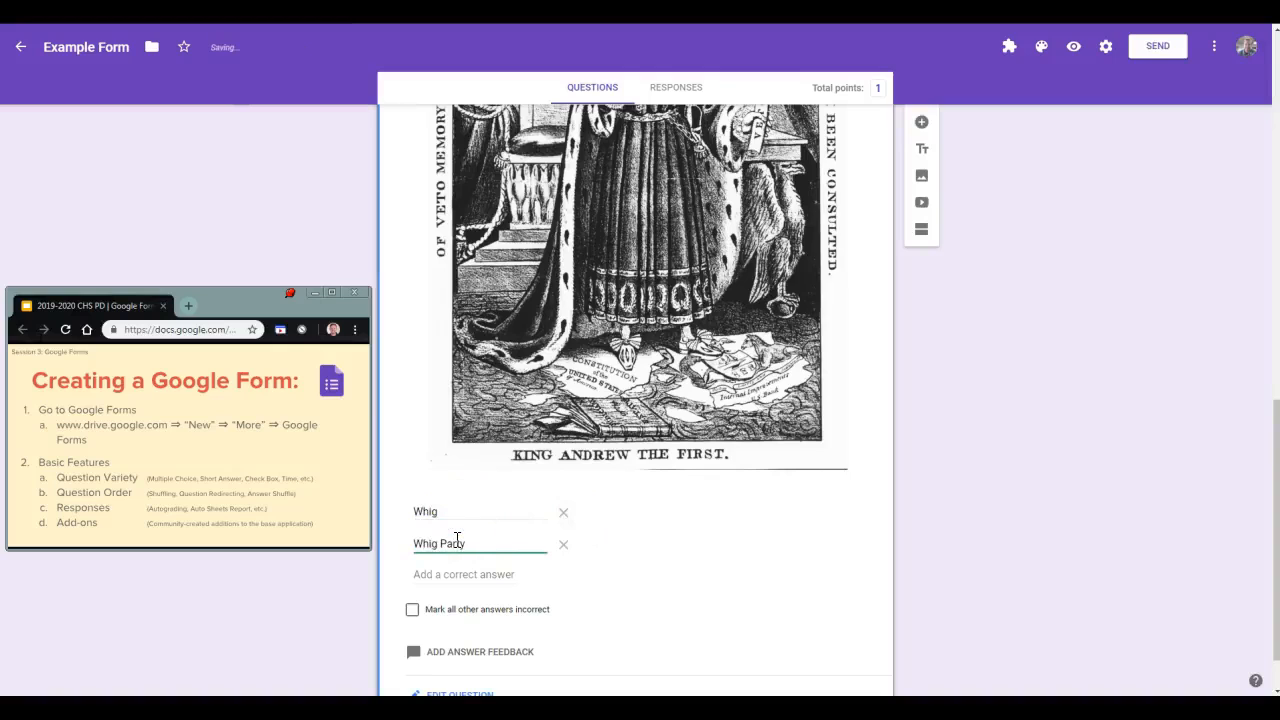
Add "The Whigs" and "The Whig Party" as further correct answers to the image question
click(445, 572)
text(The)
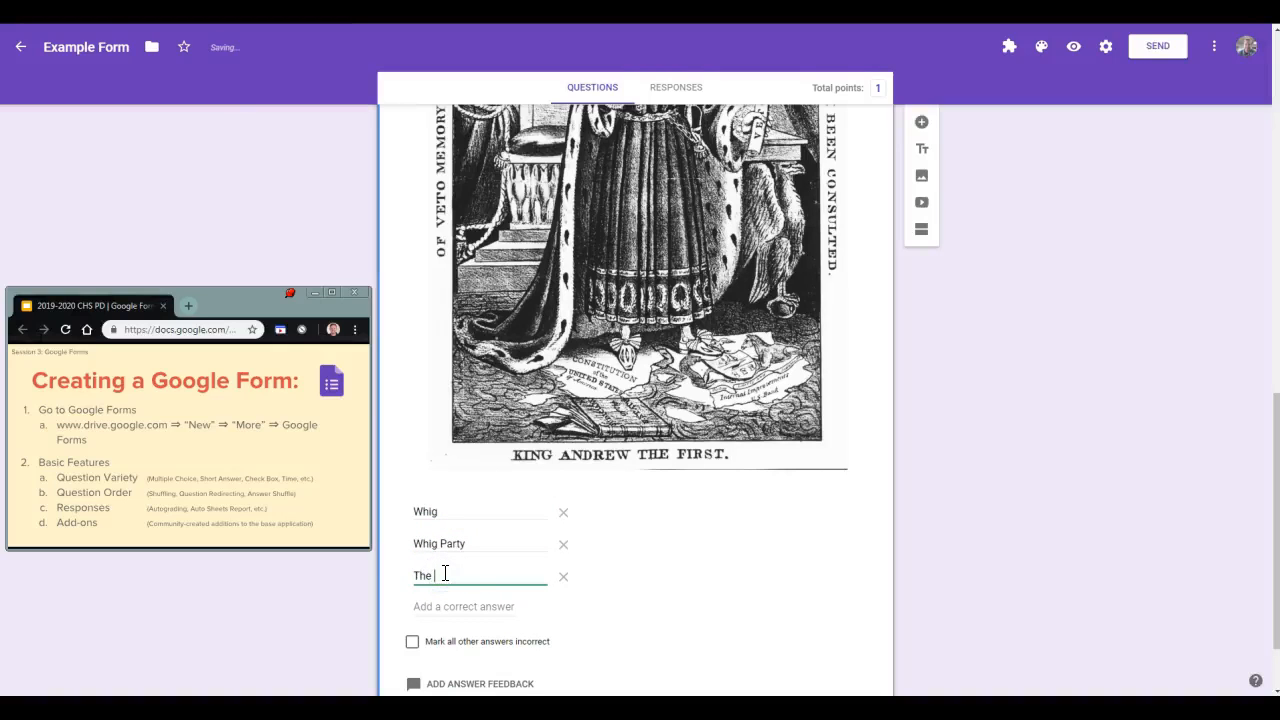
text( Wig)
key(BackSpace)
key(BackSpace)
text(hg)
key(Return)
text(Th)
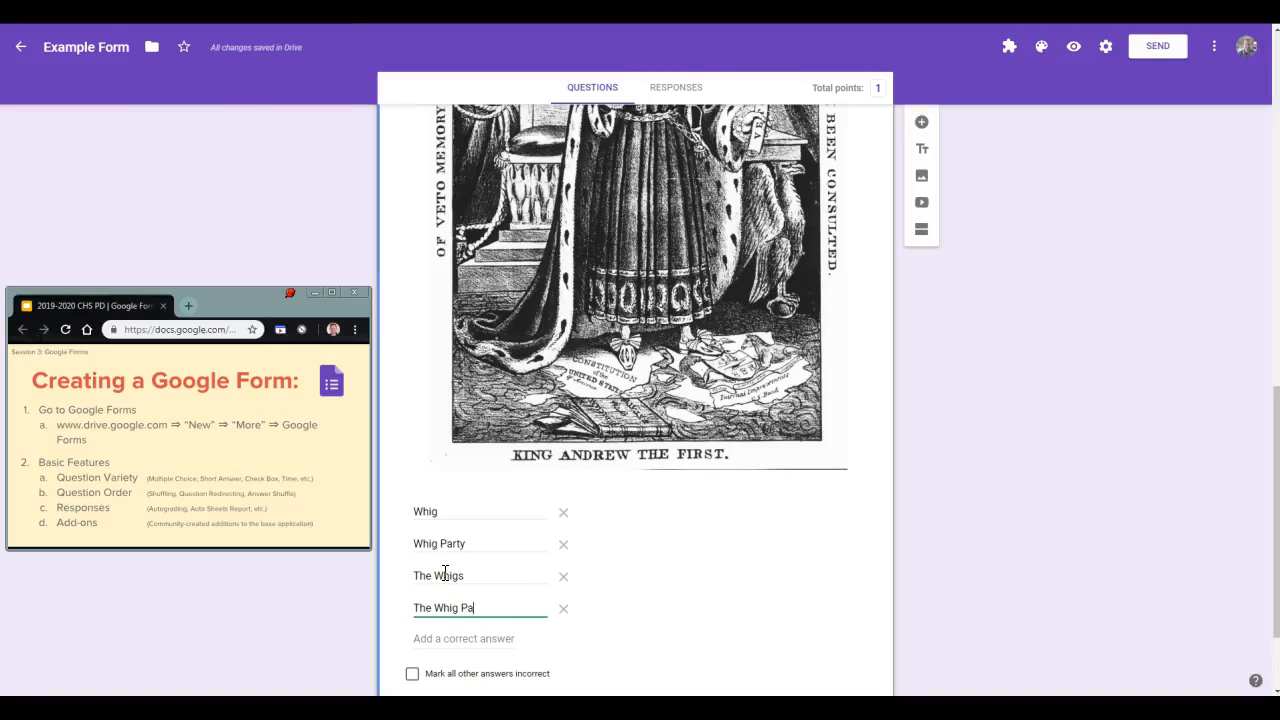
click(665, 587)
Mark all other answers incorrect, set the image question to 1 point, and return to editing the question
scroll(668, 590, down, 2)
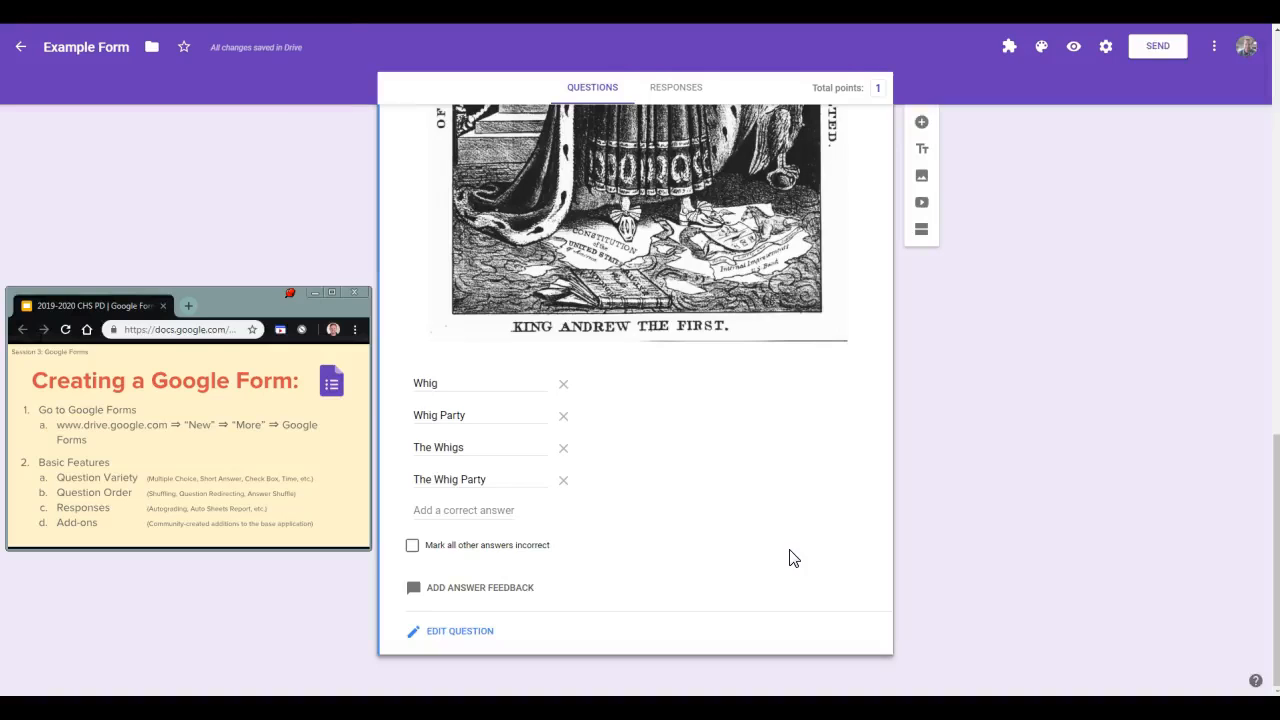
click(412, 546)
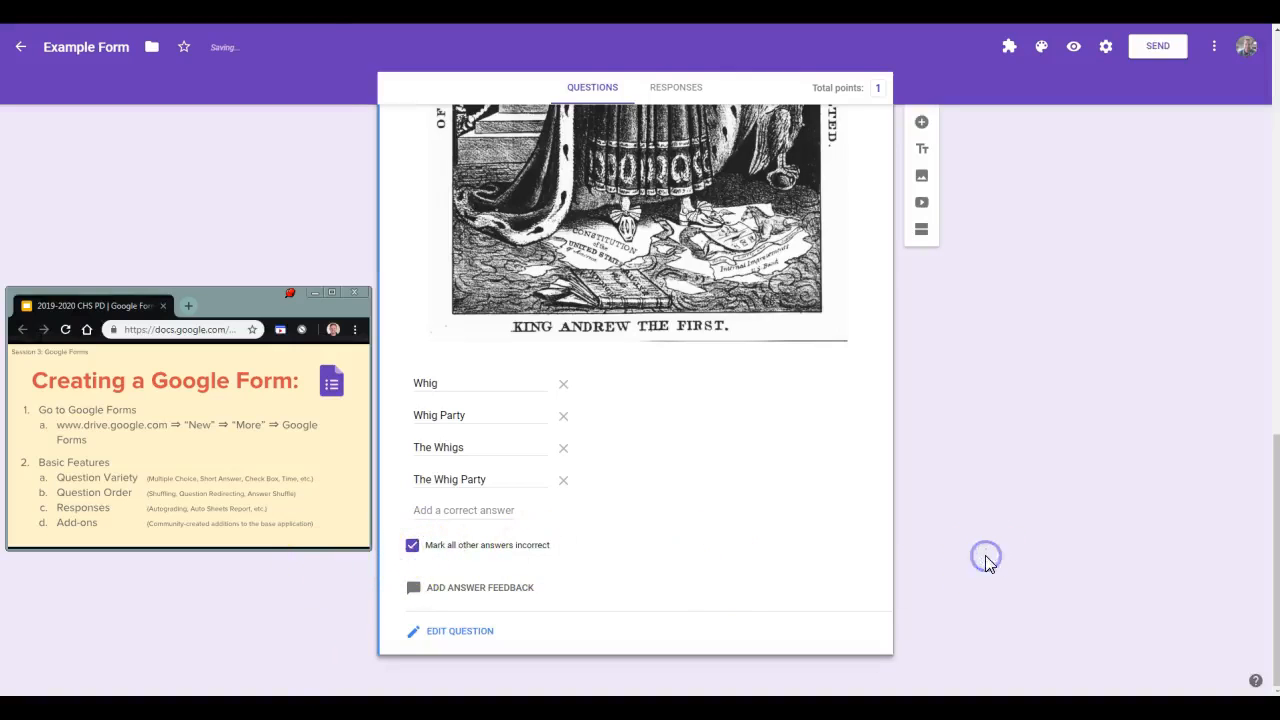
scroll(985, 555, up, 3)
scroll(985, 555, up, 5)
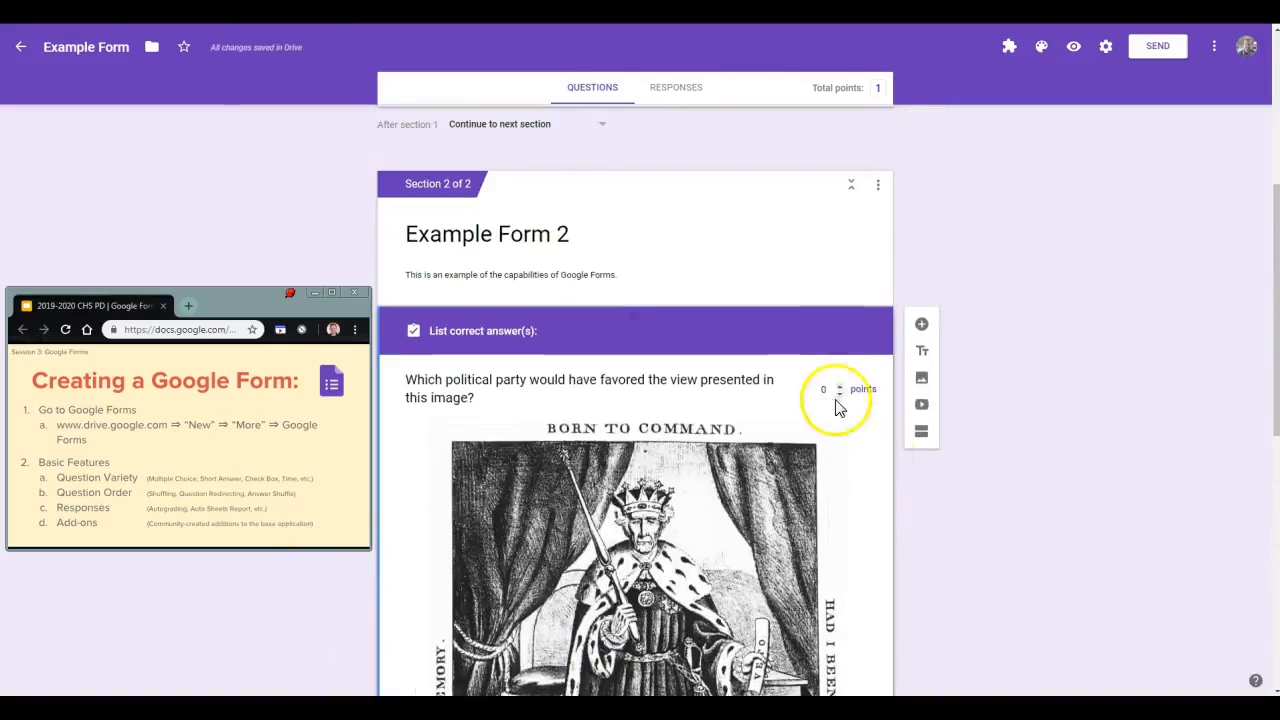
click(845, 390)
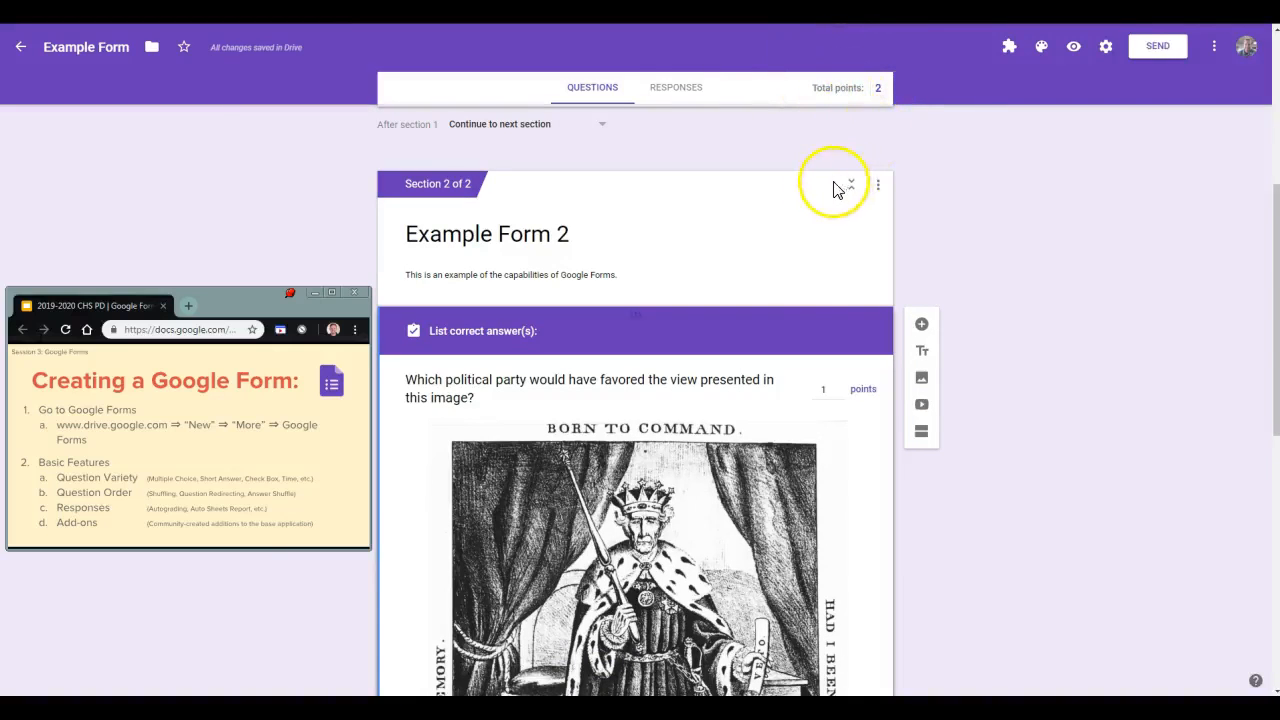
scroll(806, 200, down, 6)
click(484, 634)
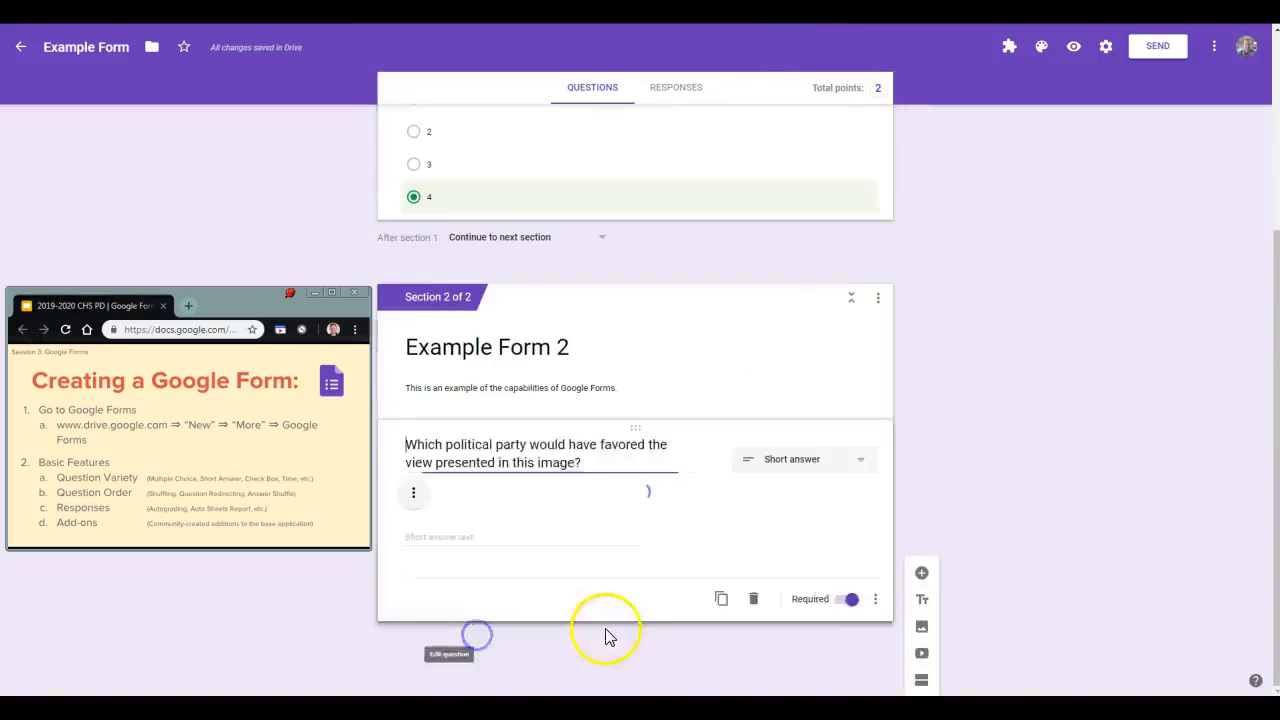
Examine the image question's listed correct answers and its additional display options without changing any
scroll(610, 620, down, 5)
scroll(620, 605, down, 2)
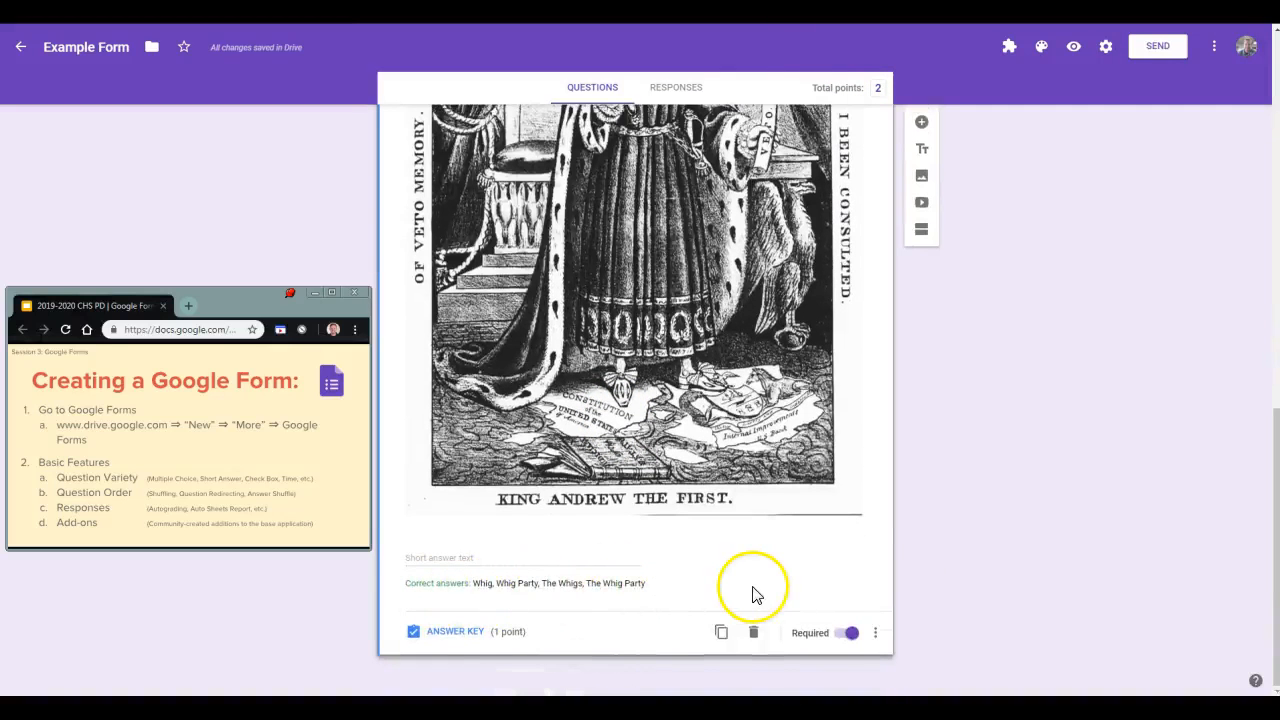
click(872, 634)
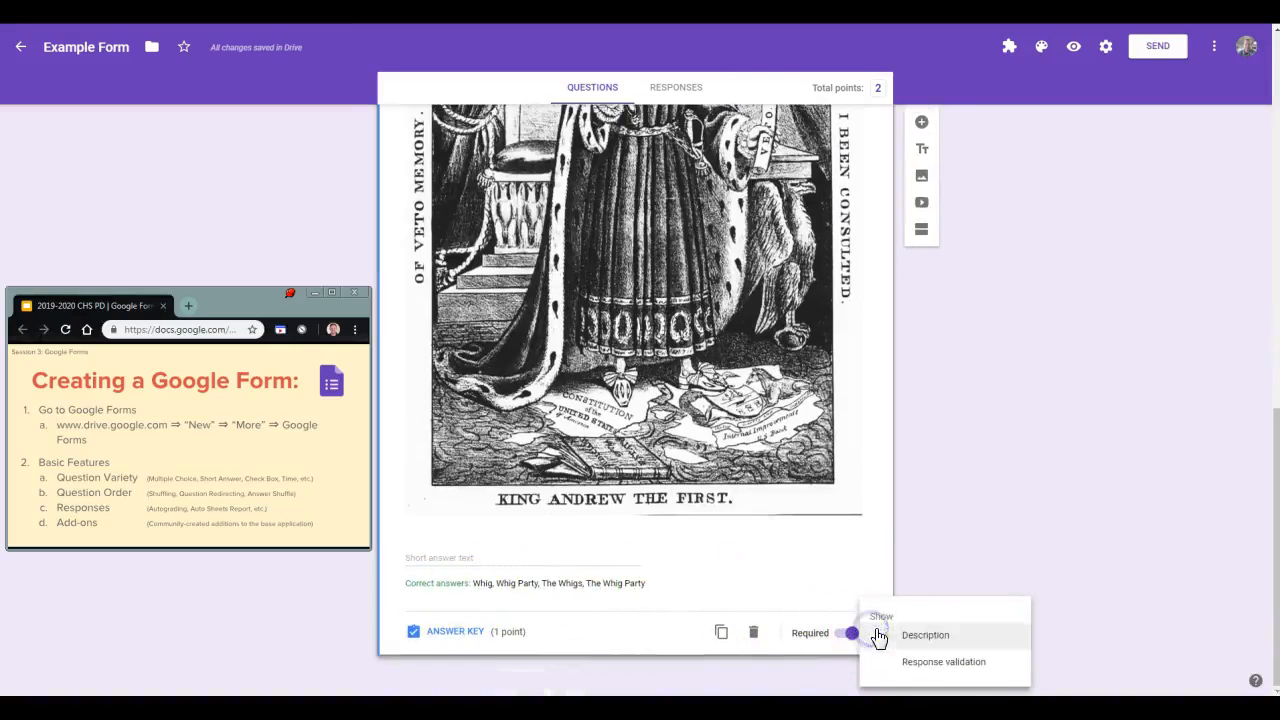
click(950, 566)
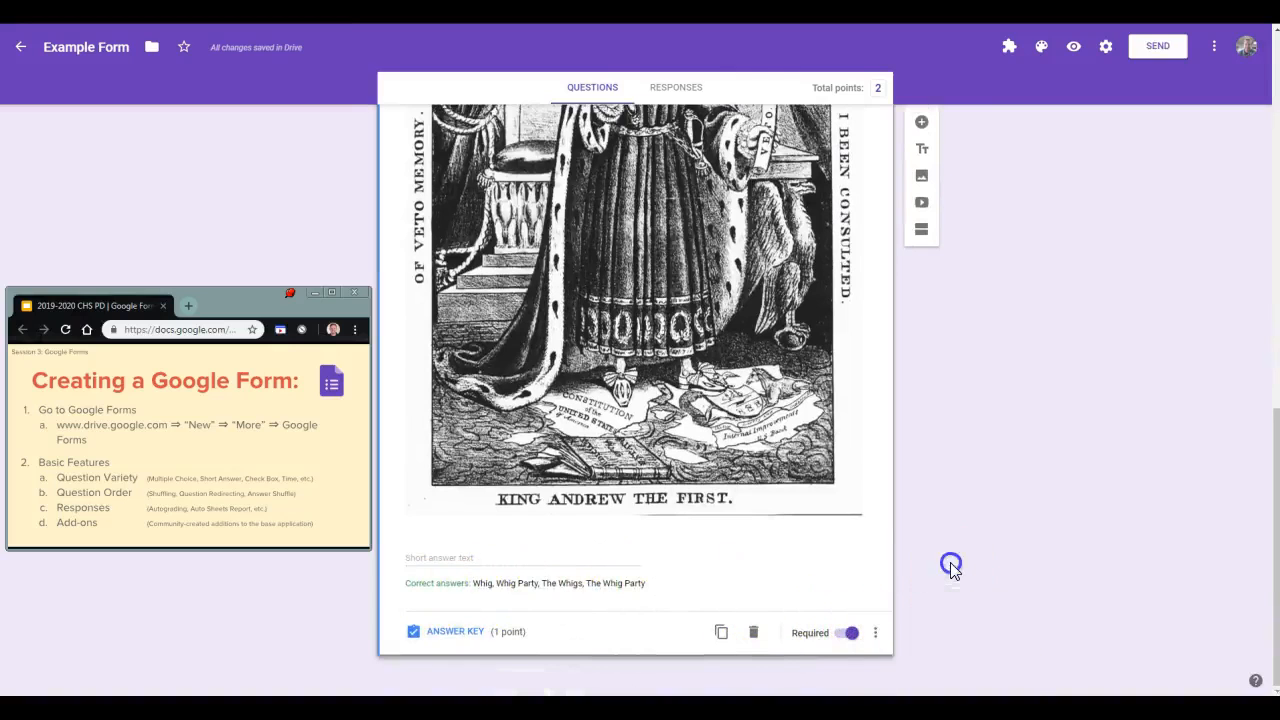
Set the form's theme color to red and its background color to the dark red tint
scroll(950, 569, up, 5)
scroll(950, 581, up, 5)
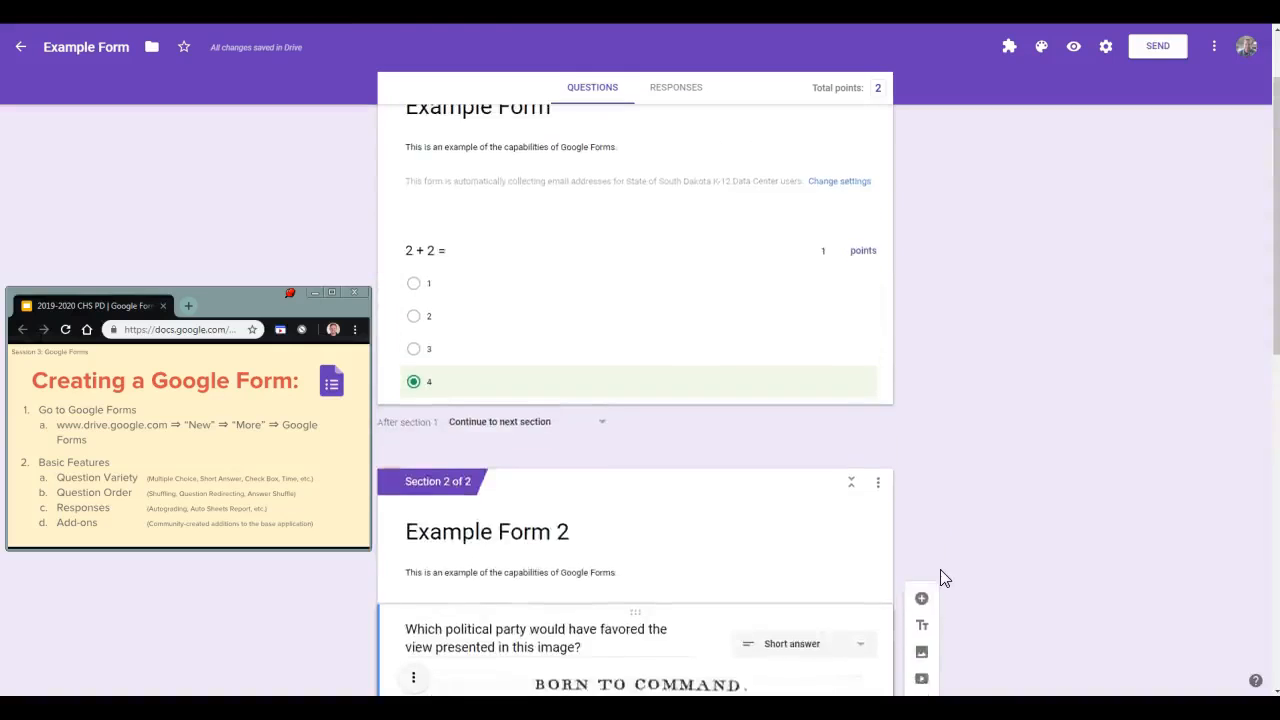
click(1043, 45)
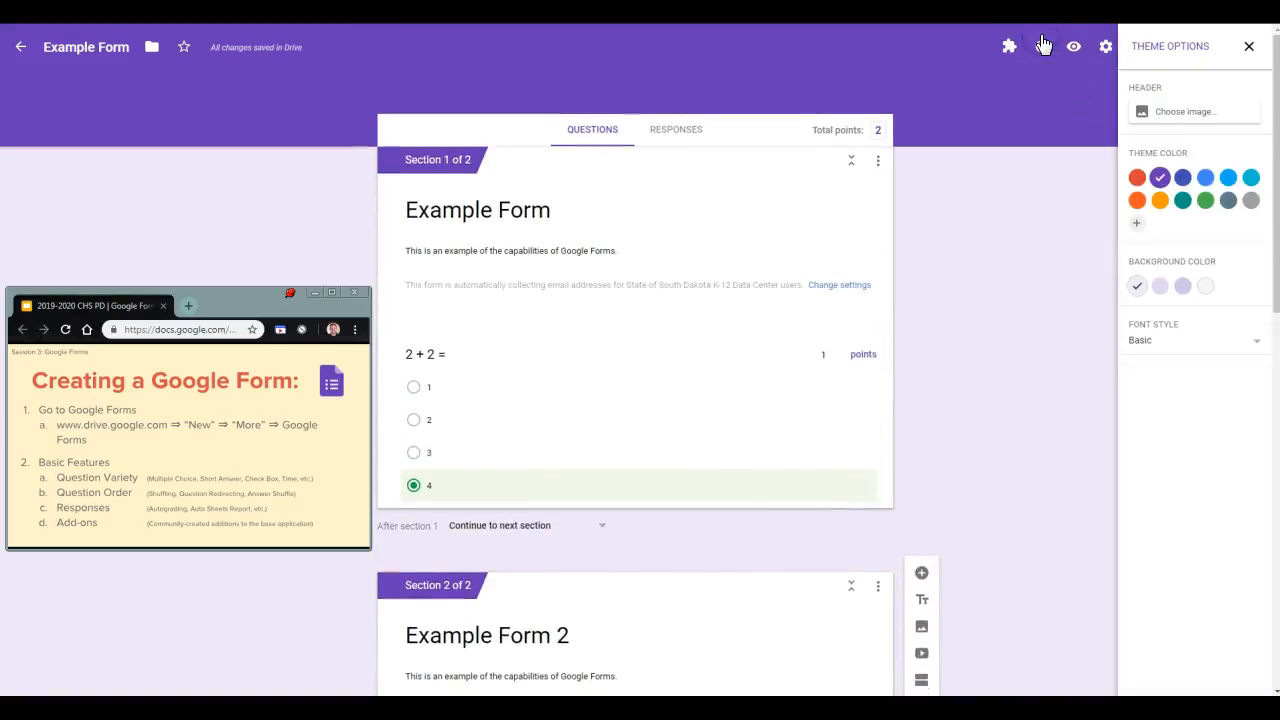
click(1137, 178)
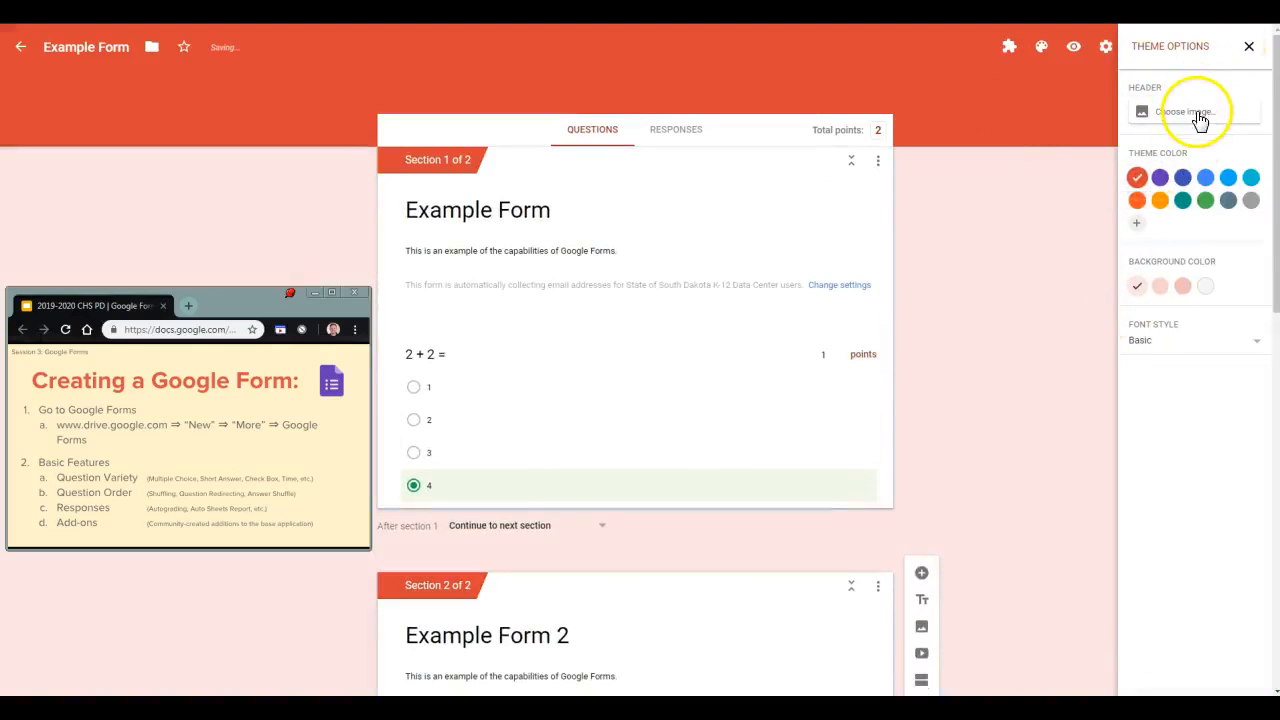
click(1183, 286)
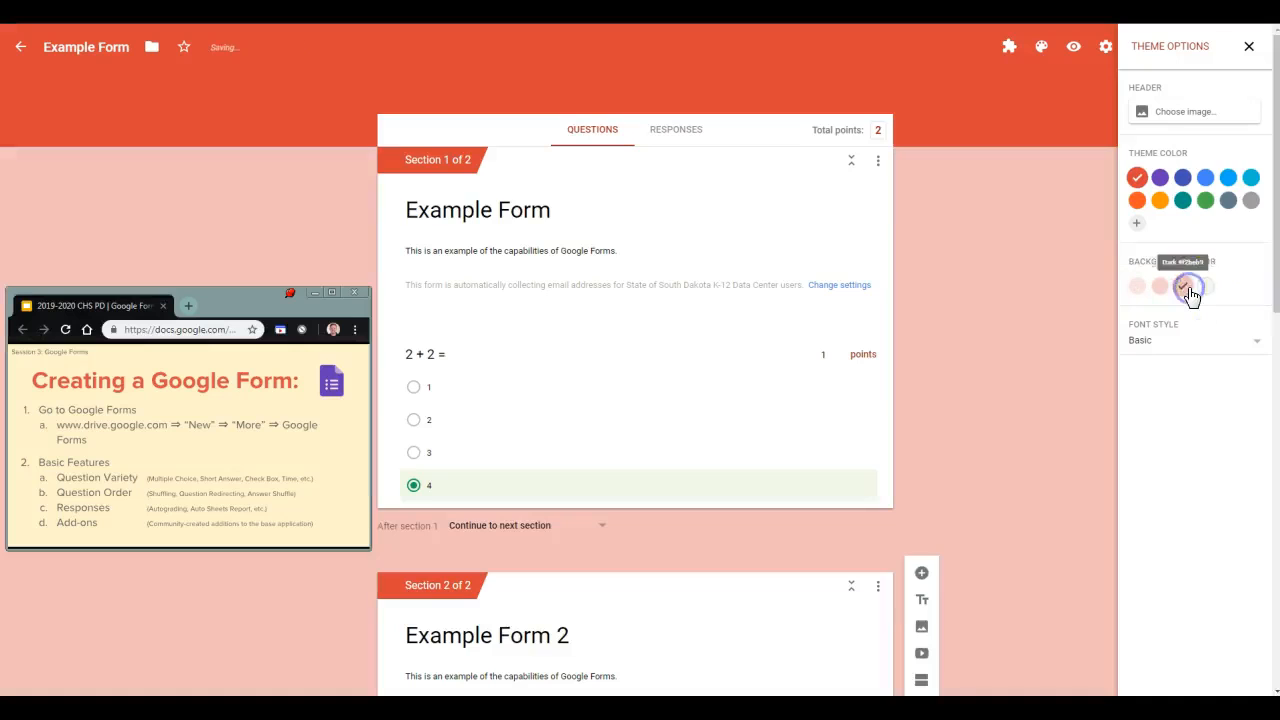
click(1204, 287)
click(1183, 288)
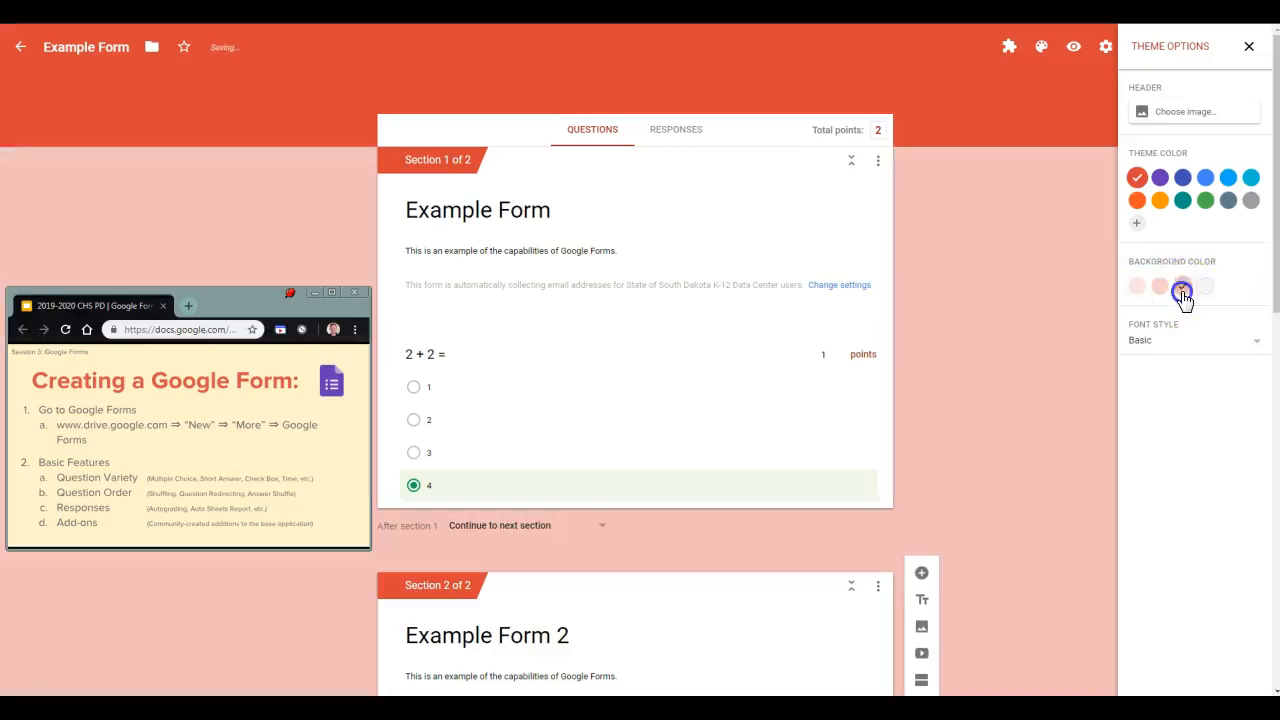
Keep the form's font style set to Basic and close the theme options
click(1135, 342)
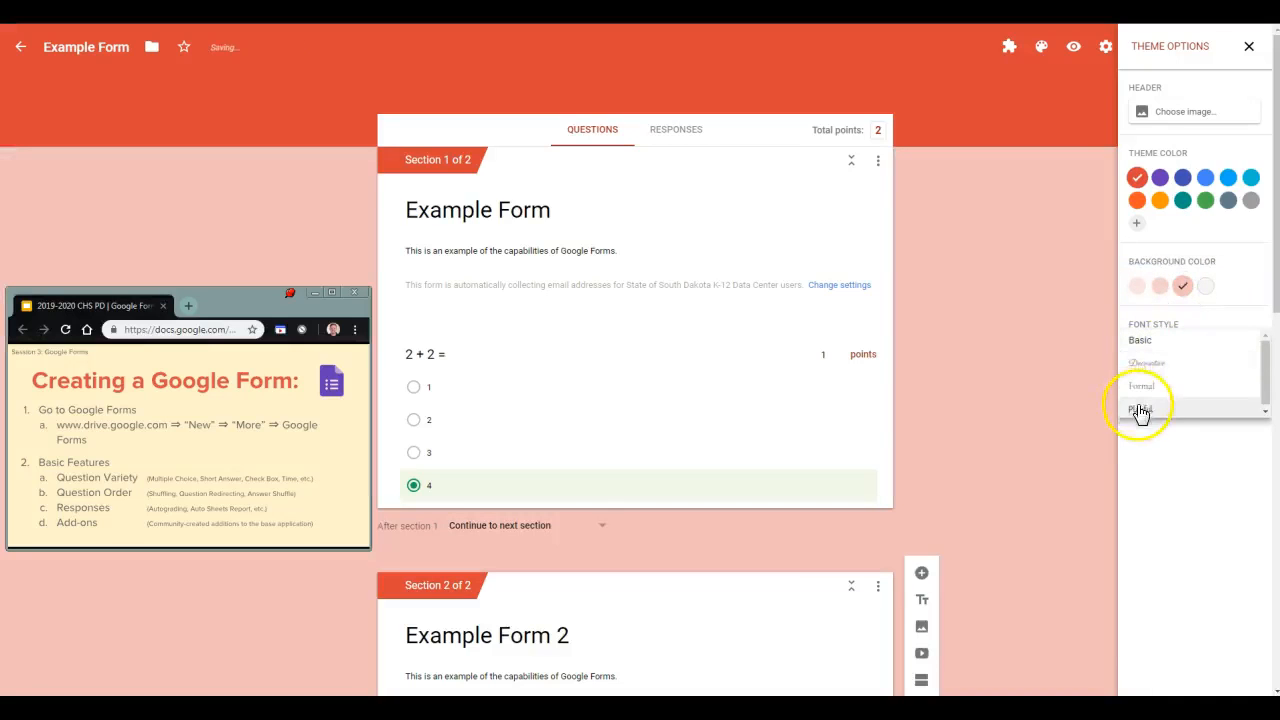
click(1141, 341)
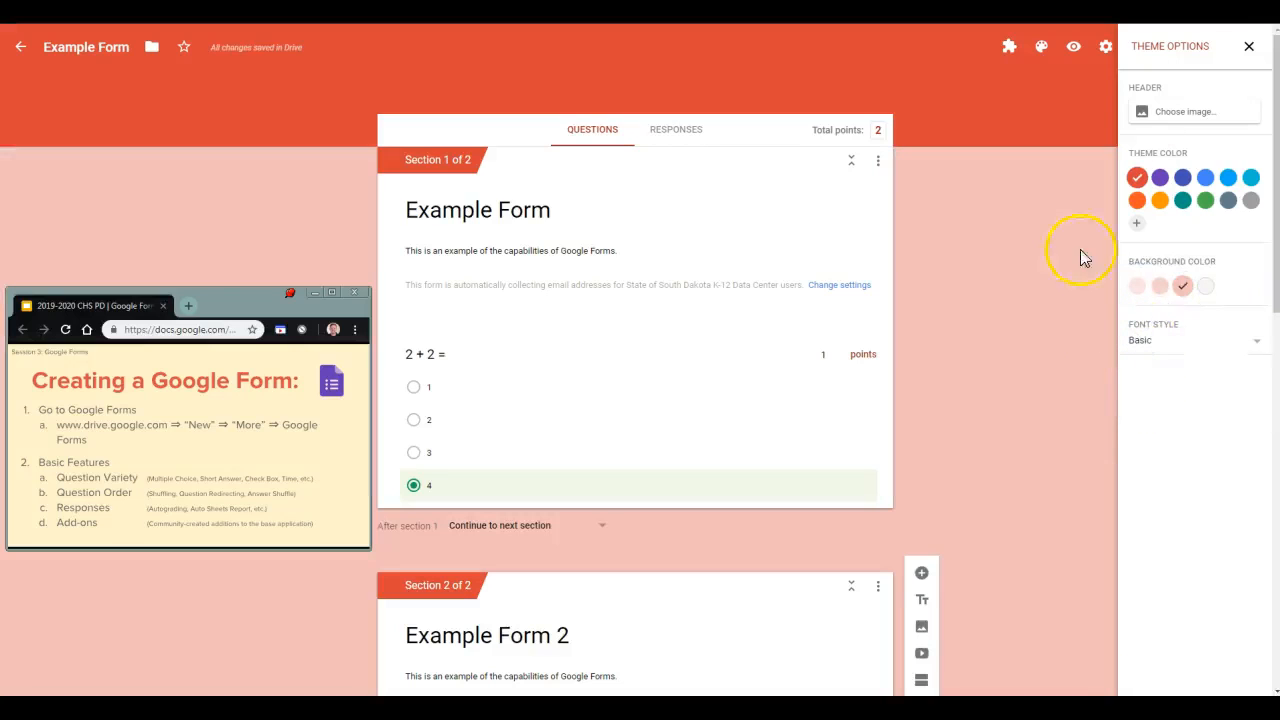
click(1248, 46)
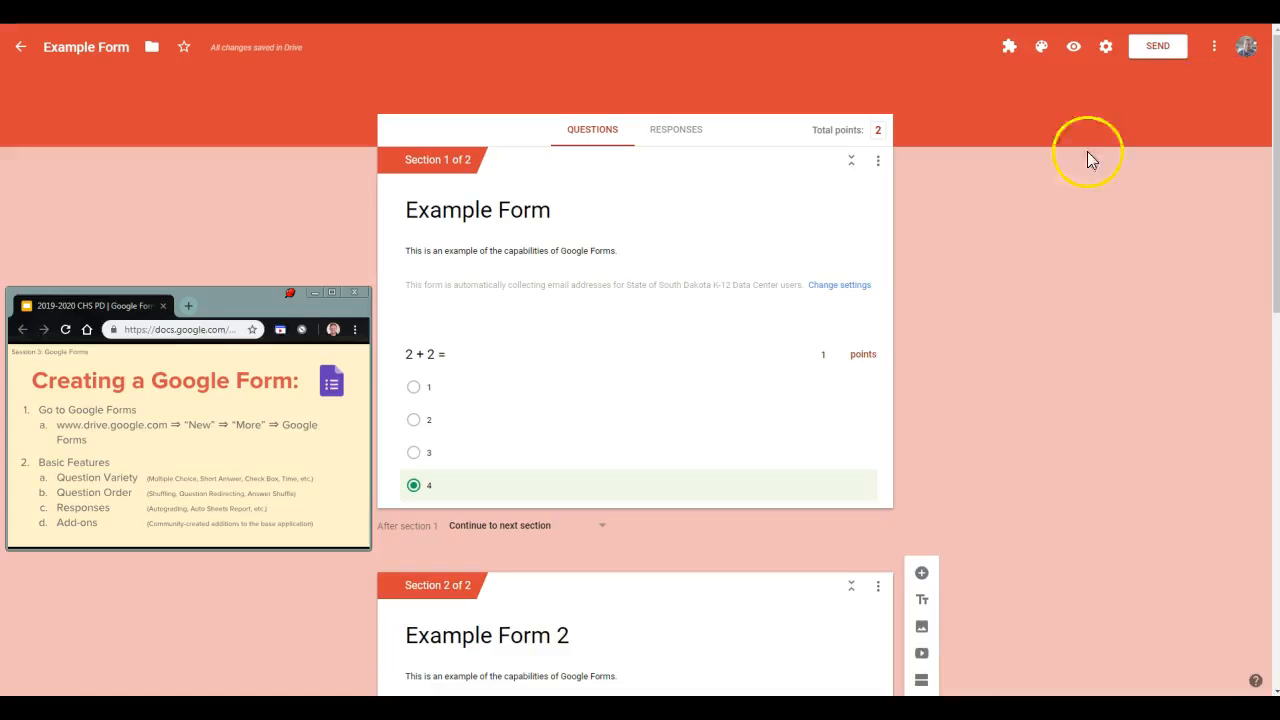
Preview the form, answer the 2 + 2 question with 4, and continue to the second section
scroll(963, 435, down, 5)
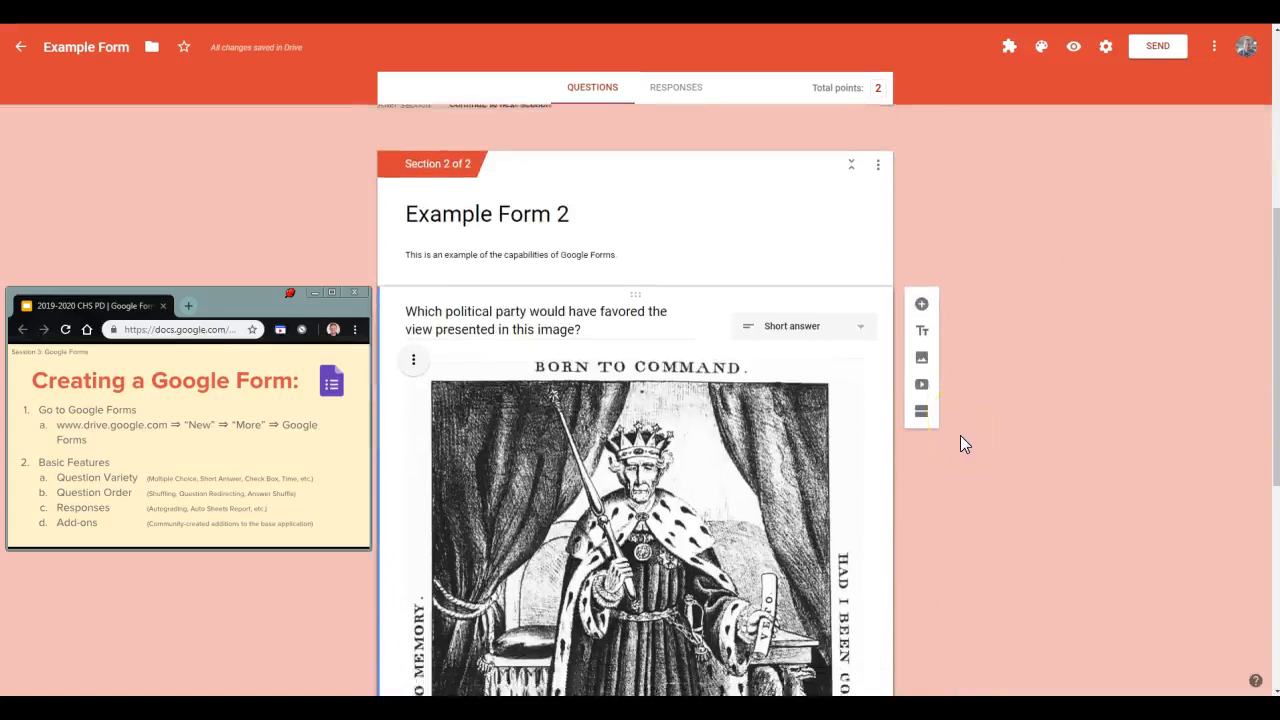
scroll(960, 435, up, 4)
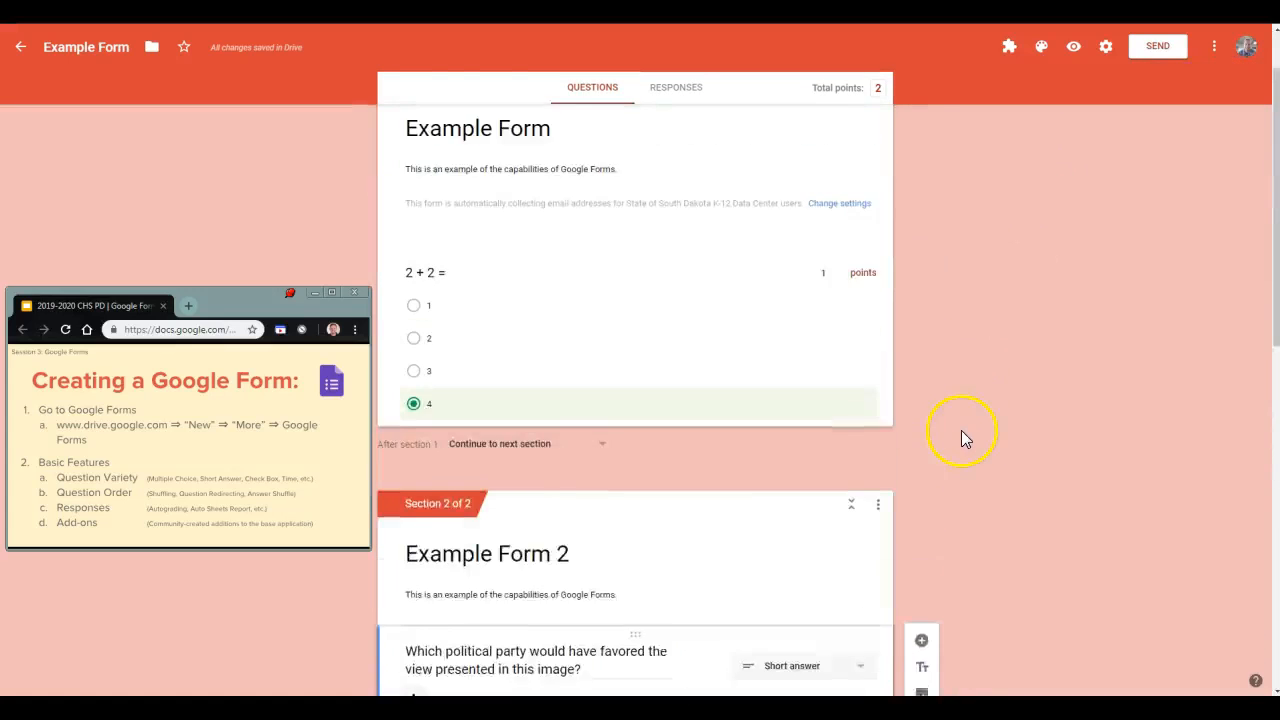
click(1076, 47)
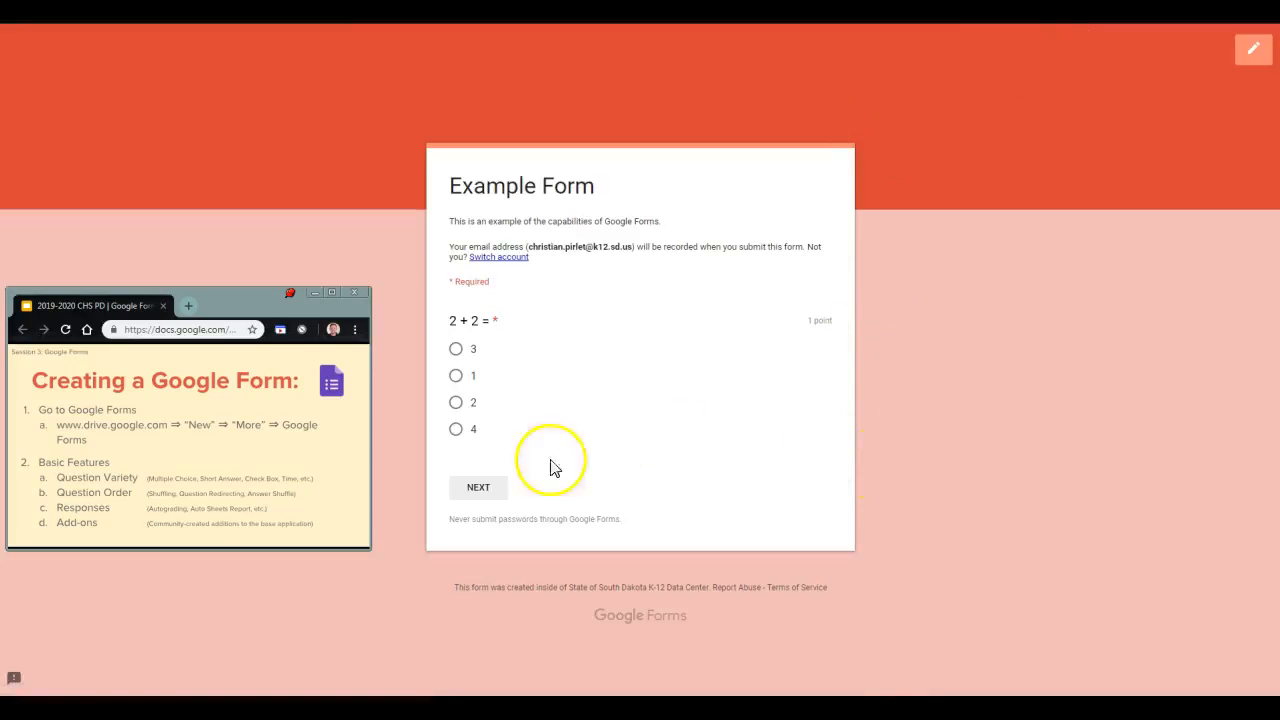
click(455, 428)
click(474, 489)
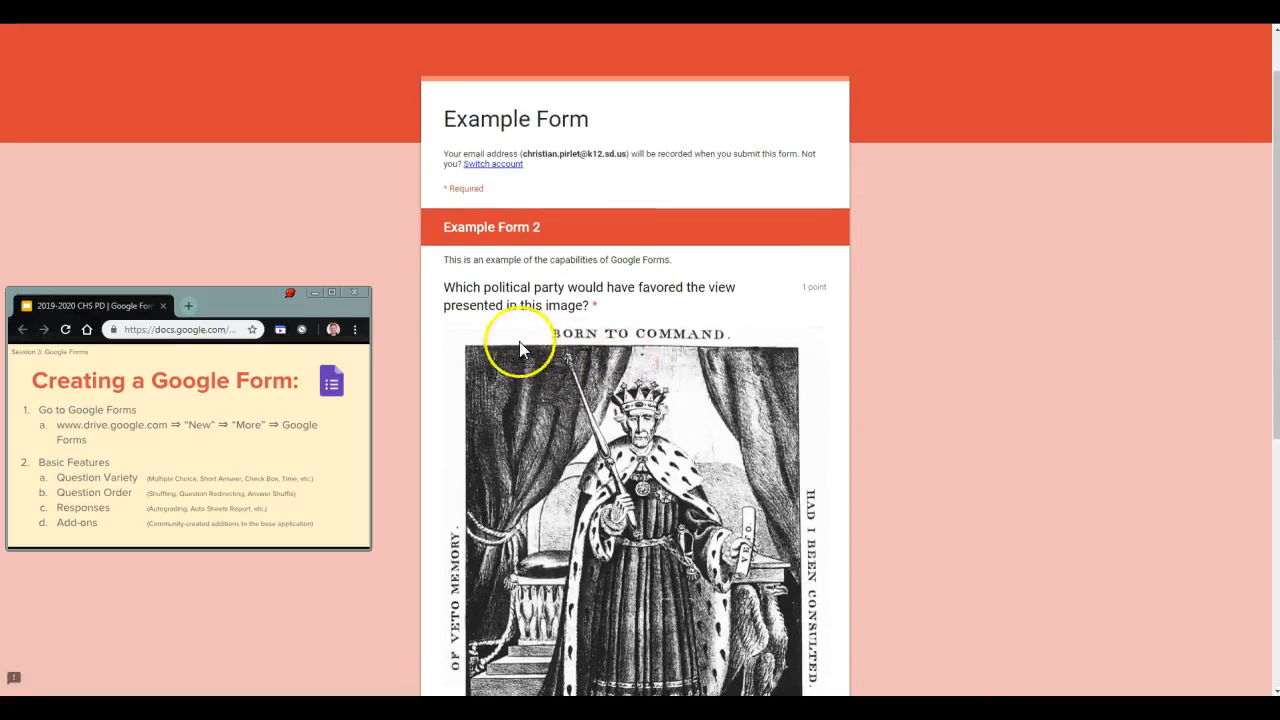
Answer the image question with "Republican" and submit the form
scroll(518, 340, down, 2)
scroll(520, 348, down, 5)
click(494, 434)
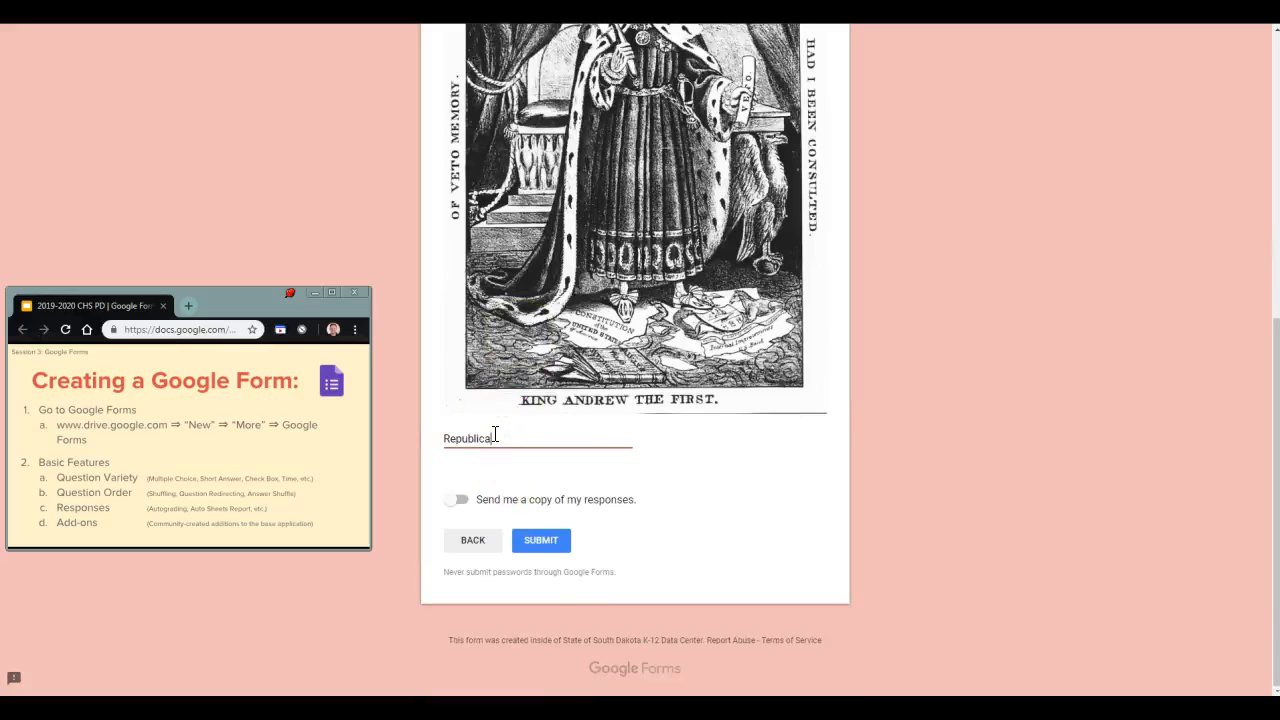
click(532, 545)
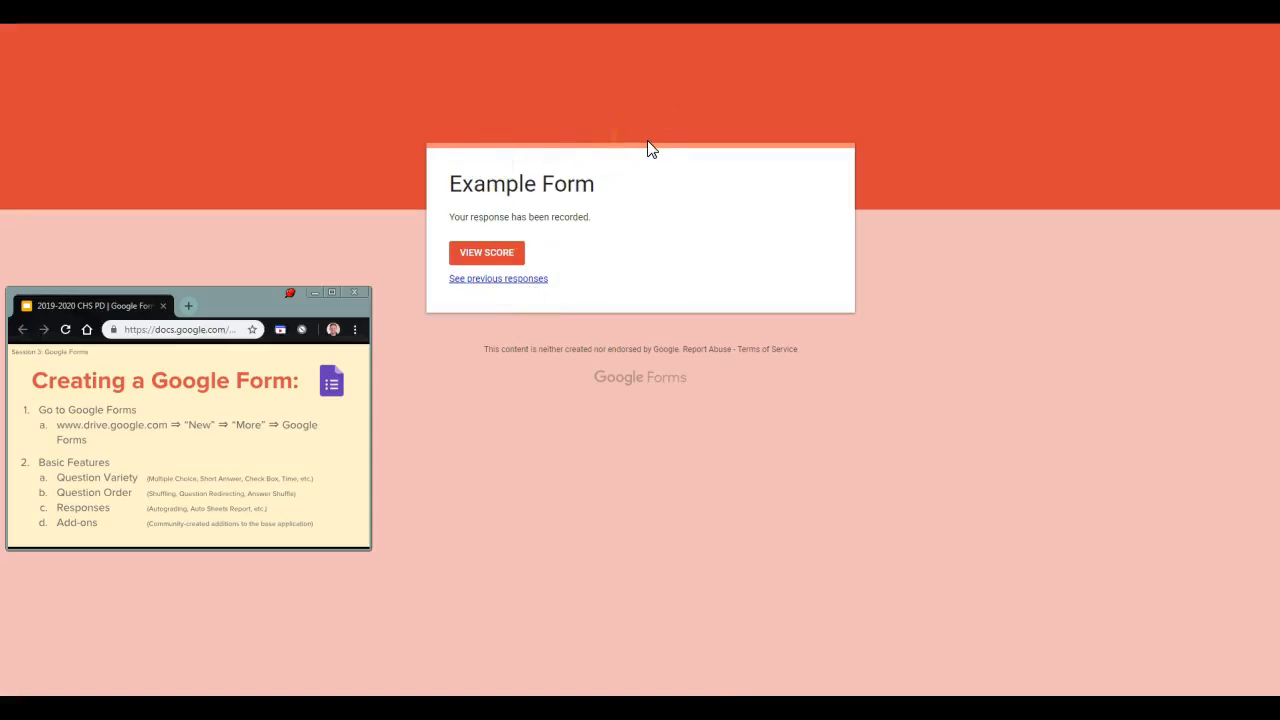
View the submitted response's score and examine the grading and correct answers of both questions
click(508, 255)
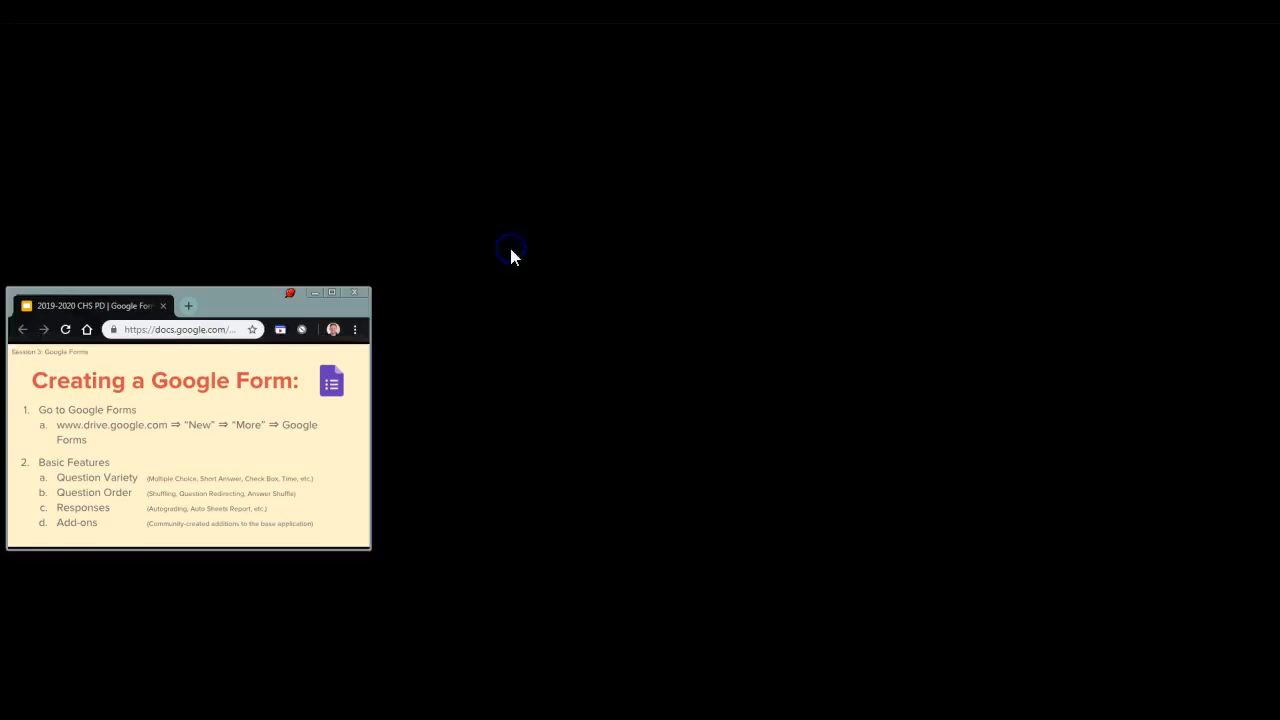
scroll(490, 248, down, 1)
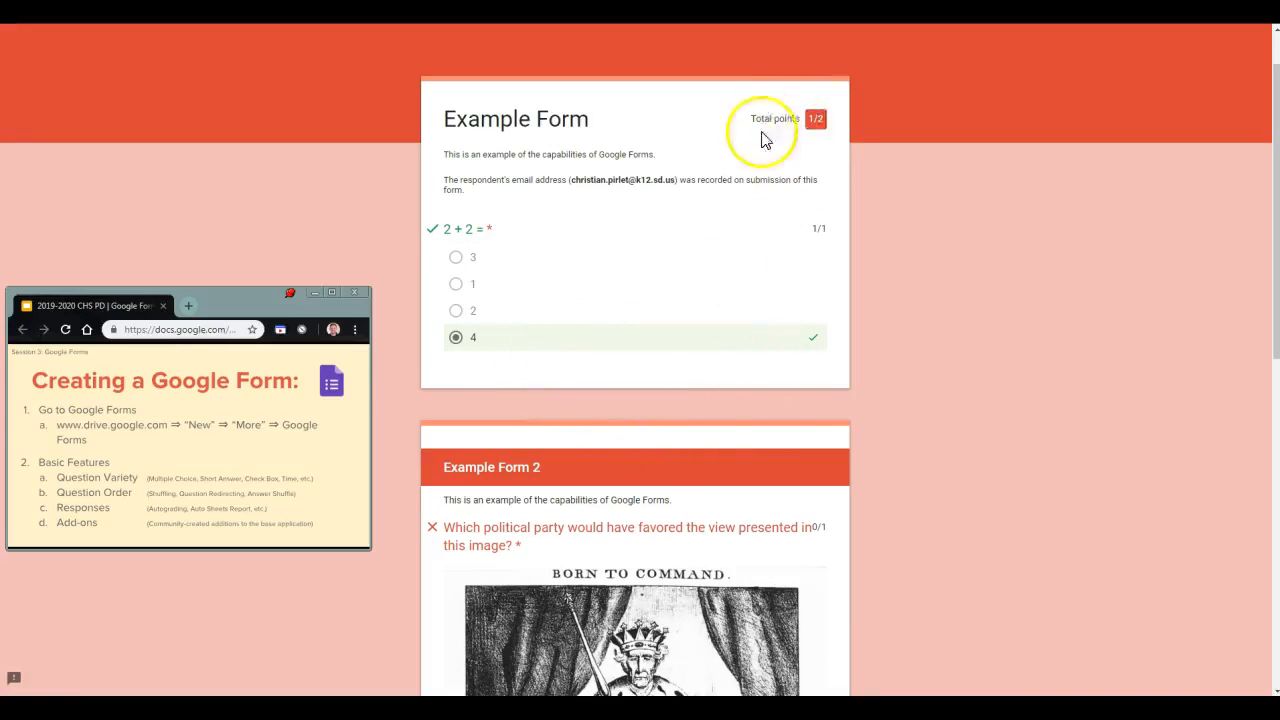
scroll(770, 243, down, 1)
scroll(770, 243, down, 7)
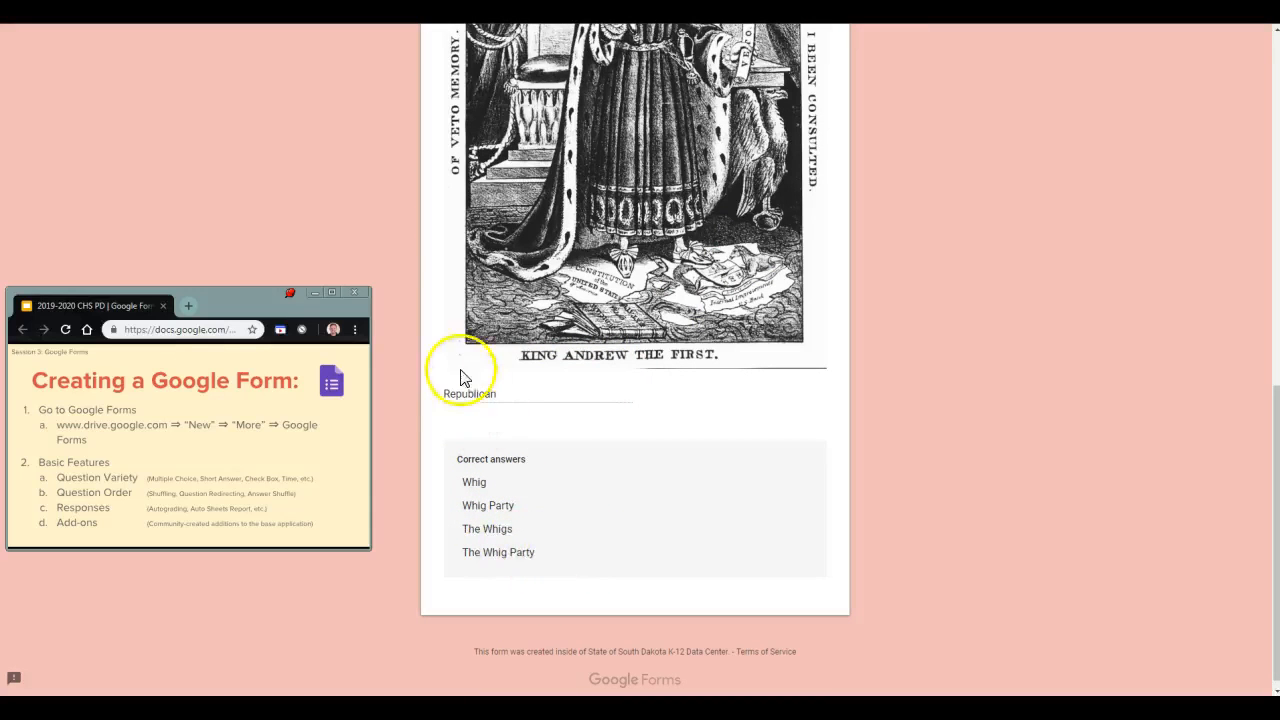
scroll(510, 405, up, 3)
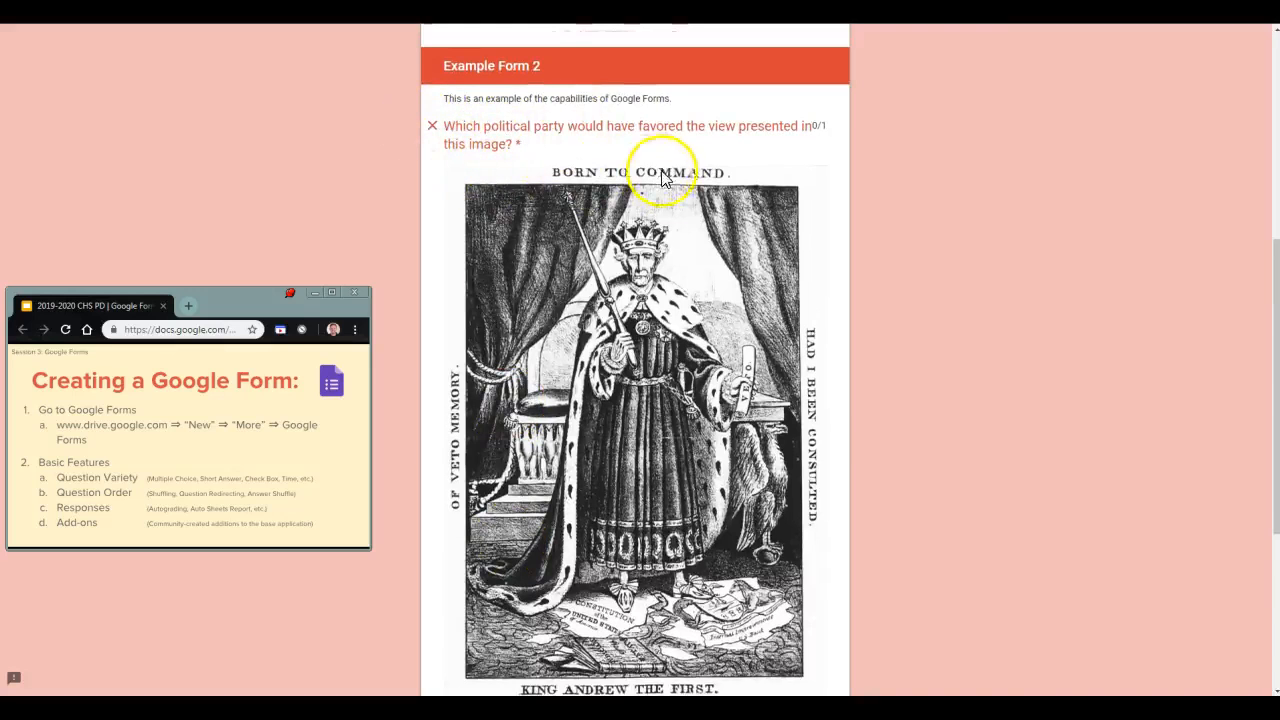
scroll(634, 593, down, 3)
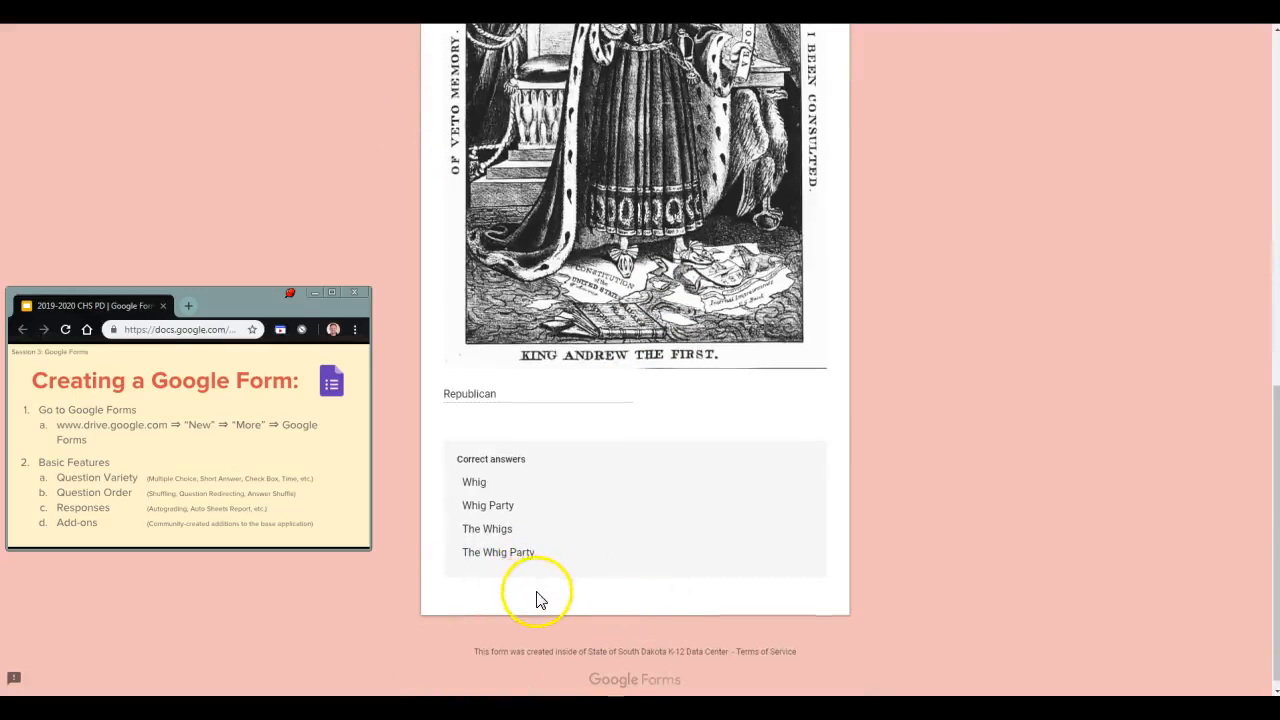
scroll(537, 597, up, 3)
scroll(537, 597, up, 4)
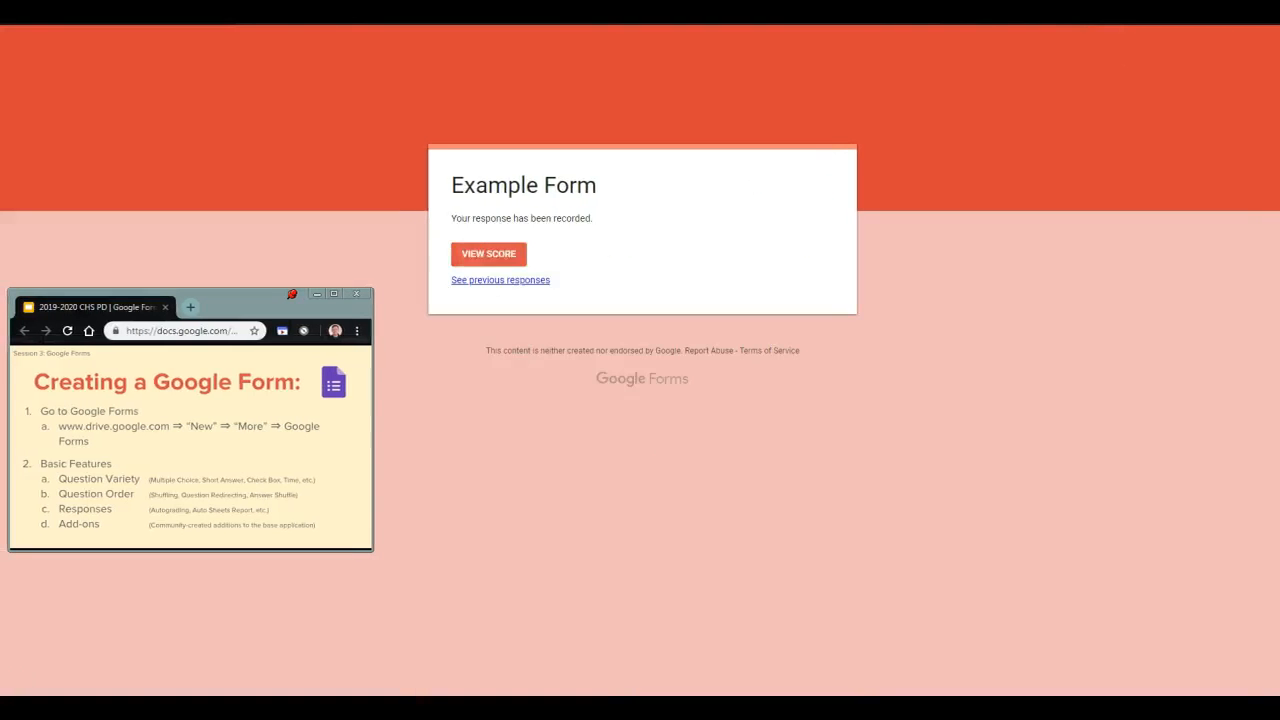
View the previous responses' charts for both questions, and return to the form editor
click(498, 282)
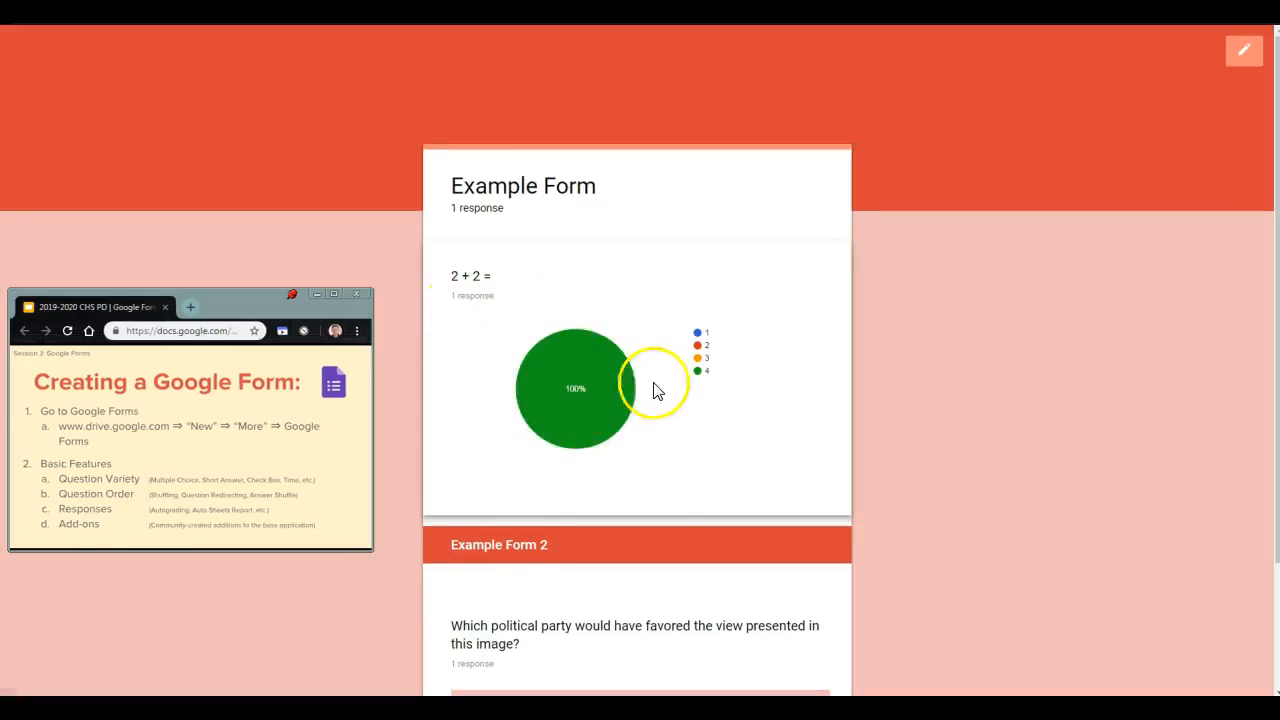
mouse_move(608, 392)
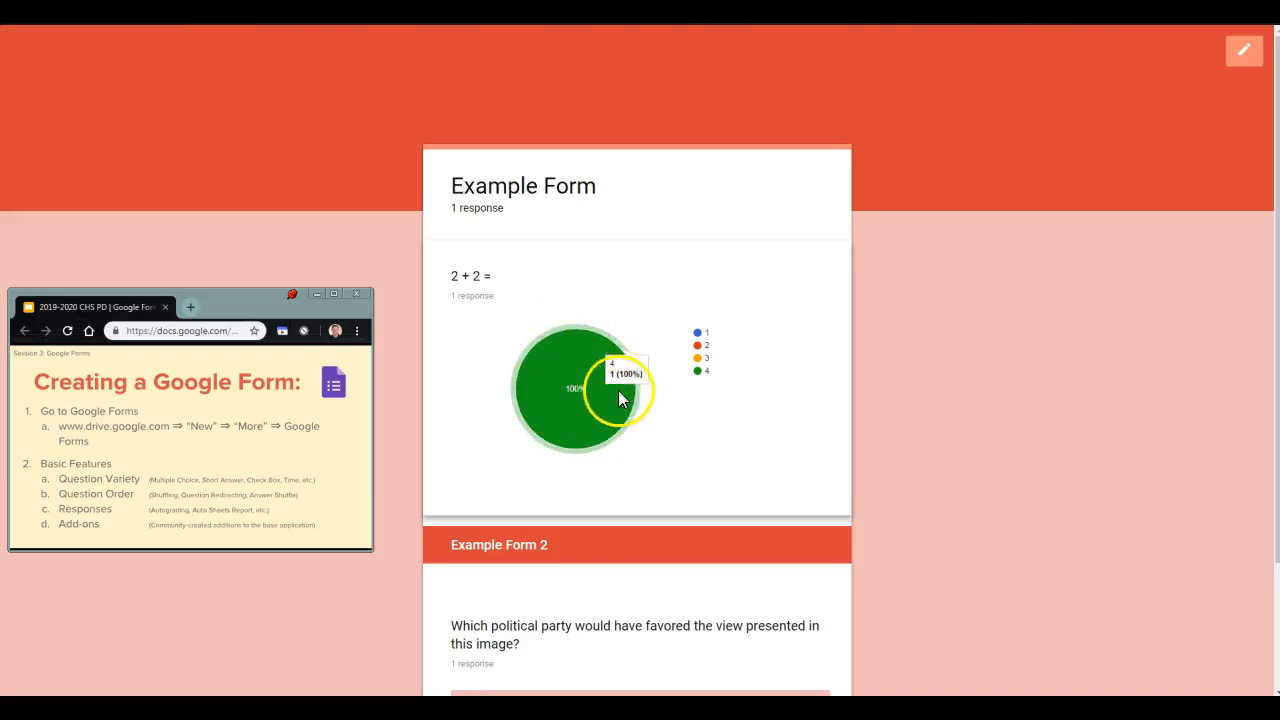
scroll(706, 408, down, 2)
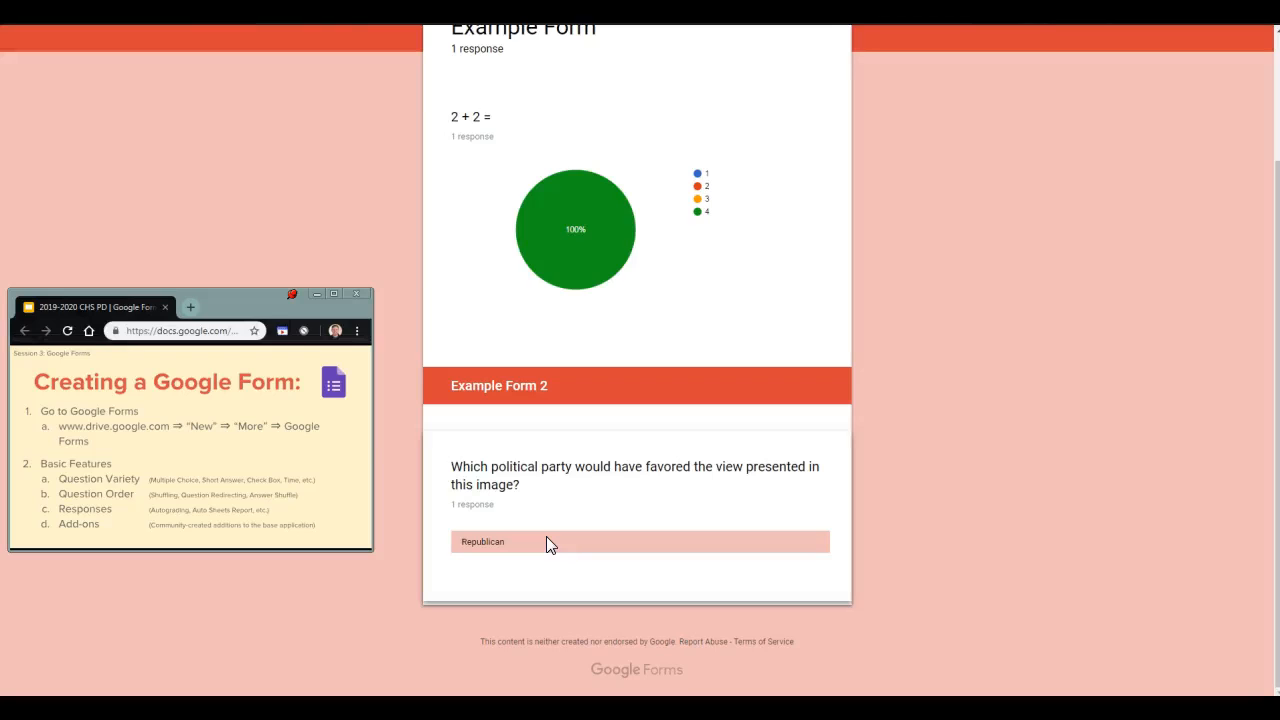
click(900, 12)
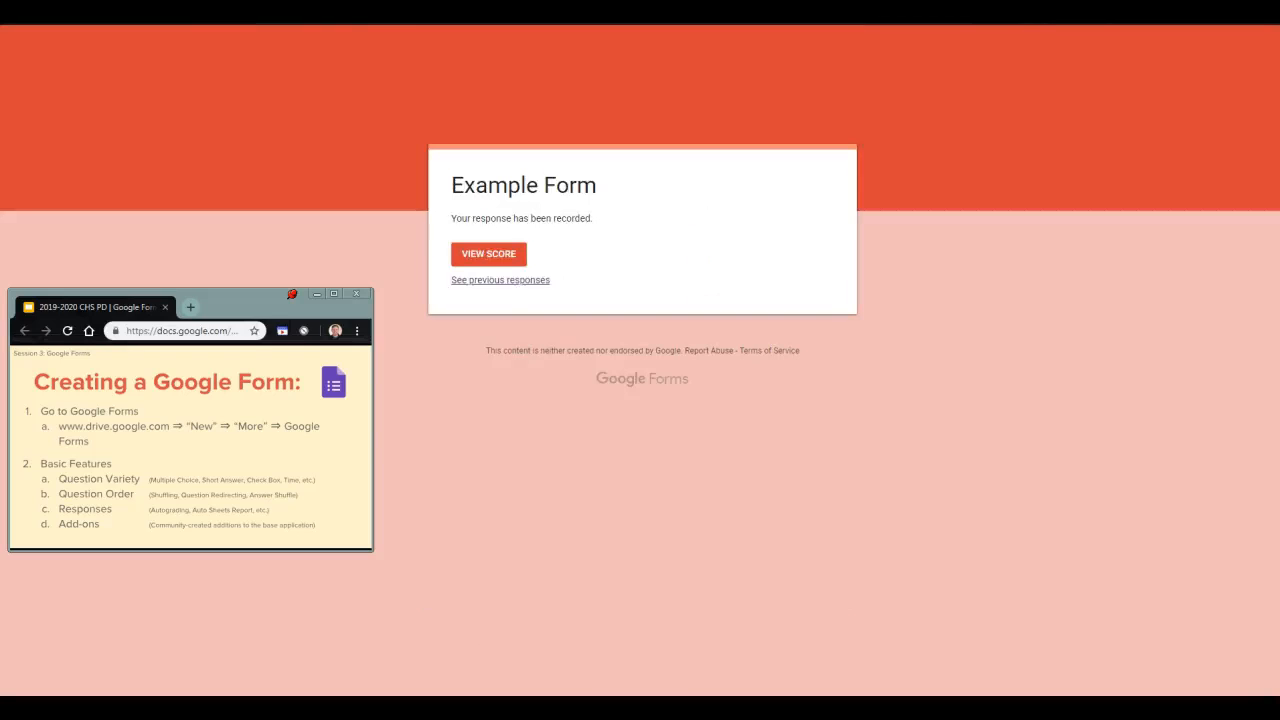
click(800, 12)
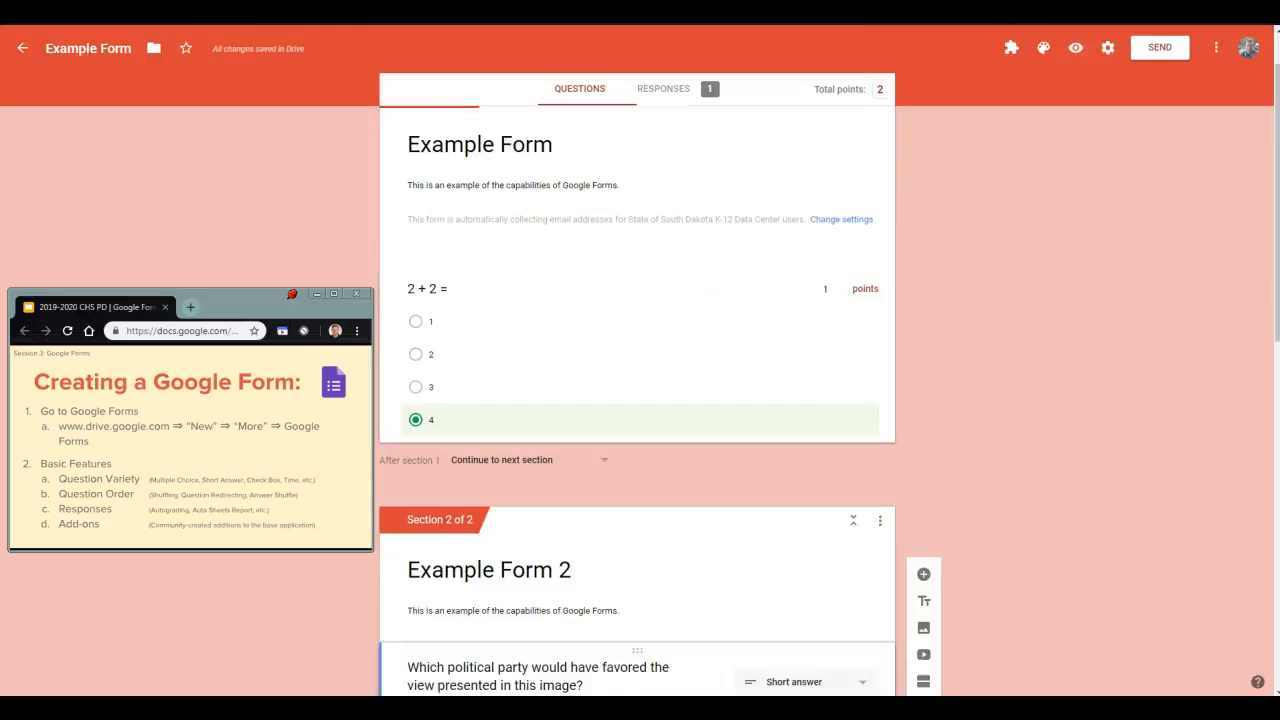
scroll(804, 344, down, 5)
scroll(801, 362, down, 5)
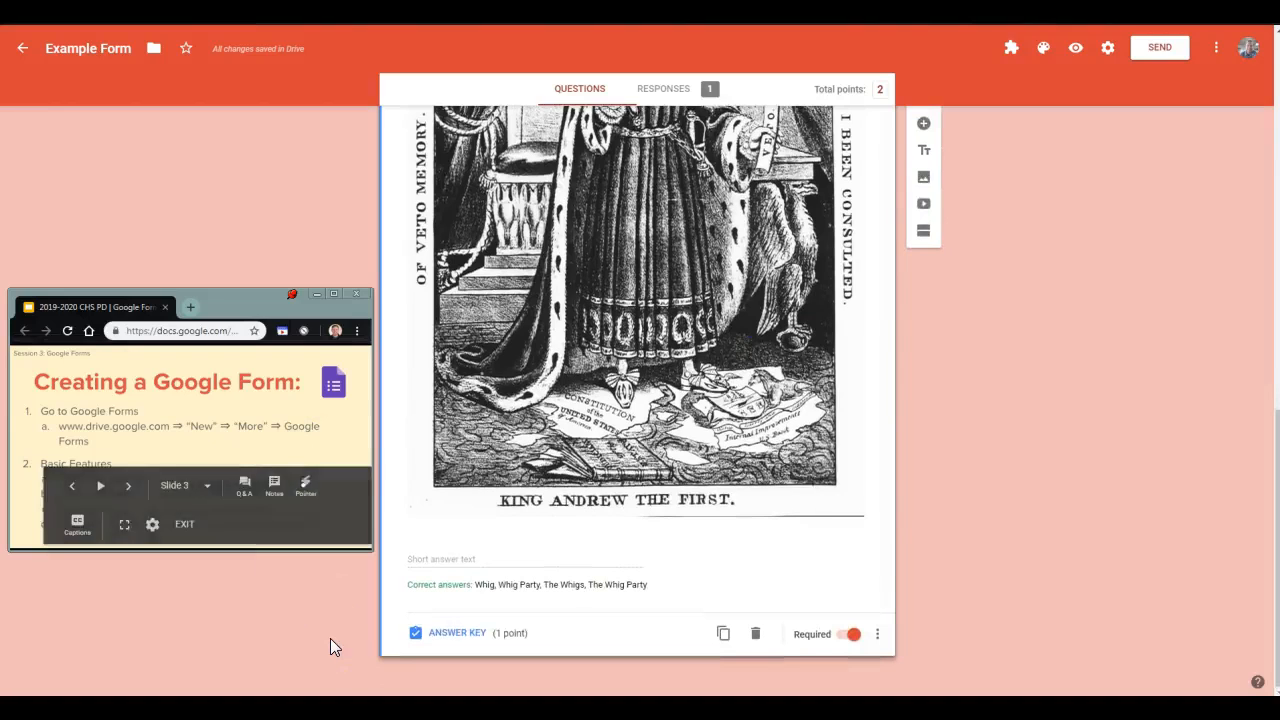
click(405, 455)
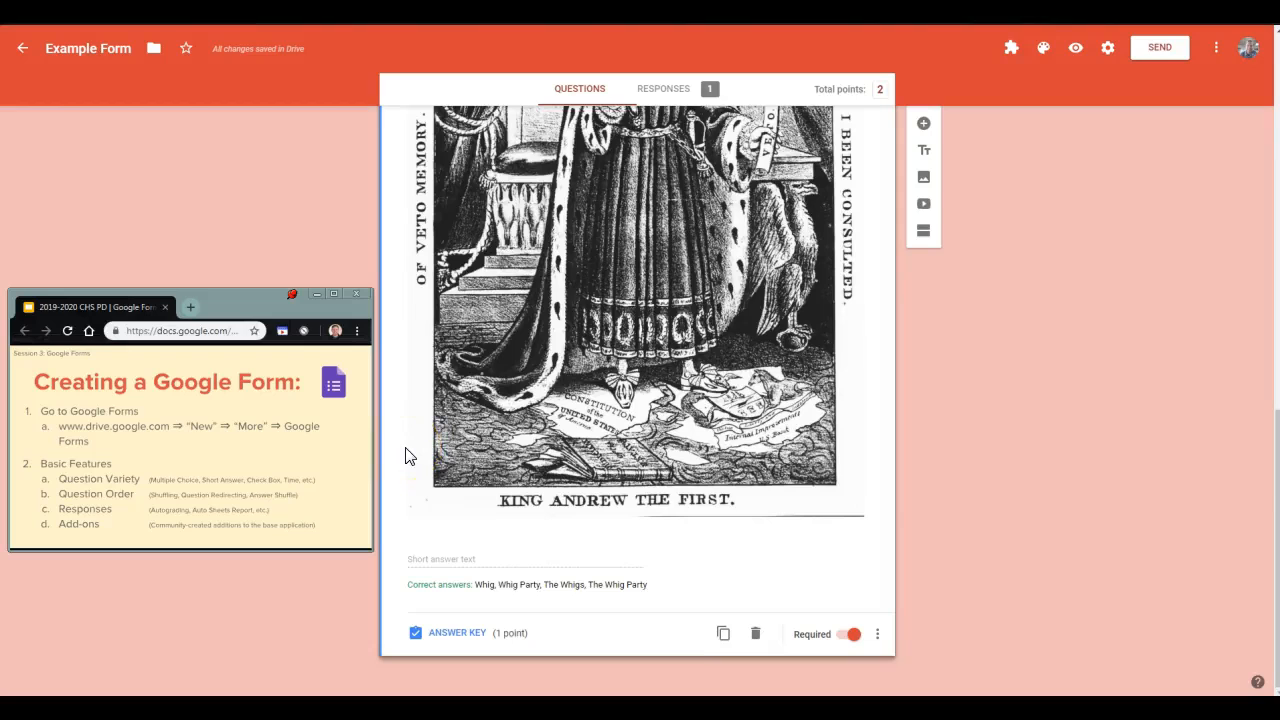
scroll(405, 456, up, 6)
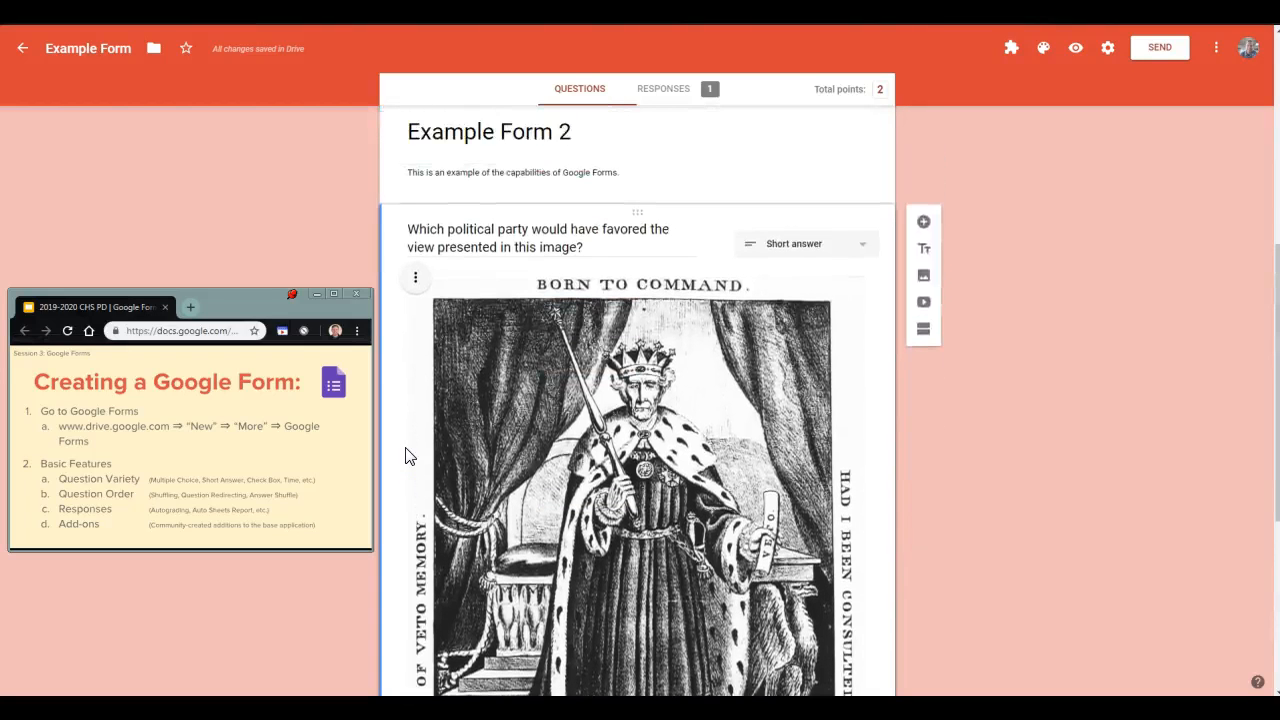
scroll(405, 456, up, 5)
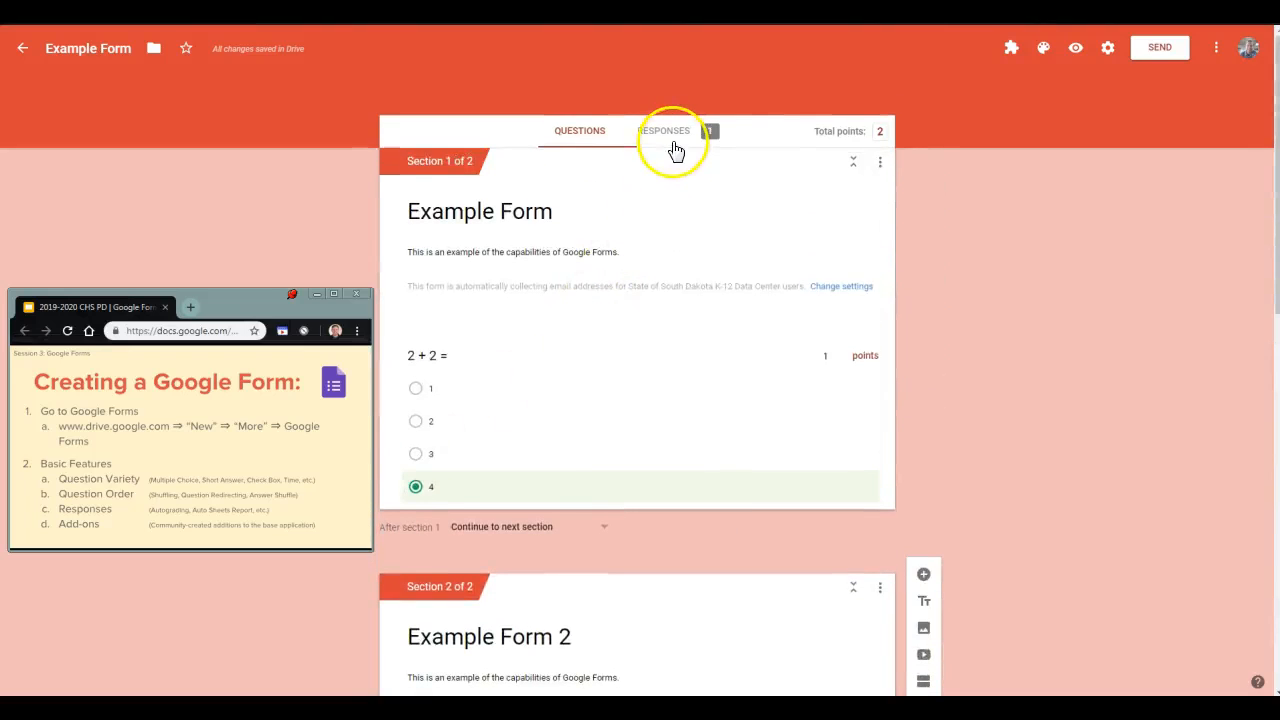
click(884, 162)
click(885, 164)
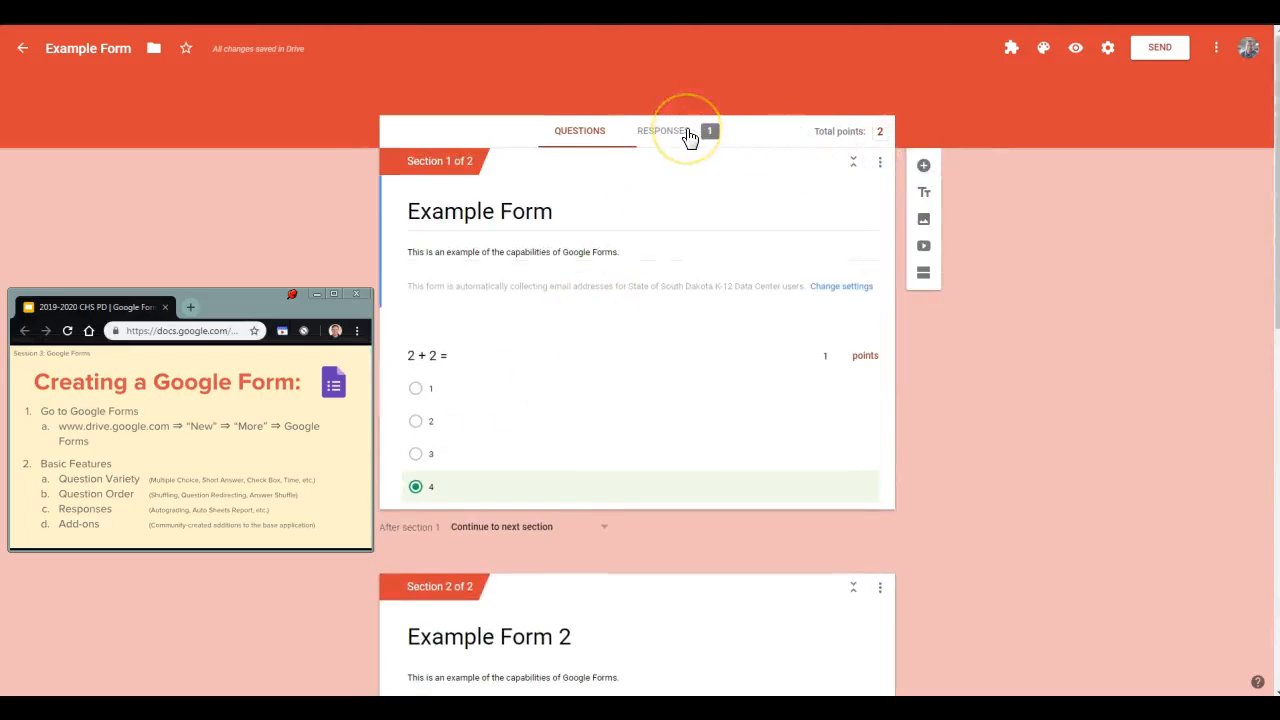
click(614, 137)
Open the form's response summary and examine its insights and total points distribution
click(692, 137)
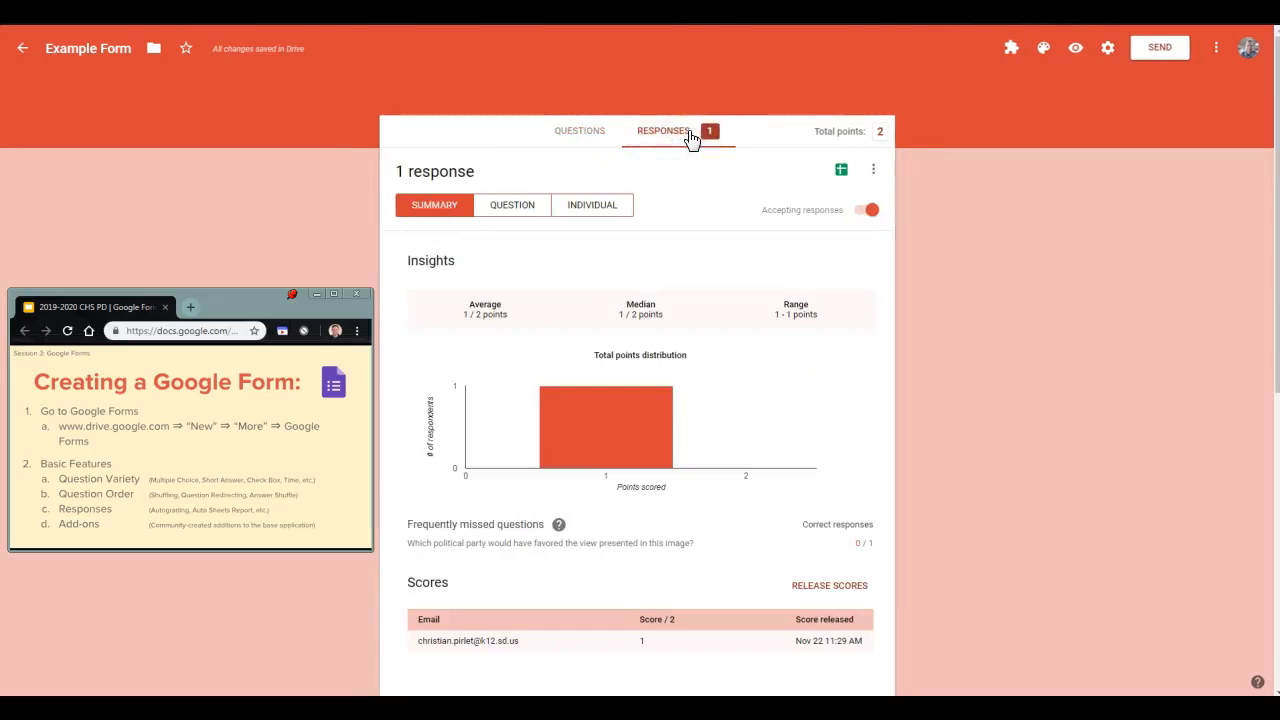
mouse_move(617, 425)
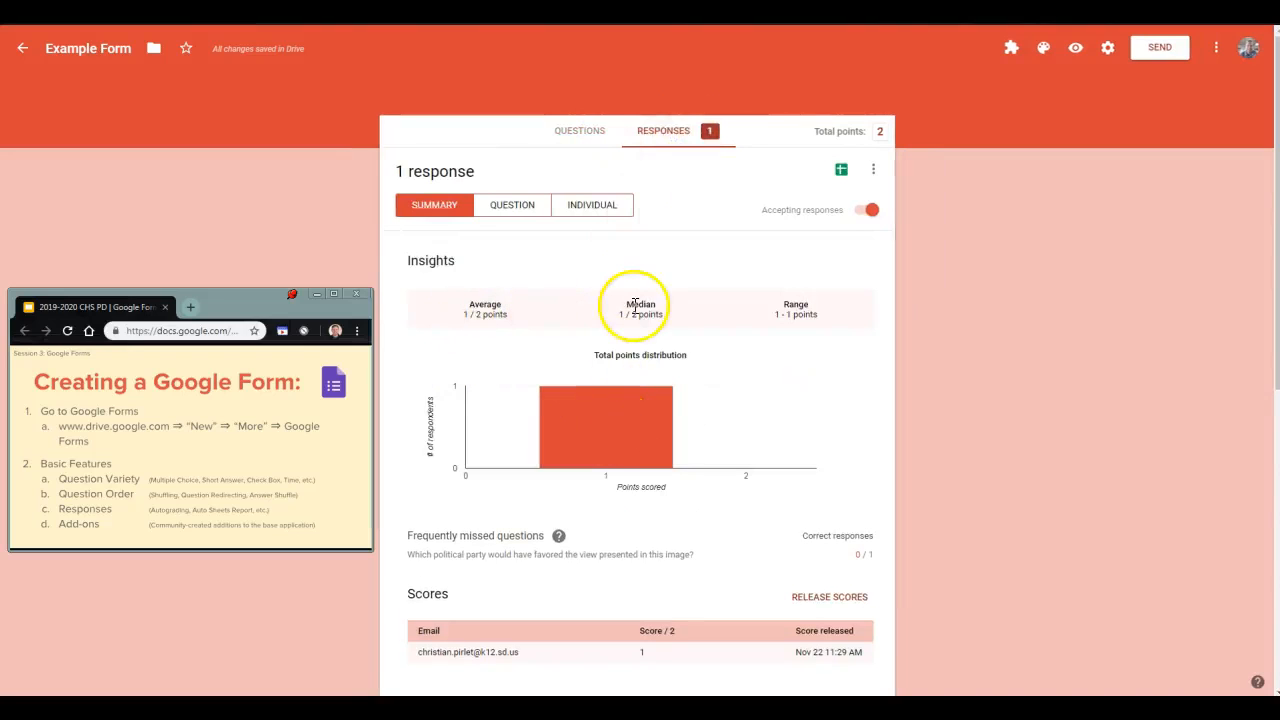
Stop accepting responses, activate the message for respondents, and turn accepting responses back on
click(873, 212)
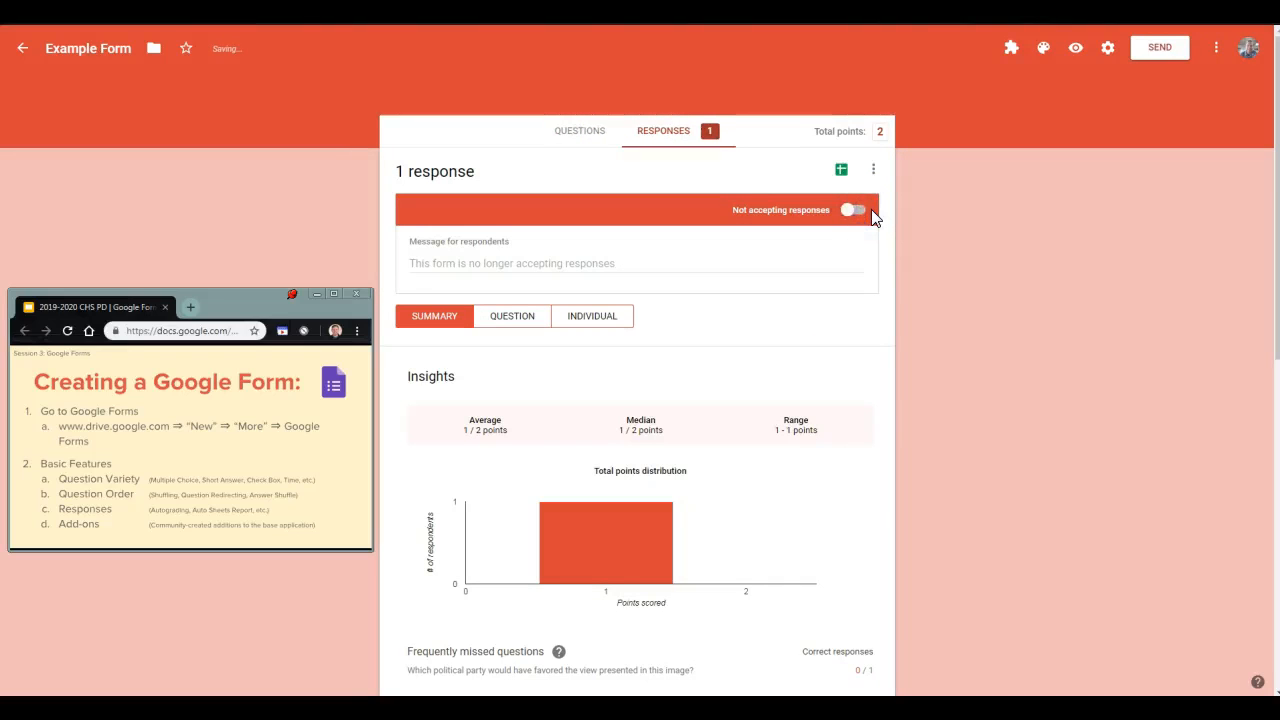
click(604, 258)
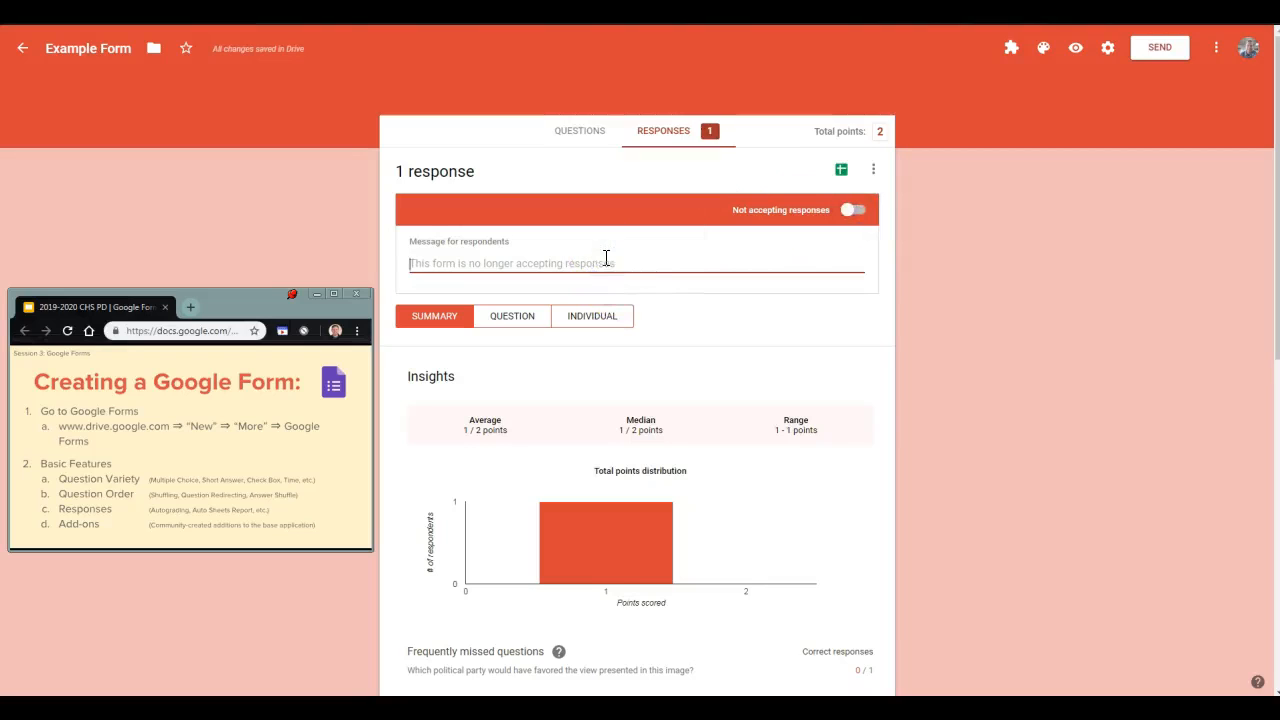
click(853, 212)
View the responses by question and show the answer options of the 2 + 2 question
click(493, 202)
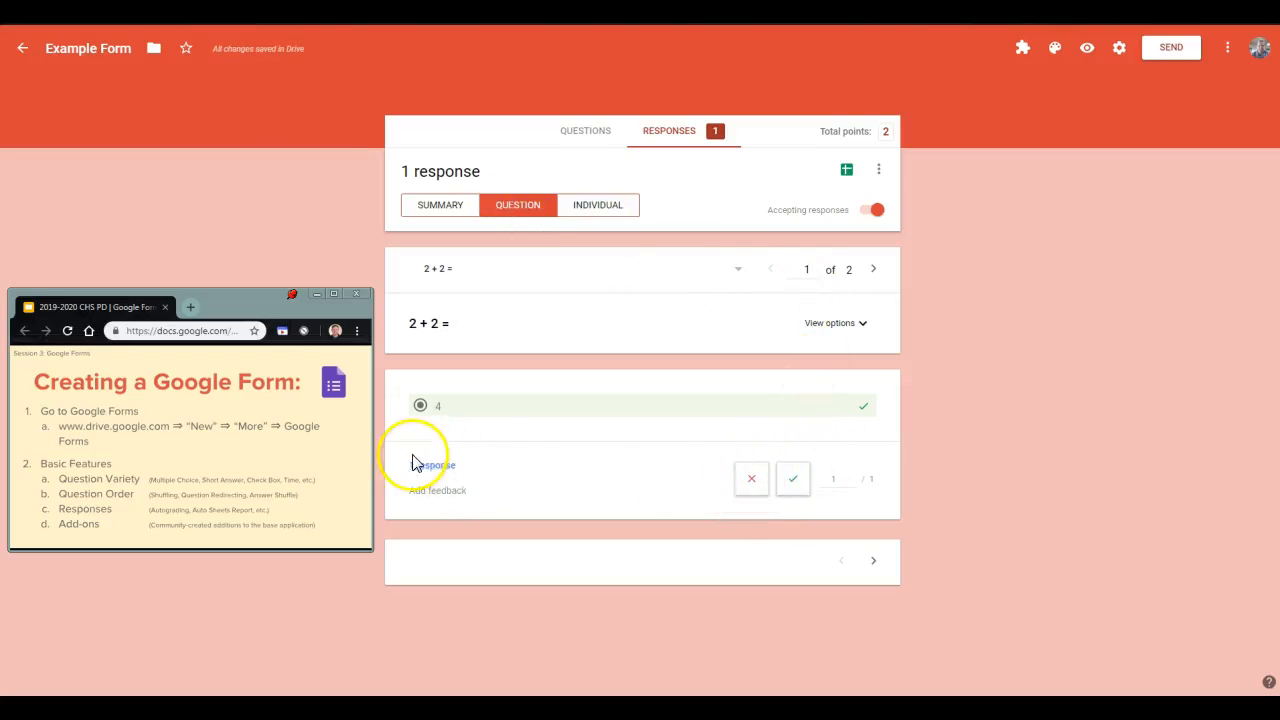
click(848, 323)
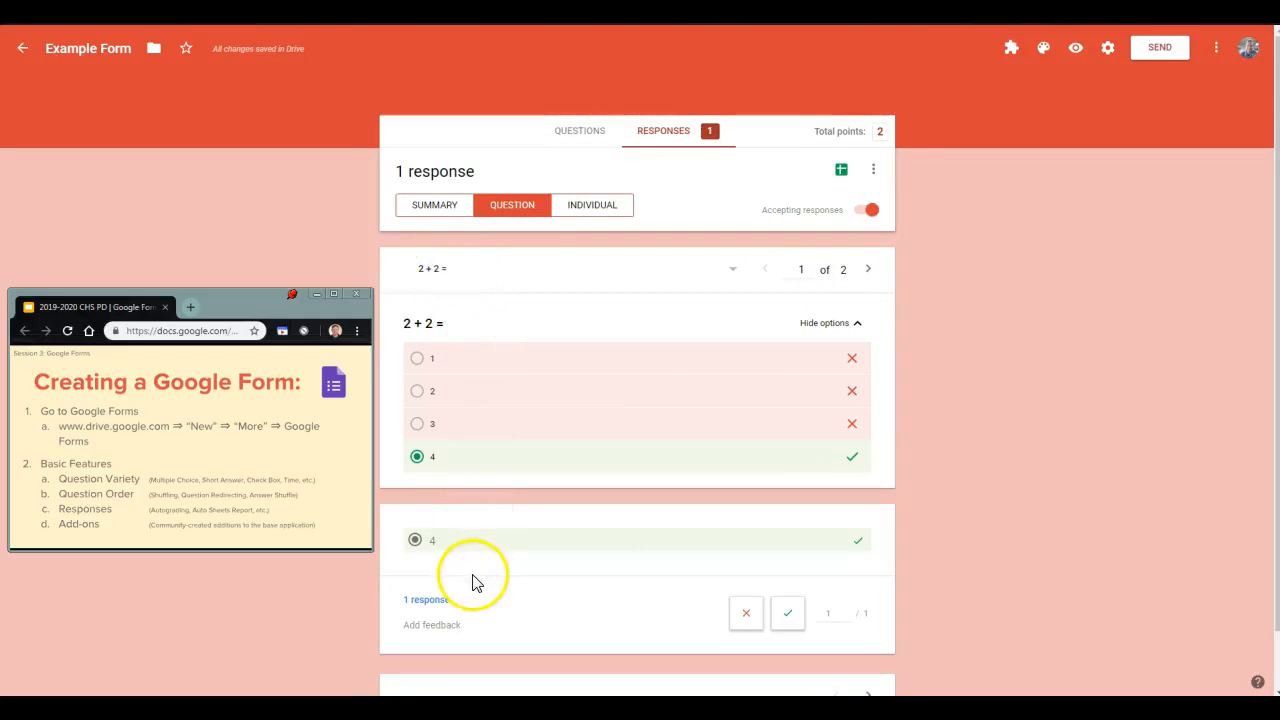
scroll(475, 583, down, 1)
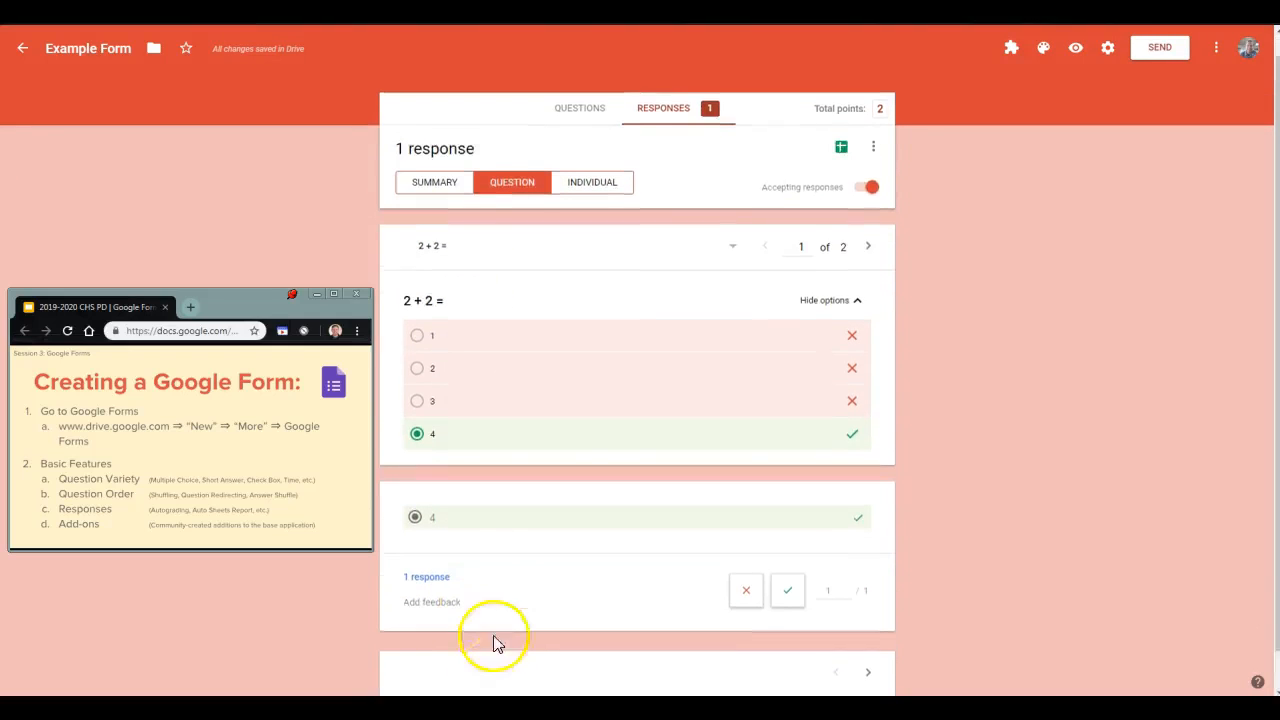
scroll(497, 643, up, 1)
Open the individual response view and examine the respondent's graded answers to both questions
click(591, 205)
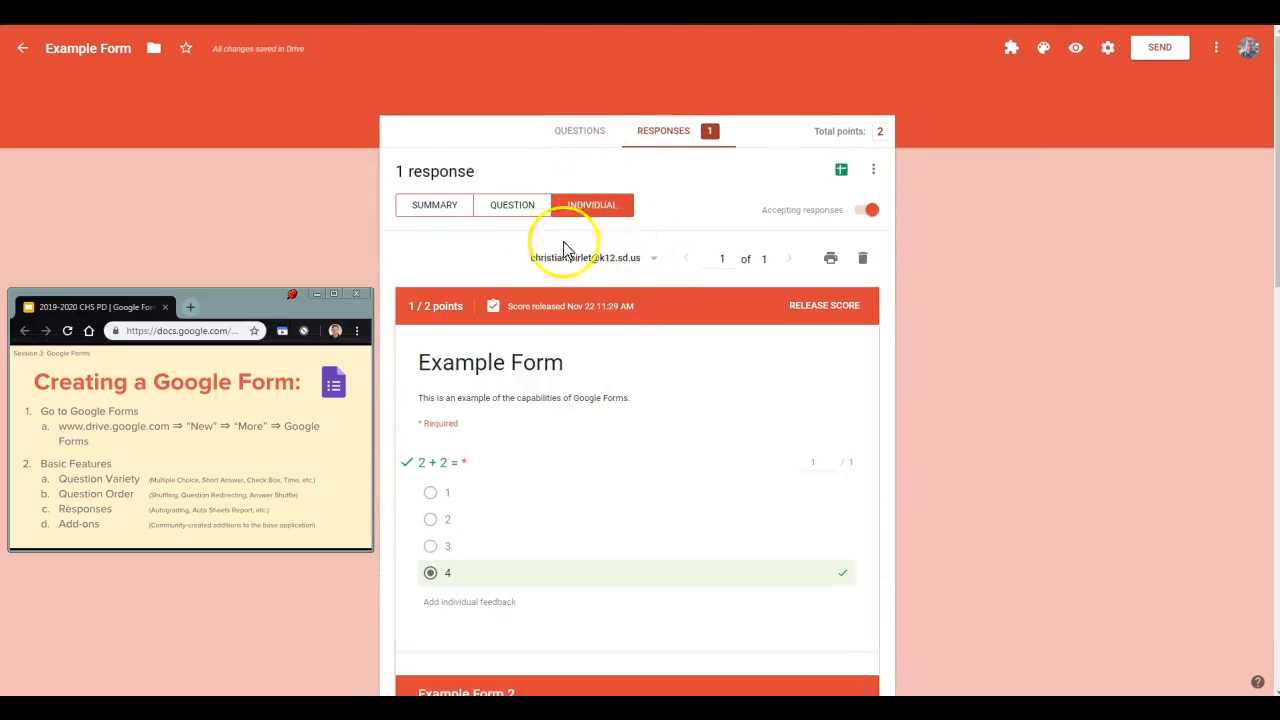
scroll(598, 385, down, 1)
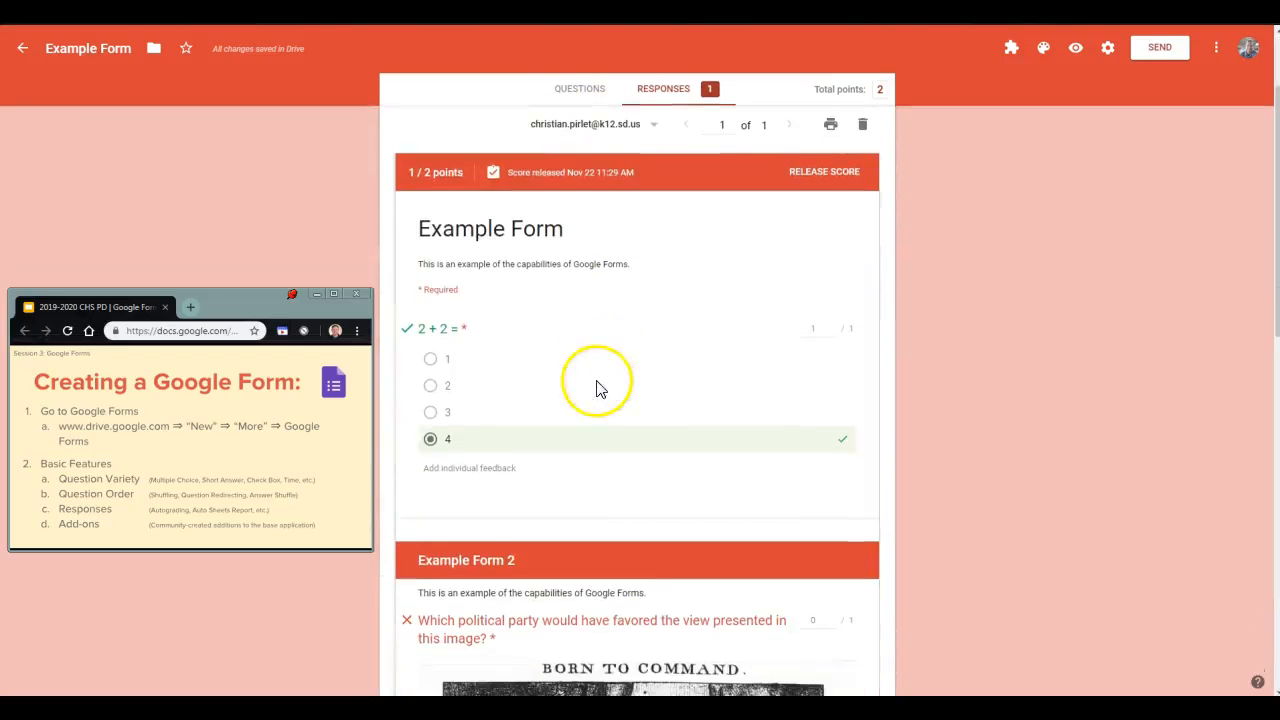
scroll(586, 414, down, 3)
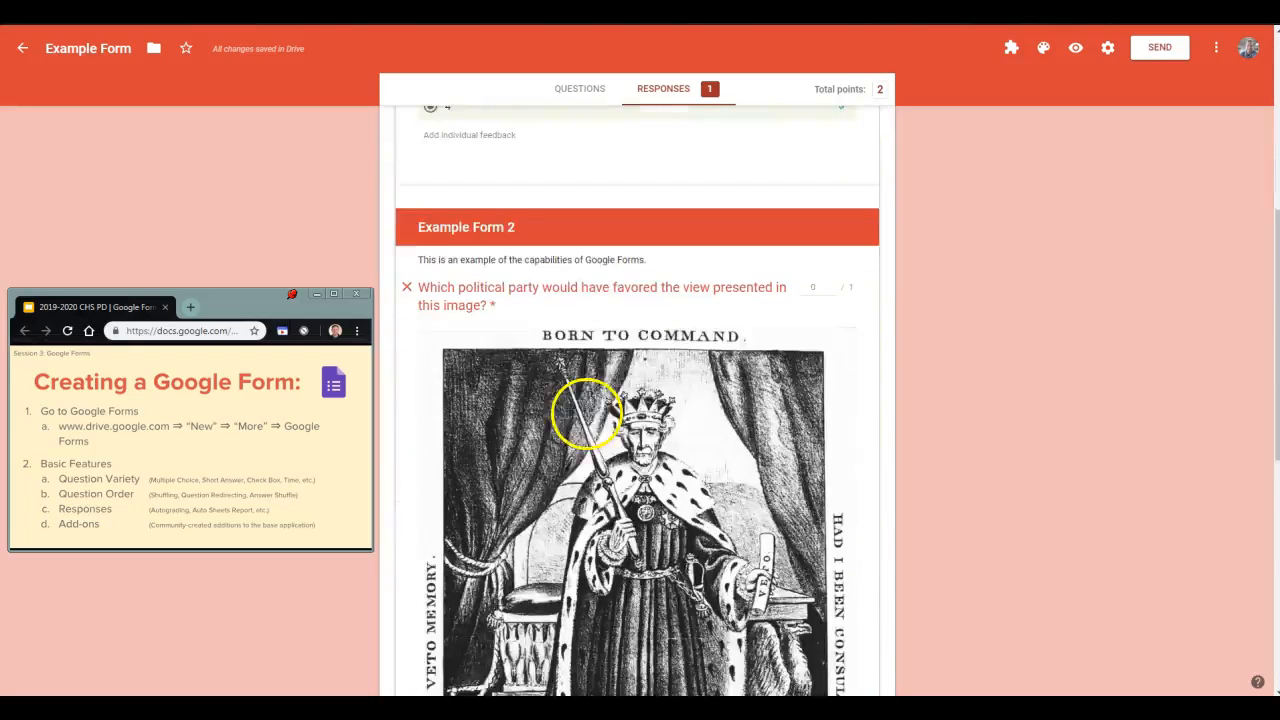
Create a new spreadsheet named Example Form (Responses) as the destination for the form's responses
scroll(611, 457, up, 4)
scroll(615, 457, up, 2)
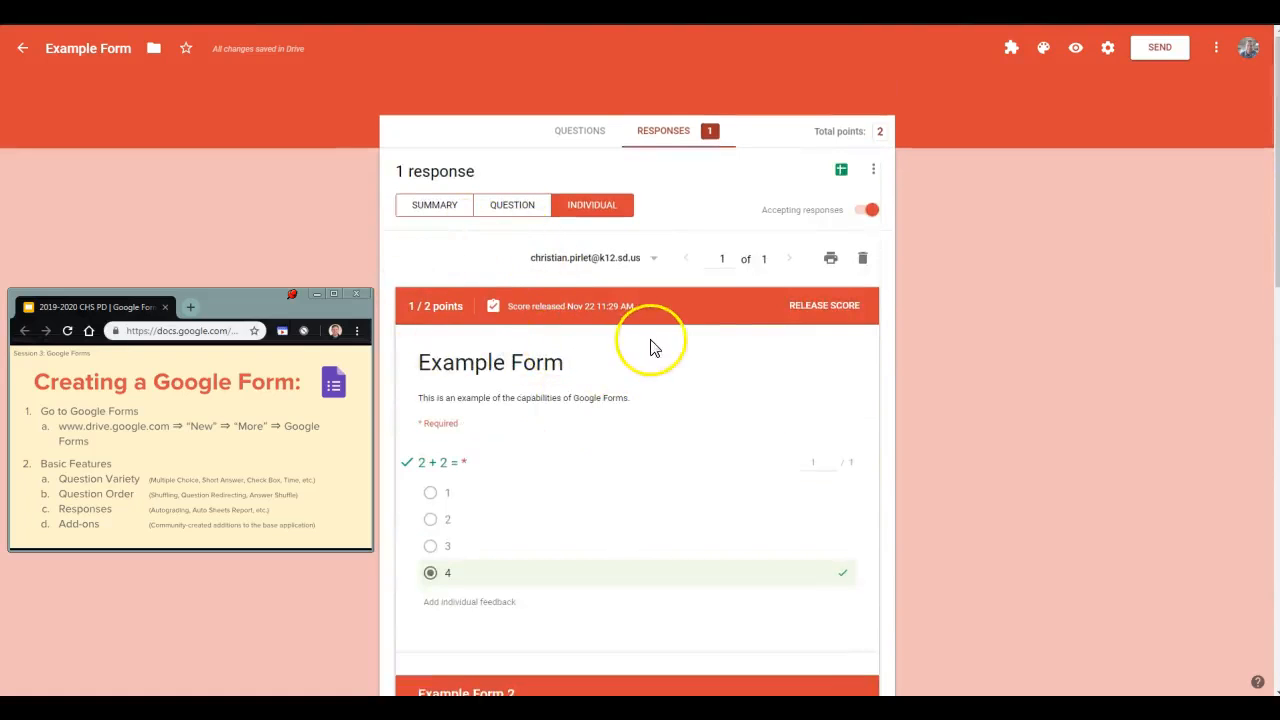
click(845, 172)
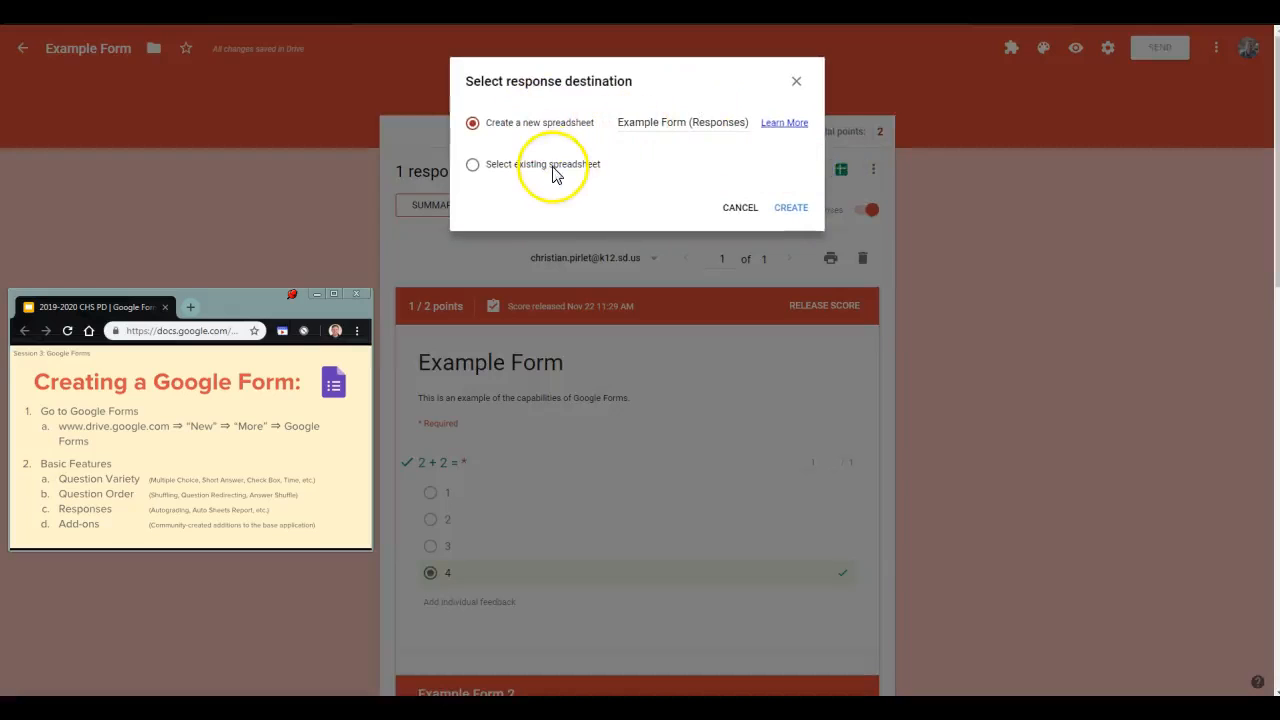
click(795, 208)
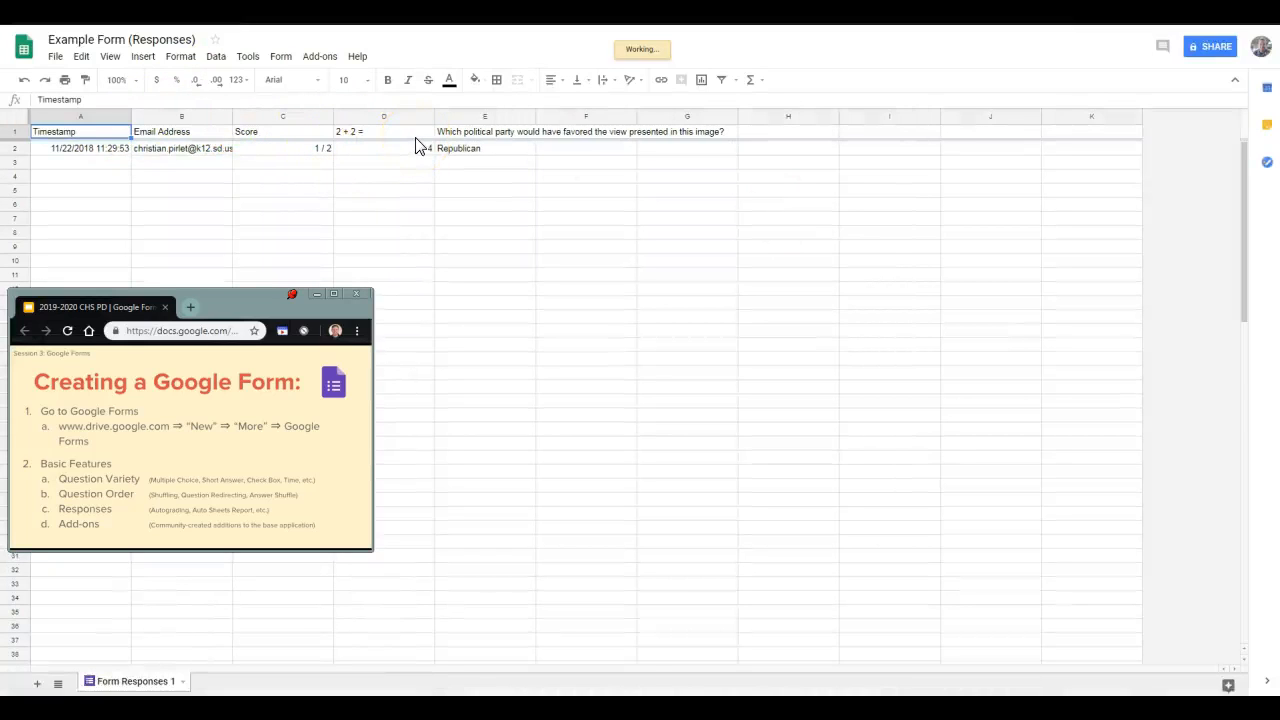
Auto-fit the political party question column and the Email Address column to their contents in the response sheet
drag(535, 117, 535, 117)
double_click(535, 117)
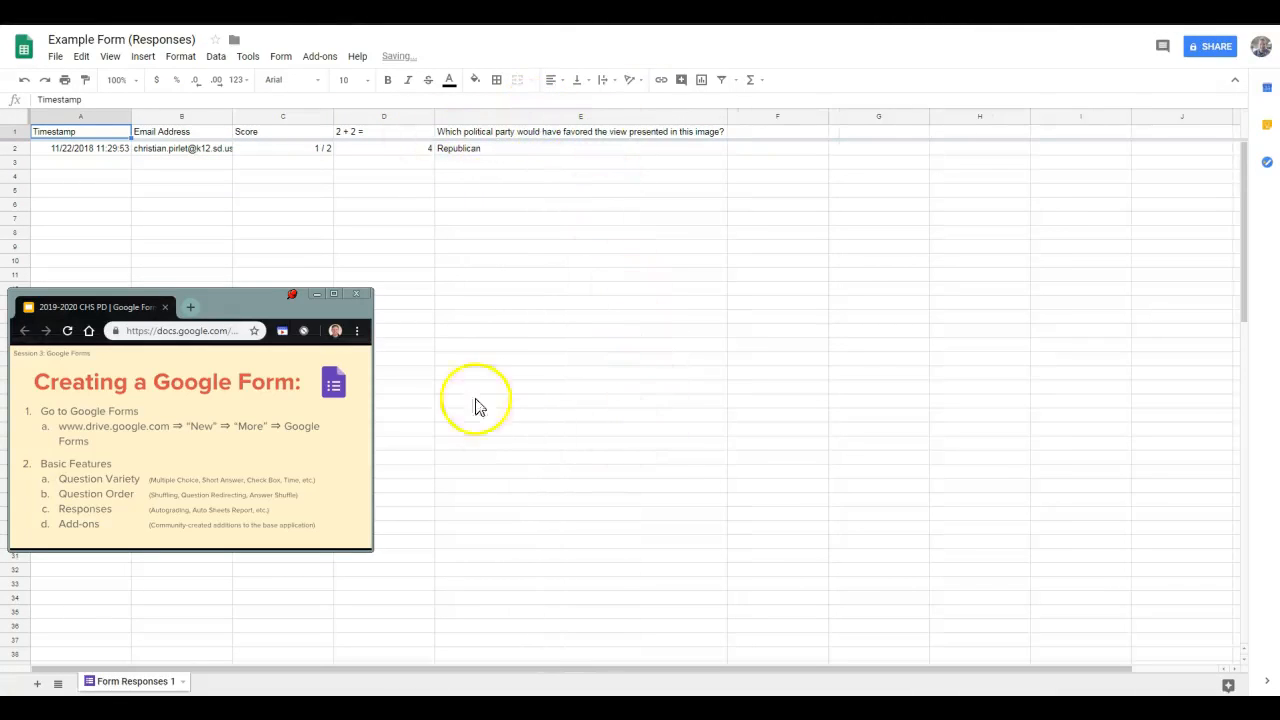
click(449, 157)
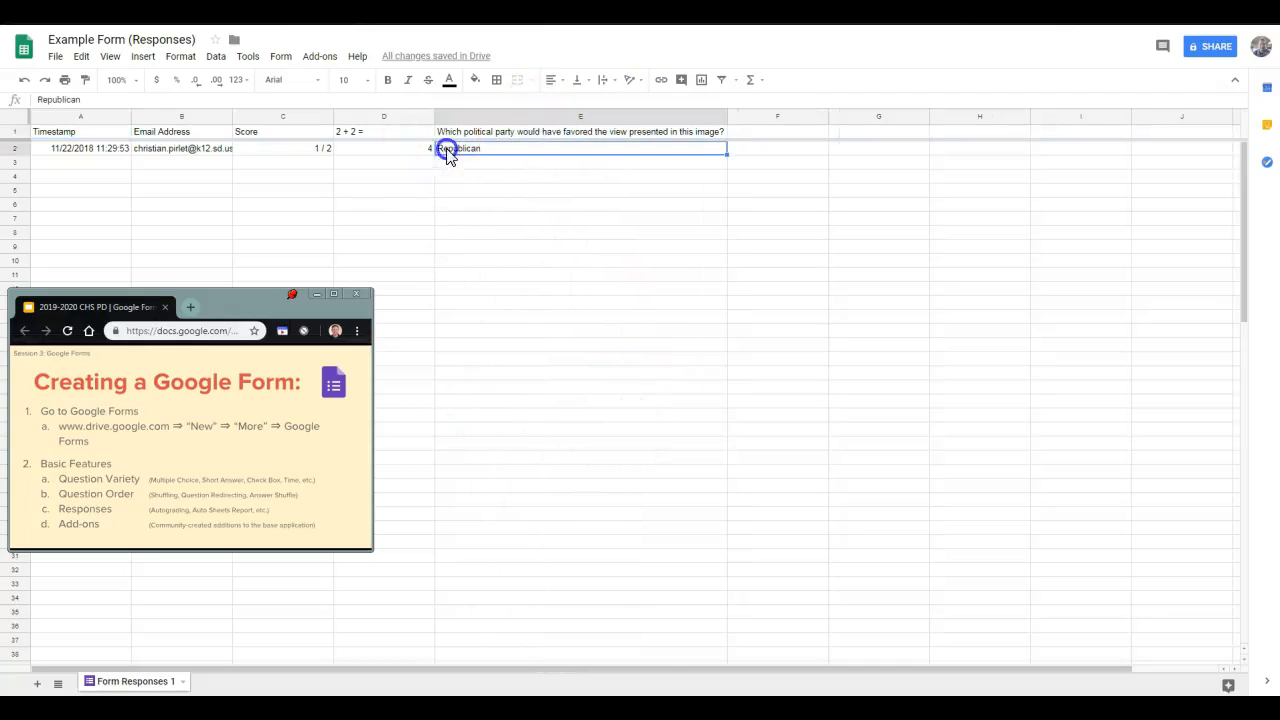
double_click(234, 117)
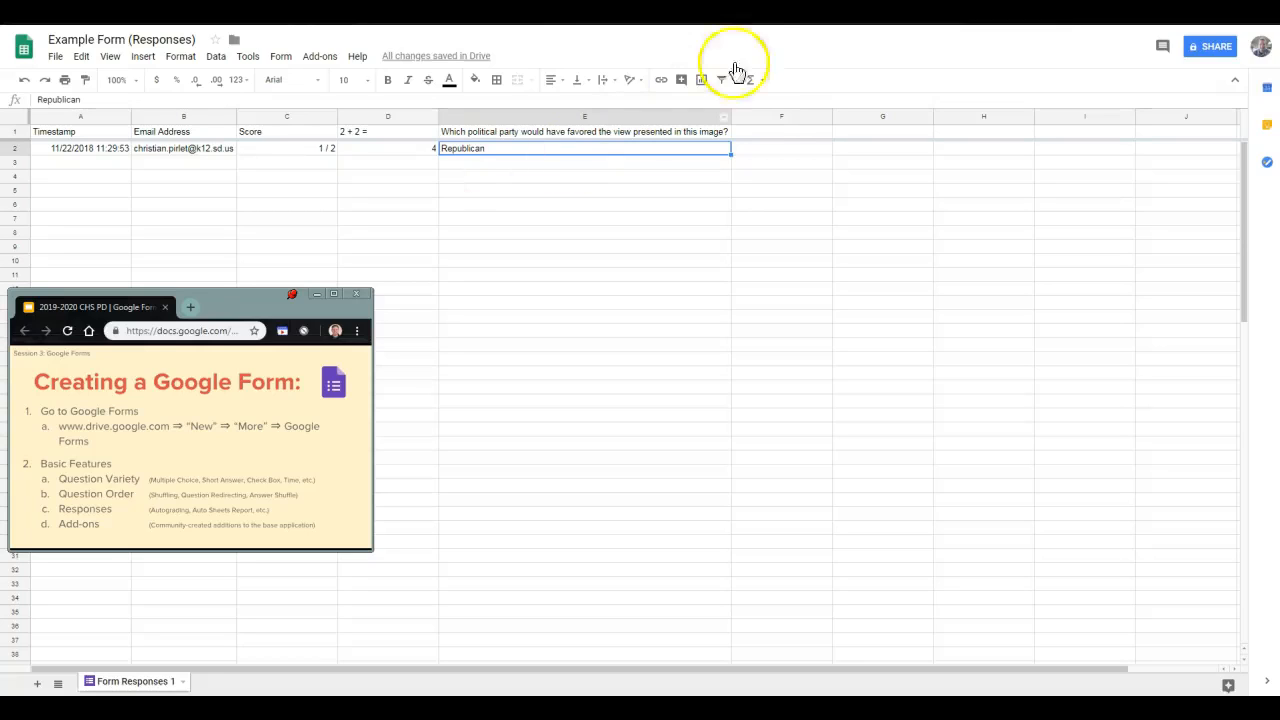
Return to the form's responses and open the formLimiter add-on
key(ctrl+shift+Tab)
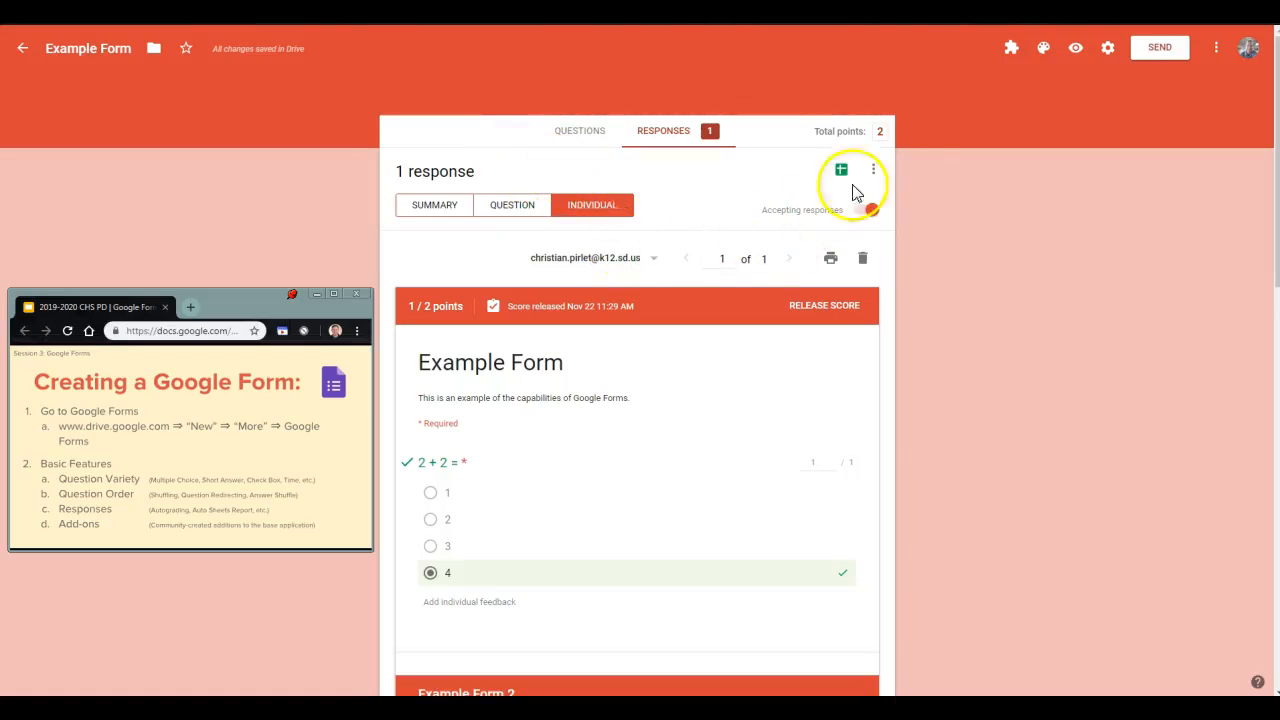
click(1012, 50)
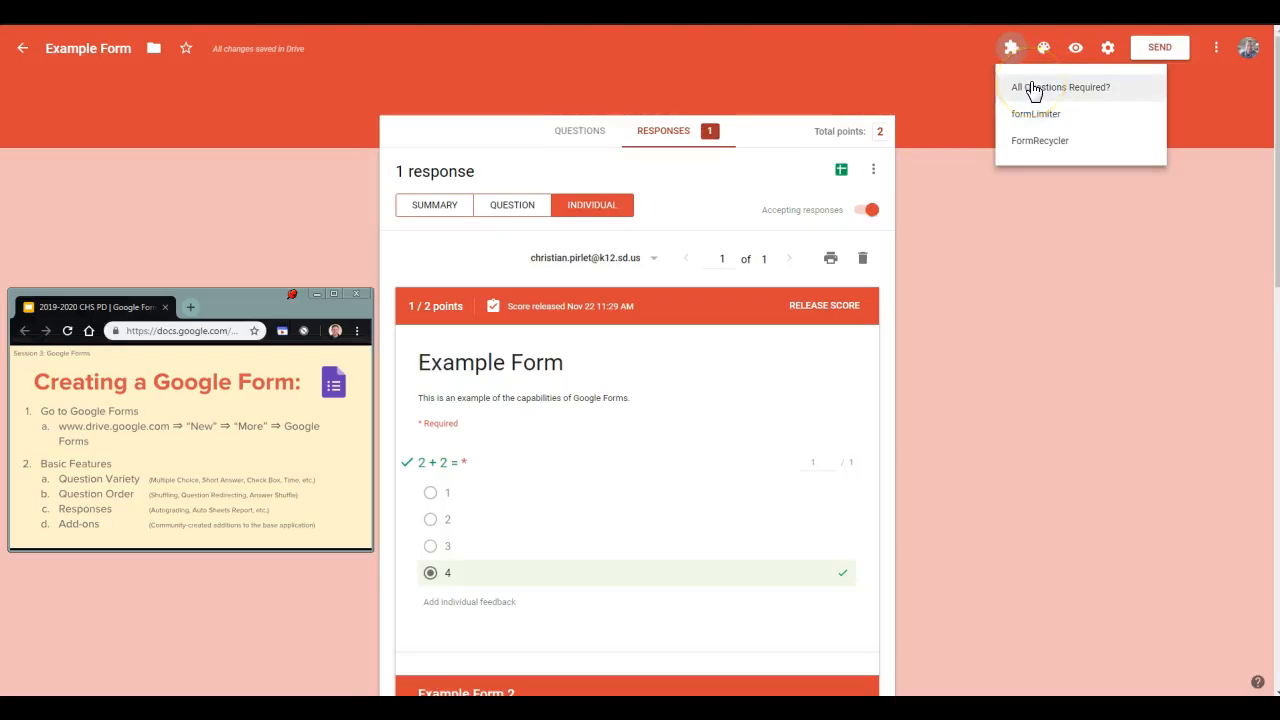
click(1041, 118)
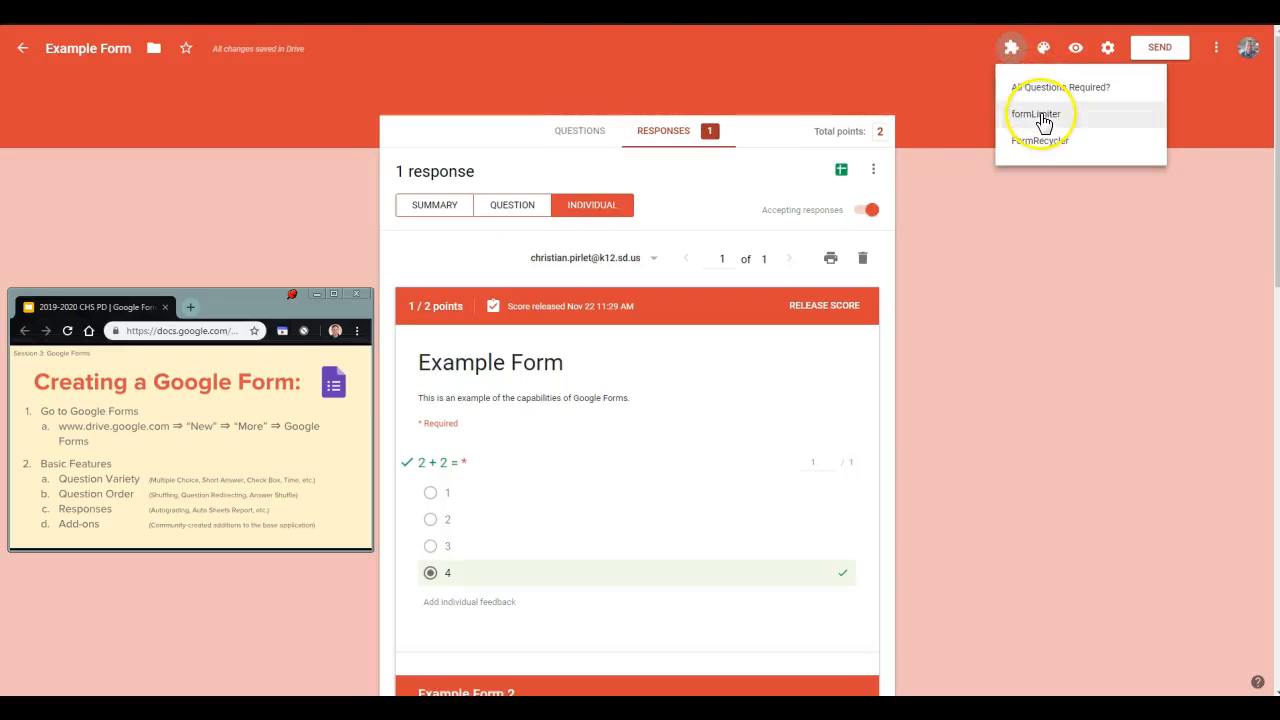
click(1042, 117)
click(610, 113)
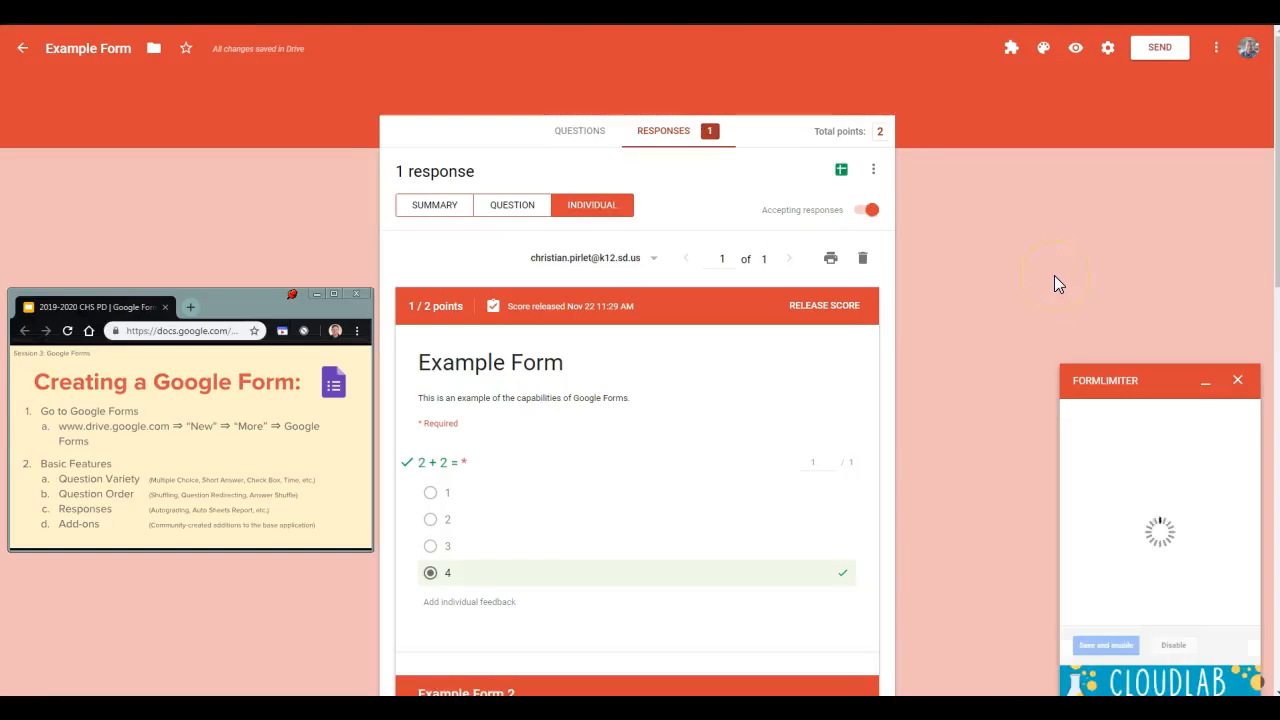
Set the formLimiter limit type to date and time
click(1118, 427)
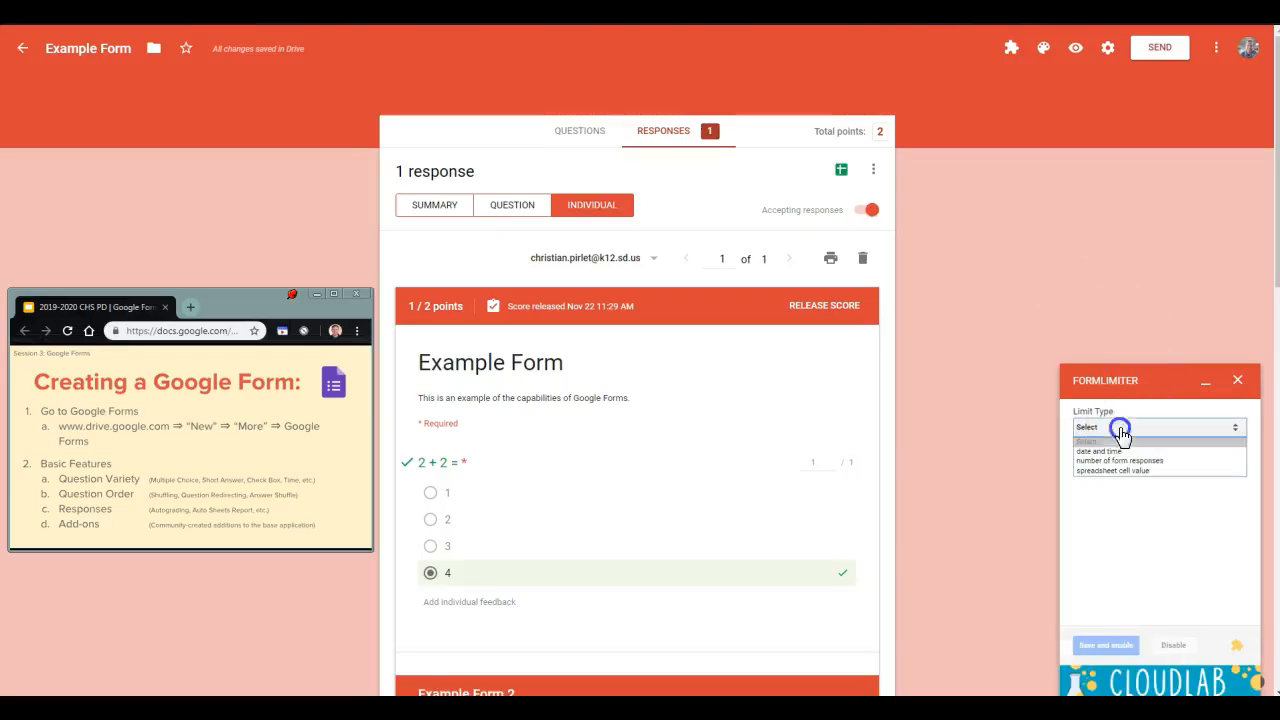
click(1116, 462)
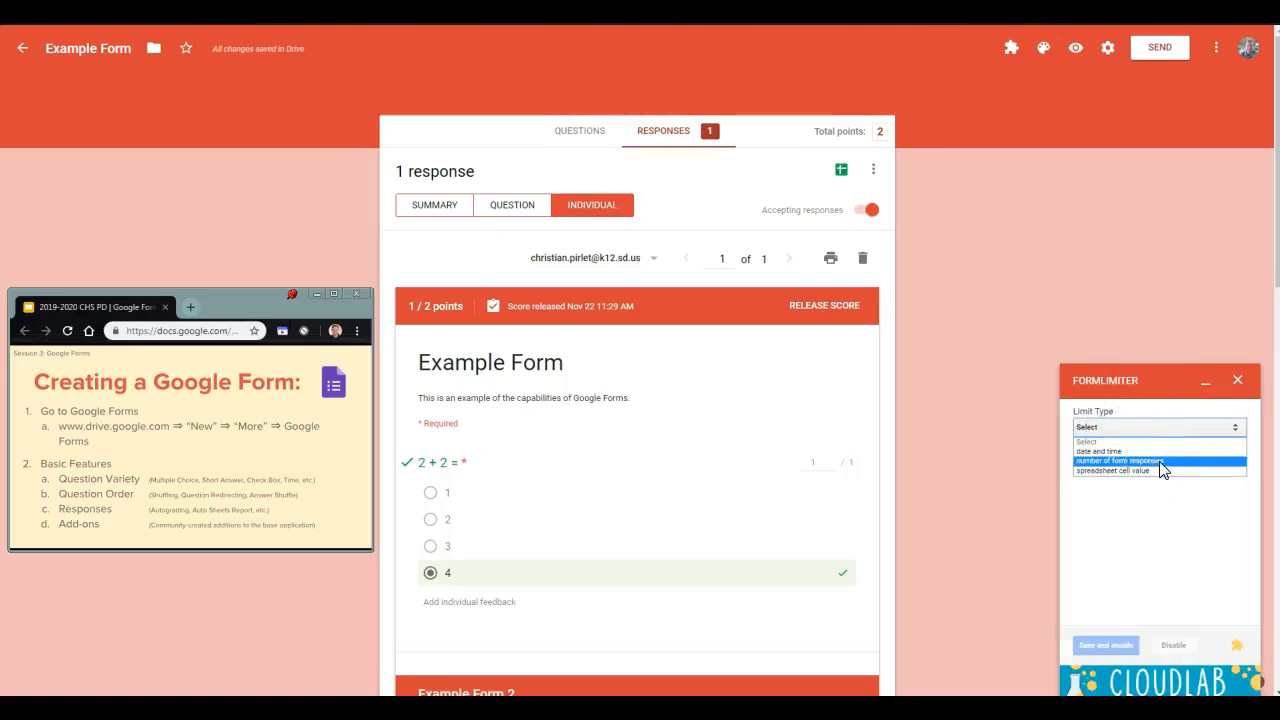
click(1155, 461)
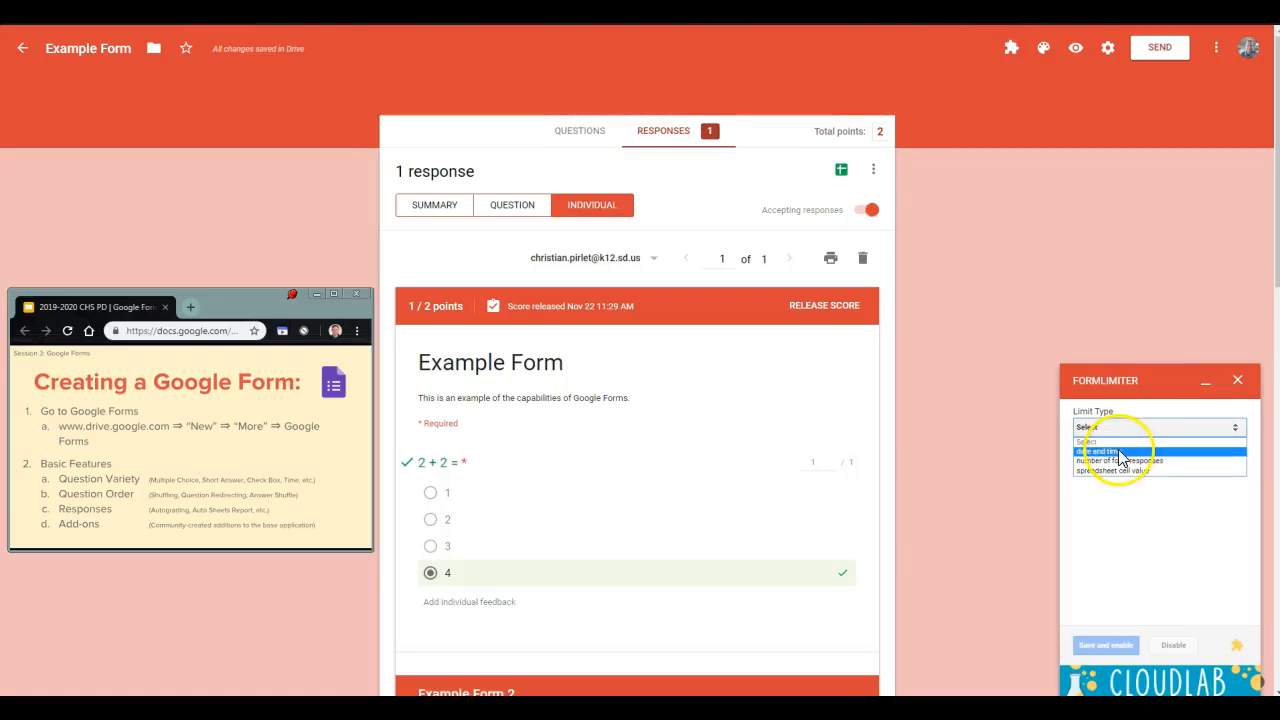
click(1120, 453)
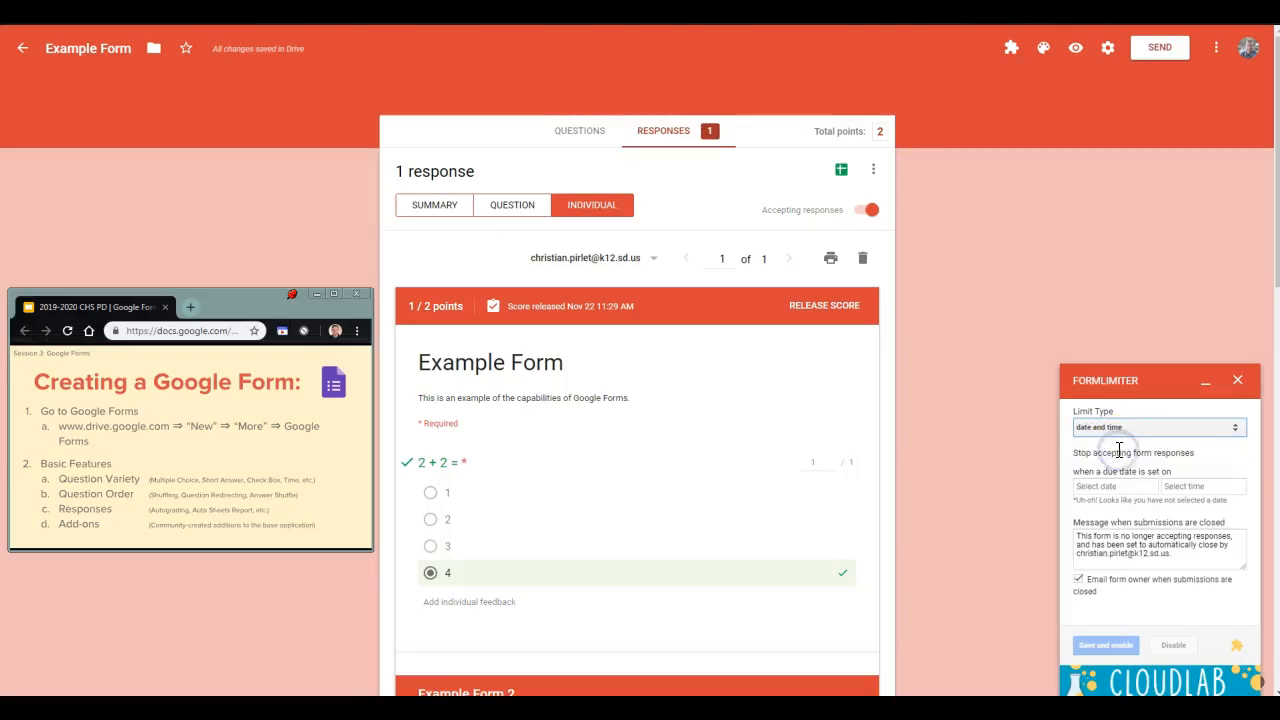
Set the form to stop accepting responses on 11/27/2018 at 1:50 PM, and save and enable the limit
click(1100, 486)
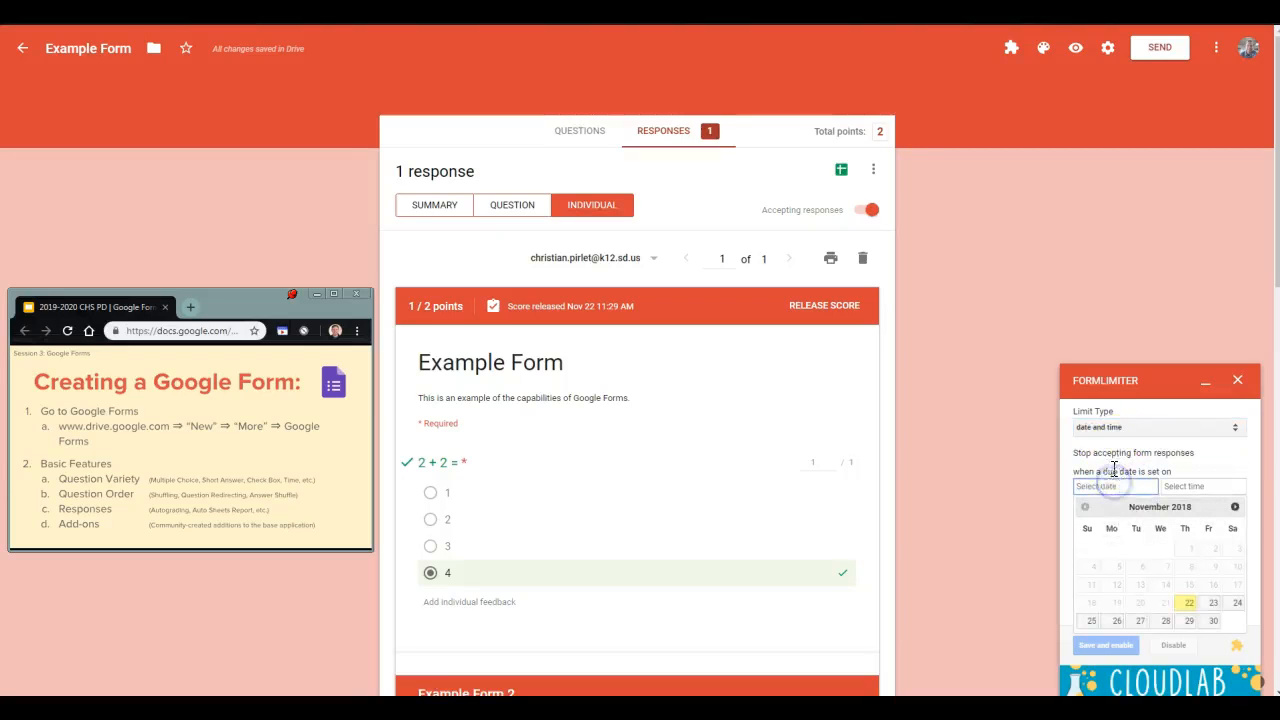
click(1140, 621)
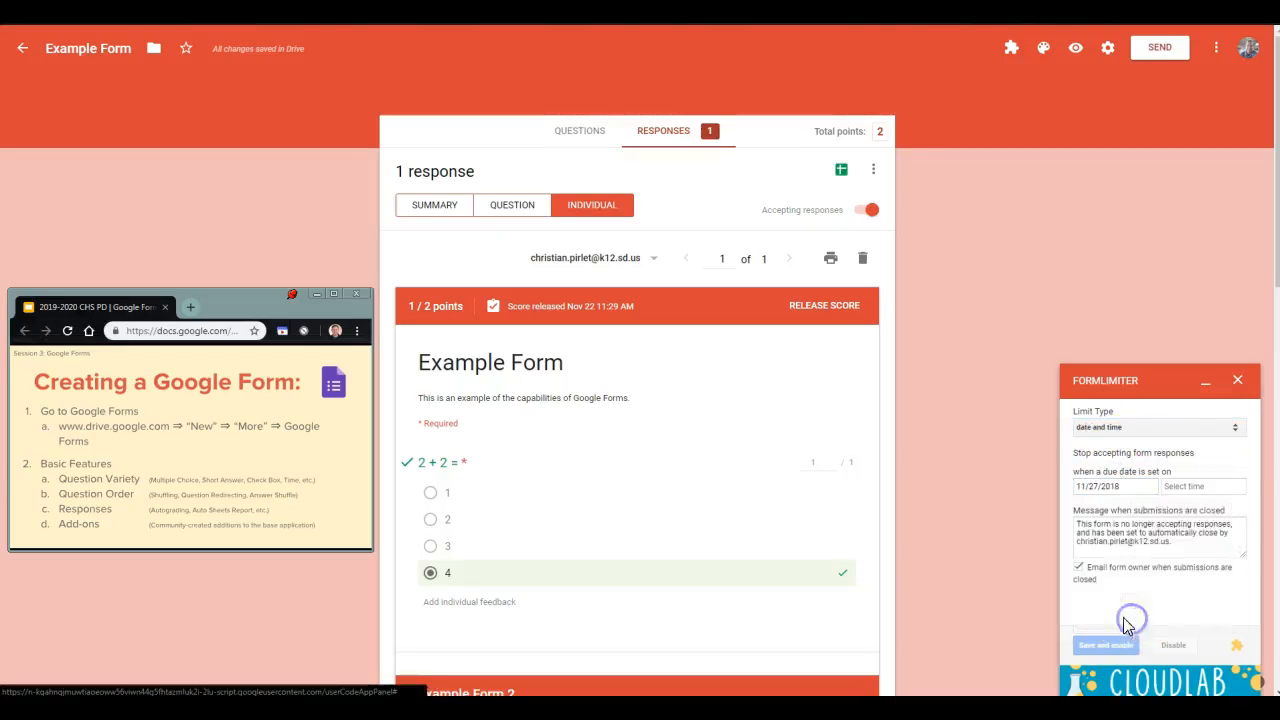
click(1196, 487)
click(1191, 596)
click(1136, 543)
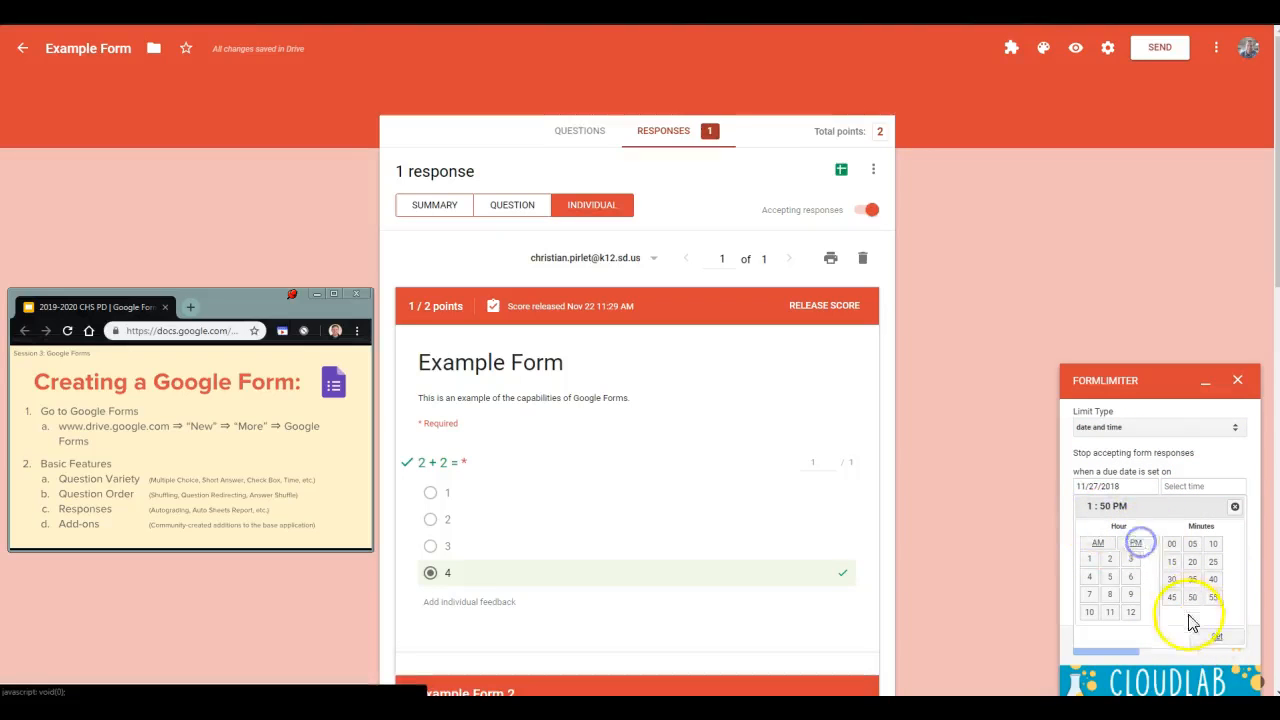
click(1216, 640)
click(1105, 645)
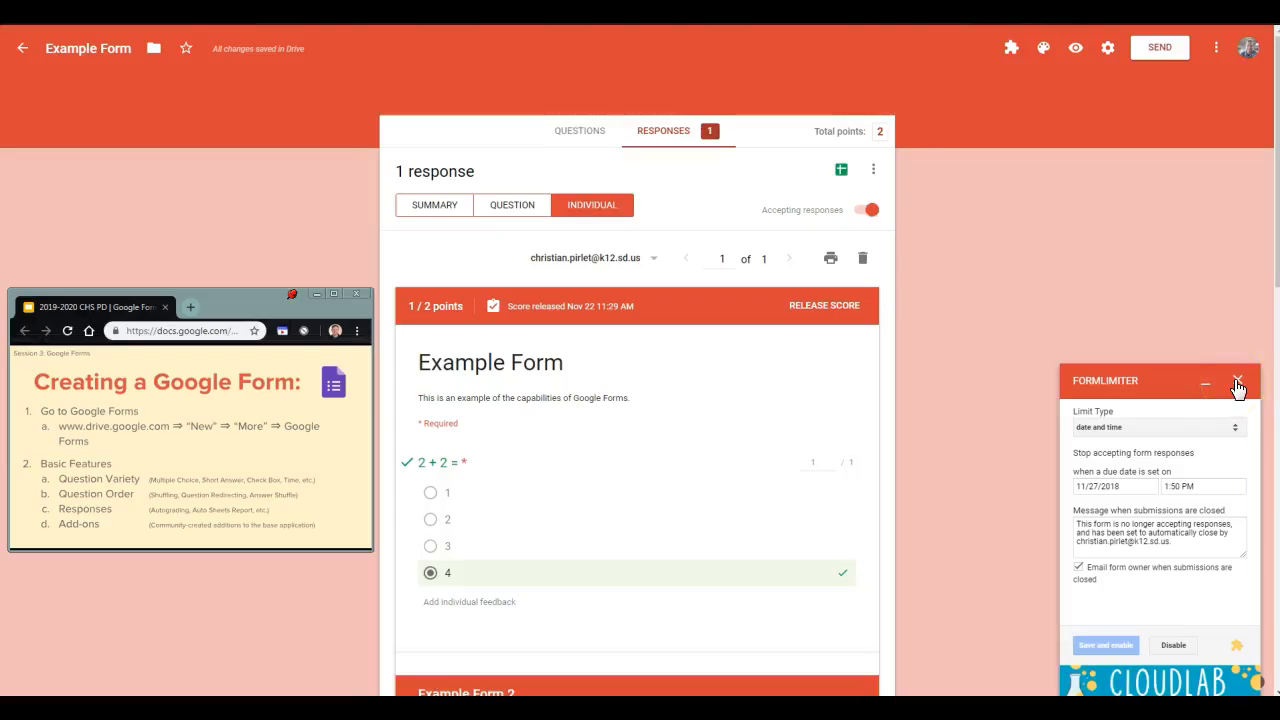
Disable the date and time limit and close formLimiter
click(870, 210)
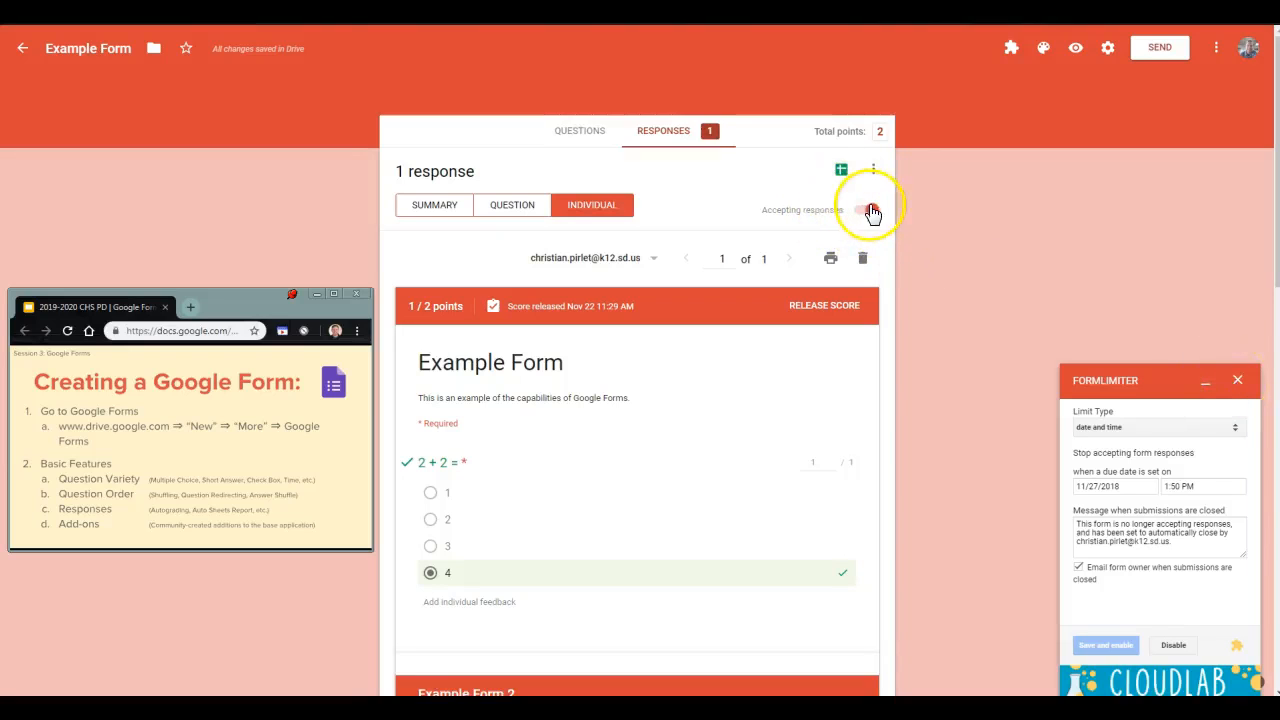
click(1185, 650)
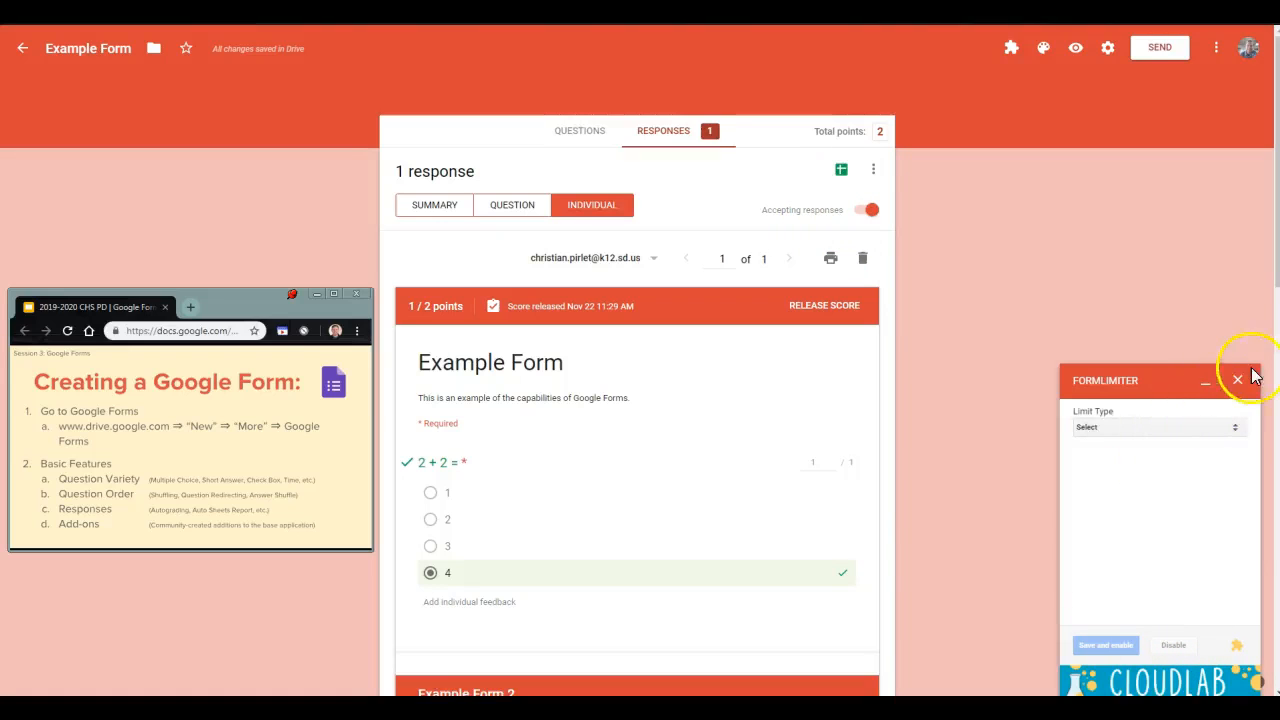
click(1237, 380)
Show the form's installed add-ons, open the add-on store, and move its window clear of the slide window
click(1006, 56)
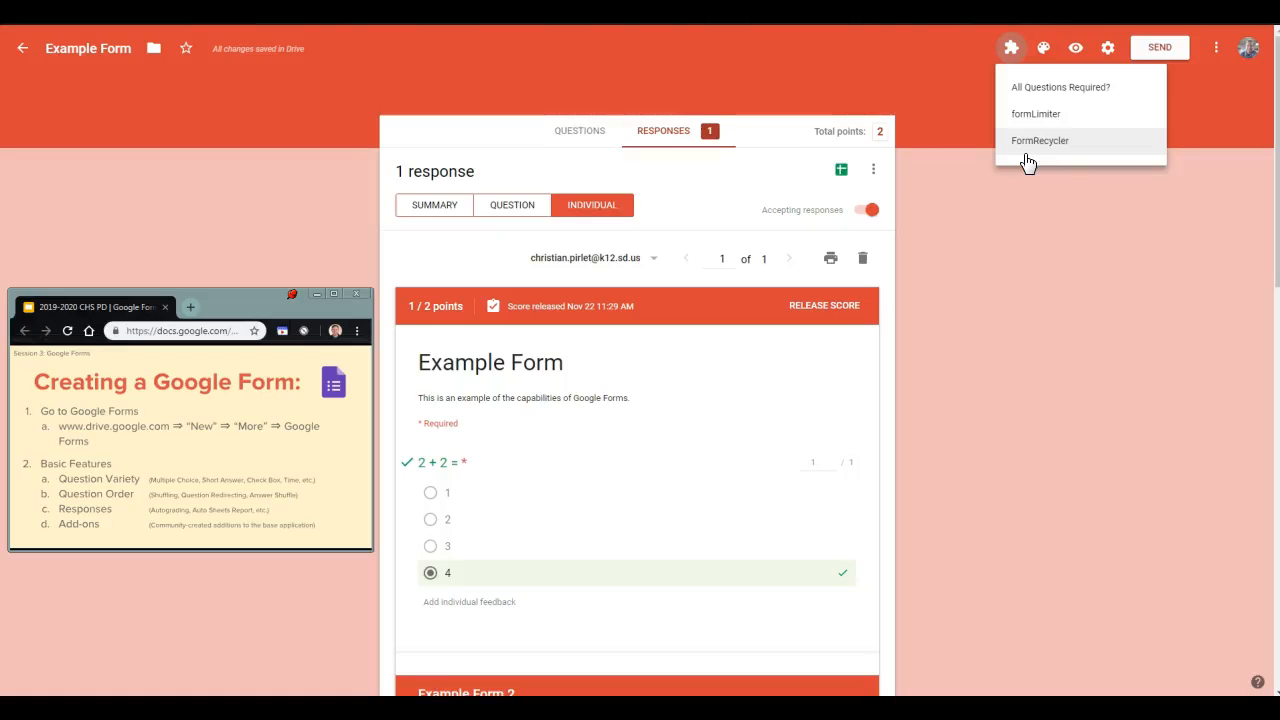
click(1090, 185)
click(1219, 50)
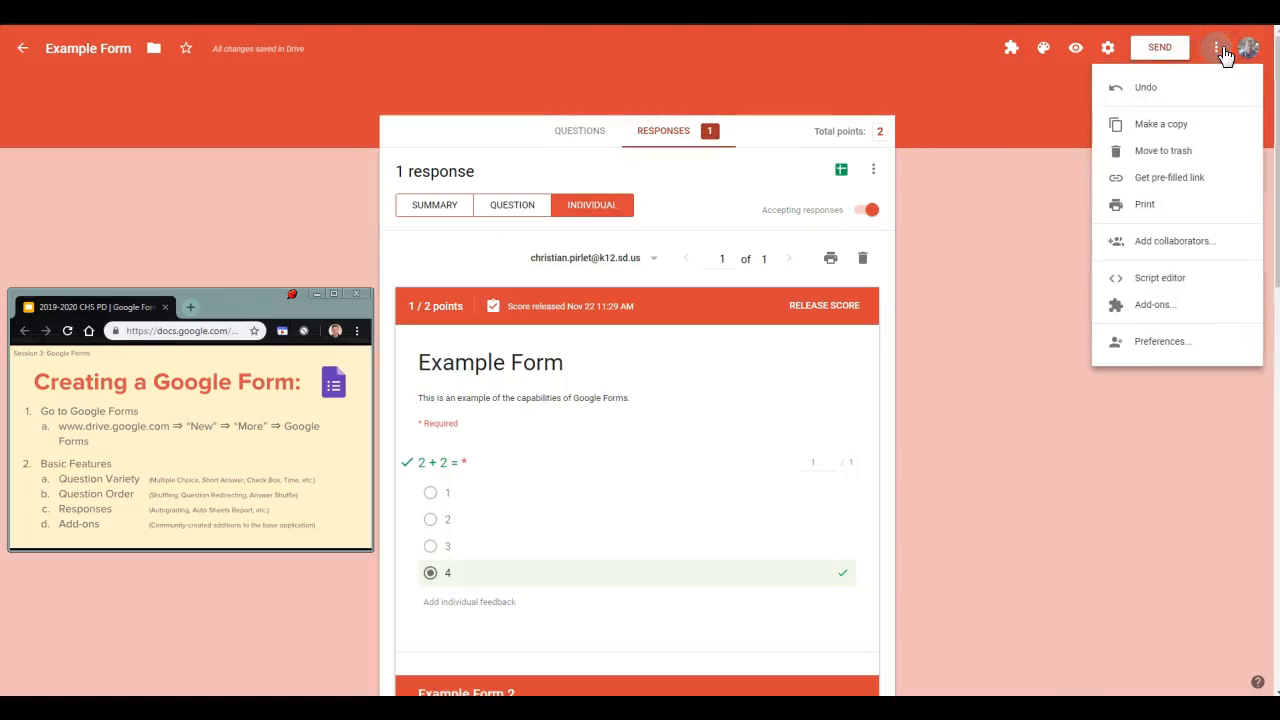
click(1153, 316)
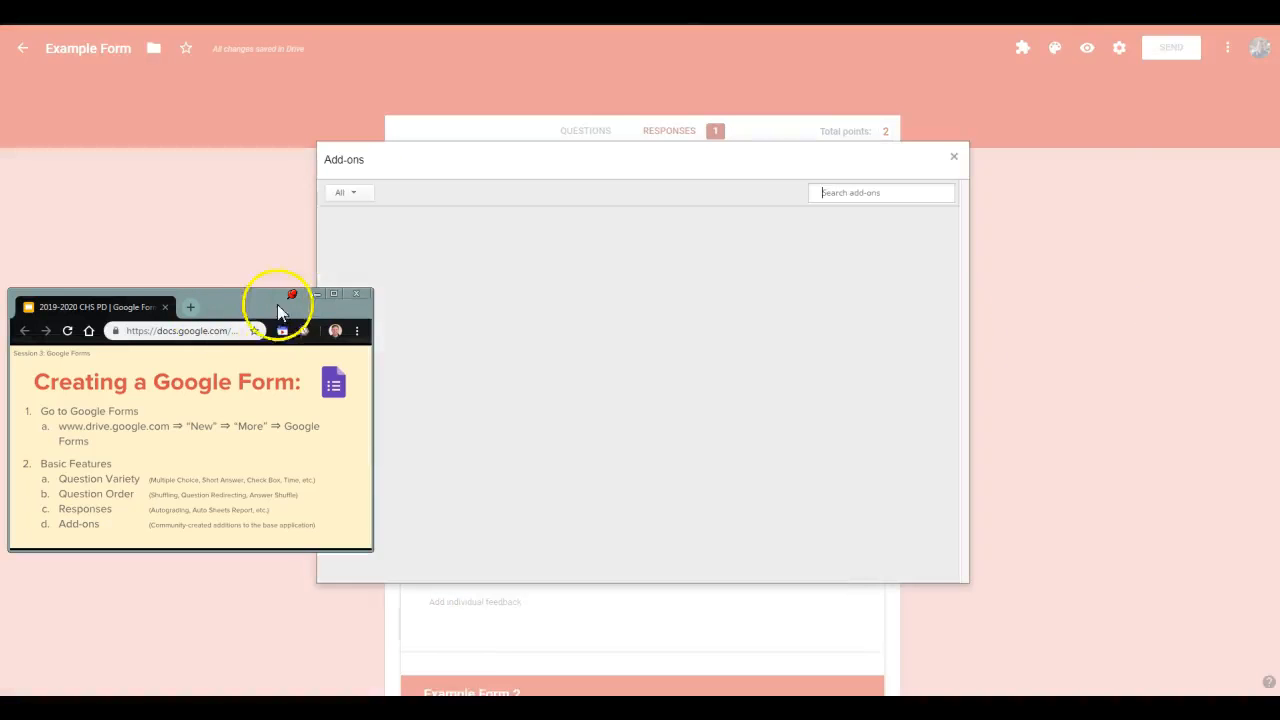
drag(543, 168, 706, 152)
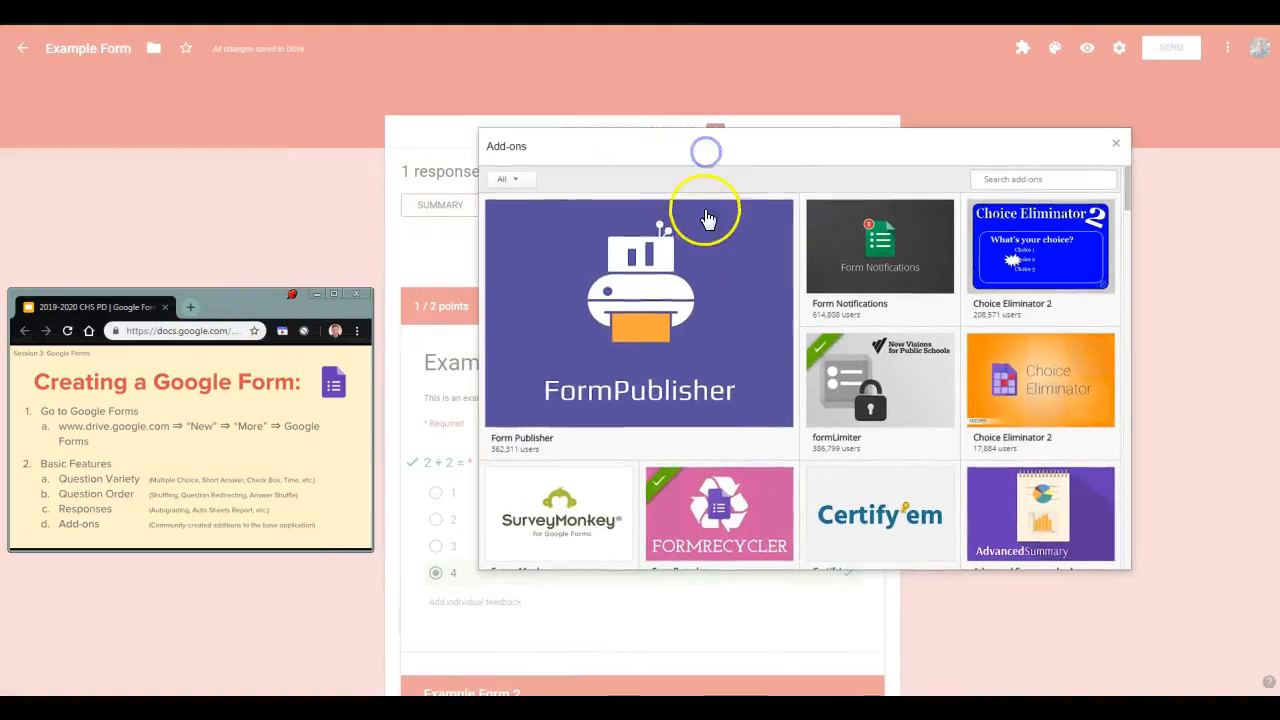
Browse the add-on store, examine descriptions of add-ons such as formLimiter, Choice Eliminator 2, CheckItOut and Form Scheduler, and close the store
mouse_move(723, 234)
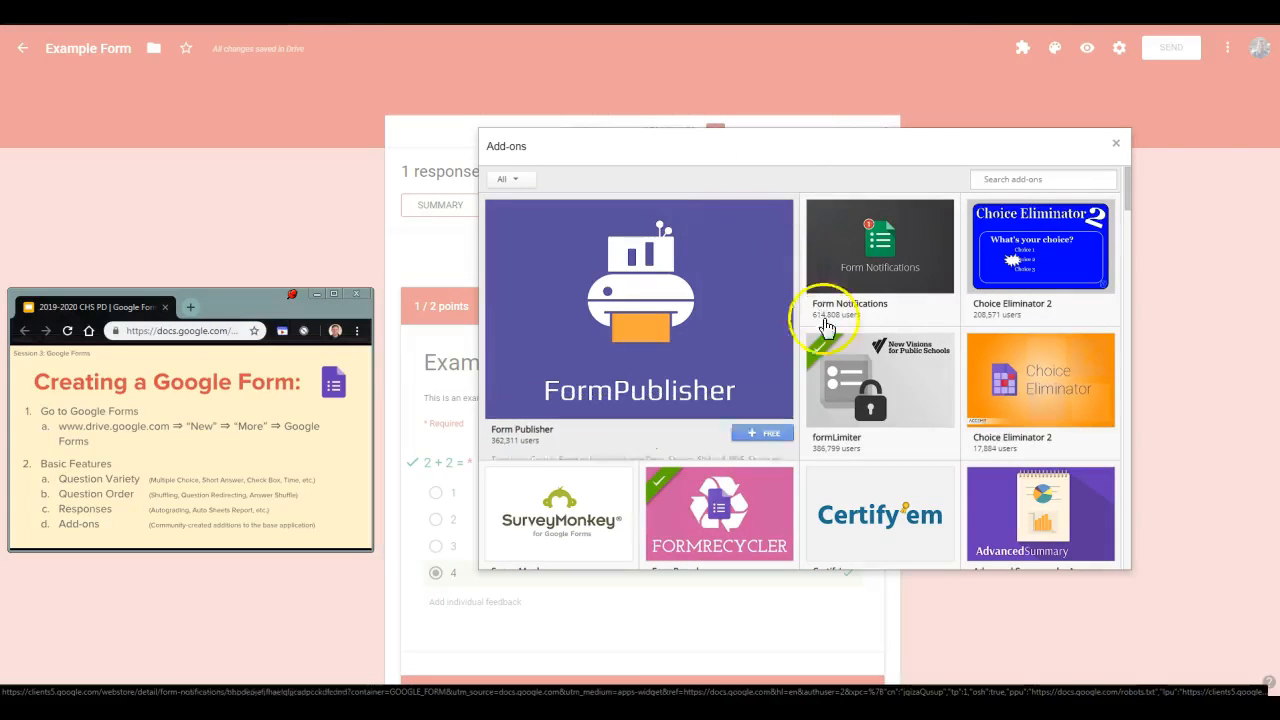
mouse_move(857, 357)
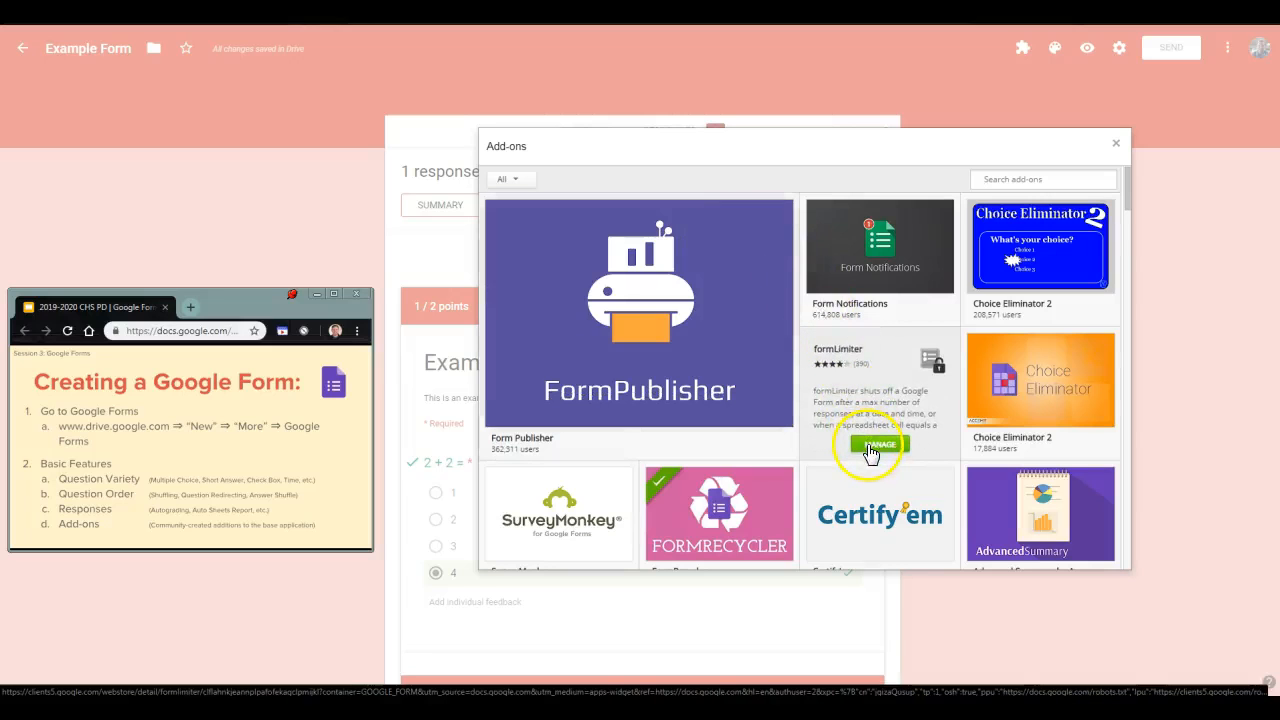
mouse_move(1058, 292)
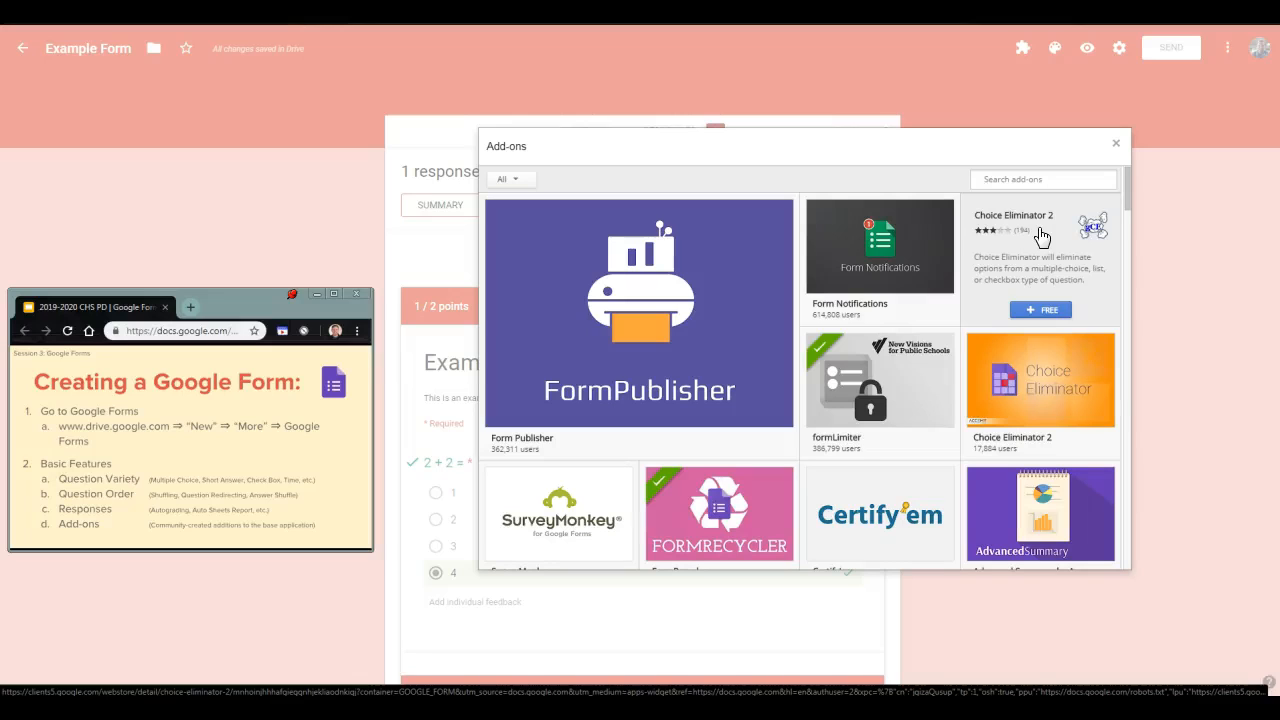
scroll(1025, 255, down, 2)
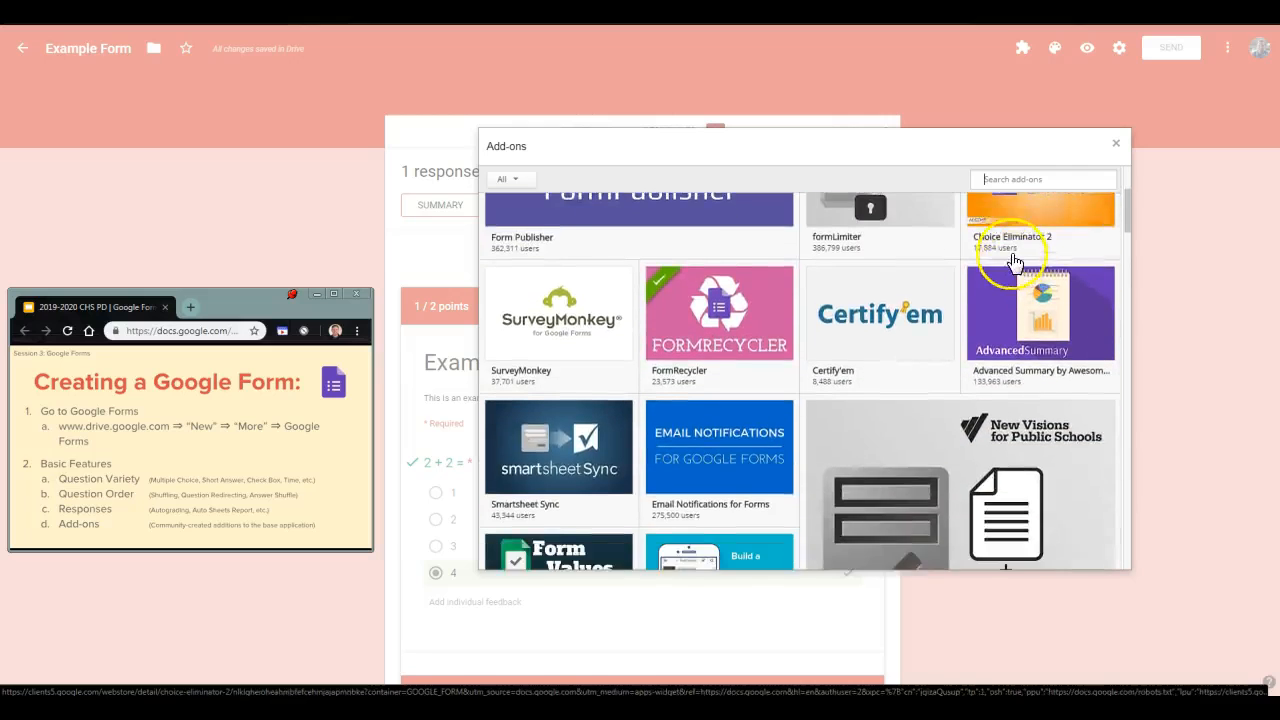
scroll(1013, 262, down, 1)
mouse_move(751, 296)
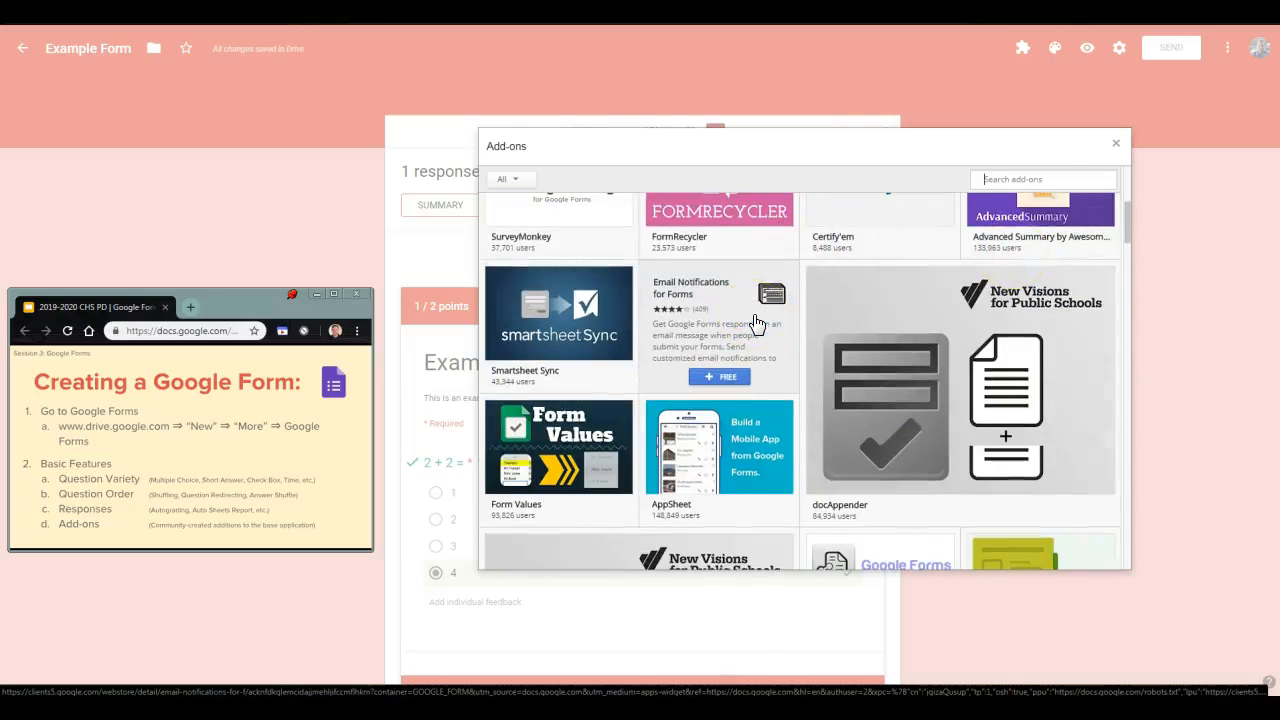
scroll(756, 323, down, 3)
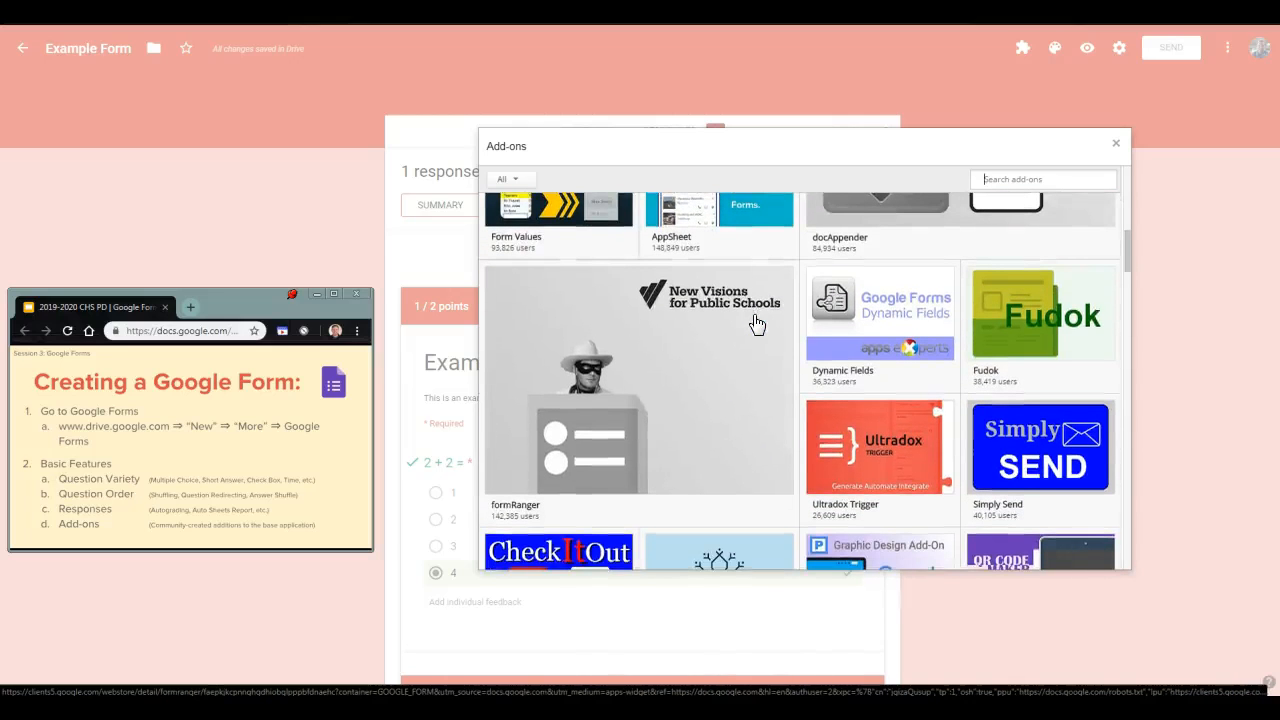
scroll(756, 323, down, 2)
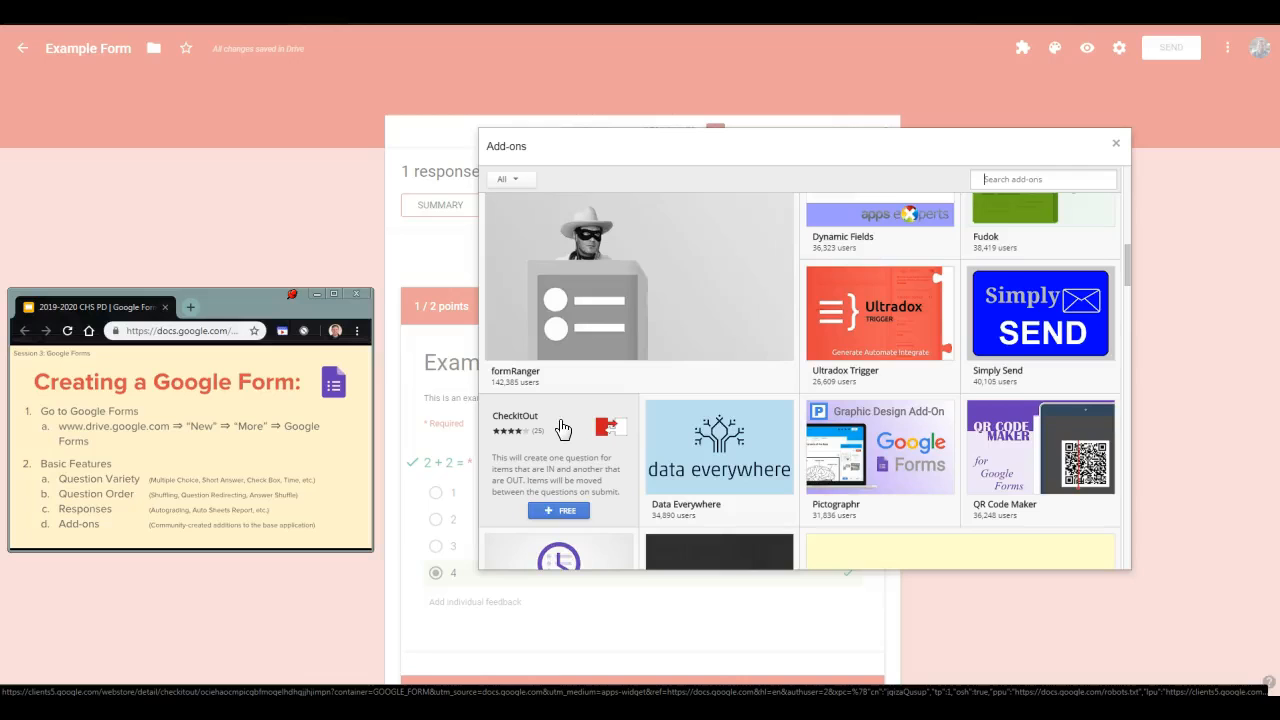
scroll(563, 428, down, 2)
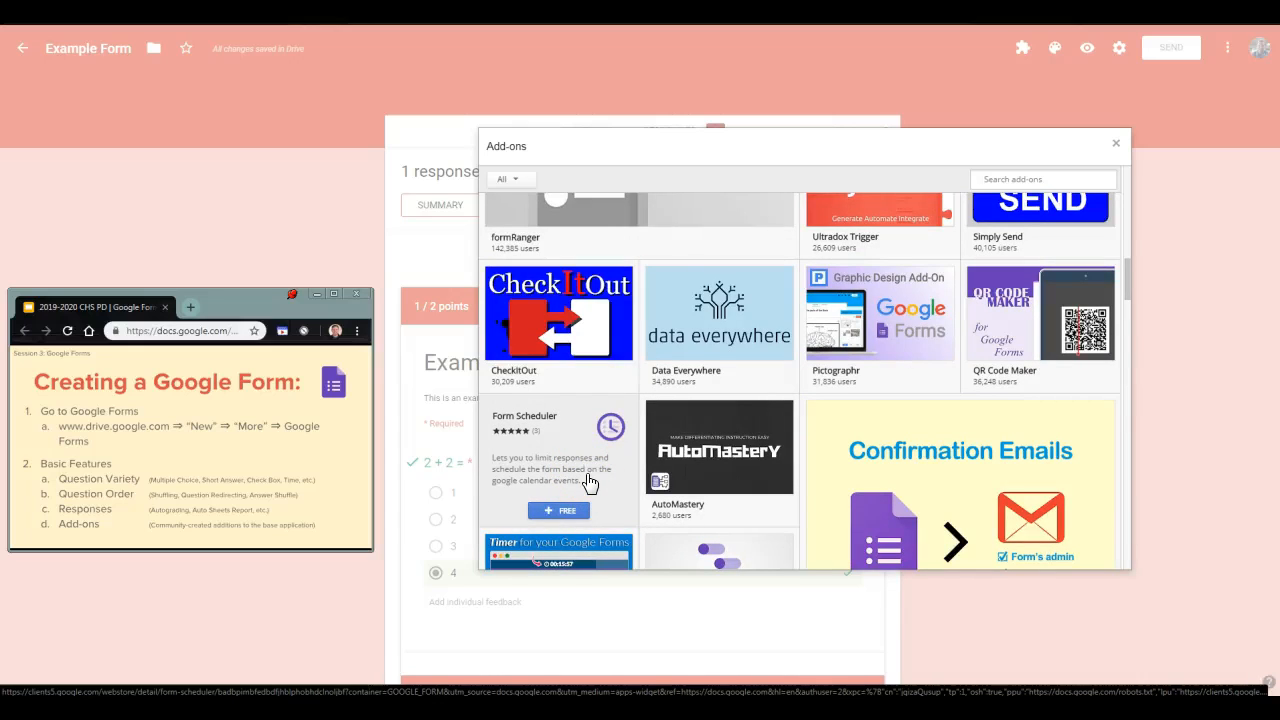
scroll(590, 484, down, 3)
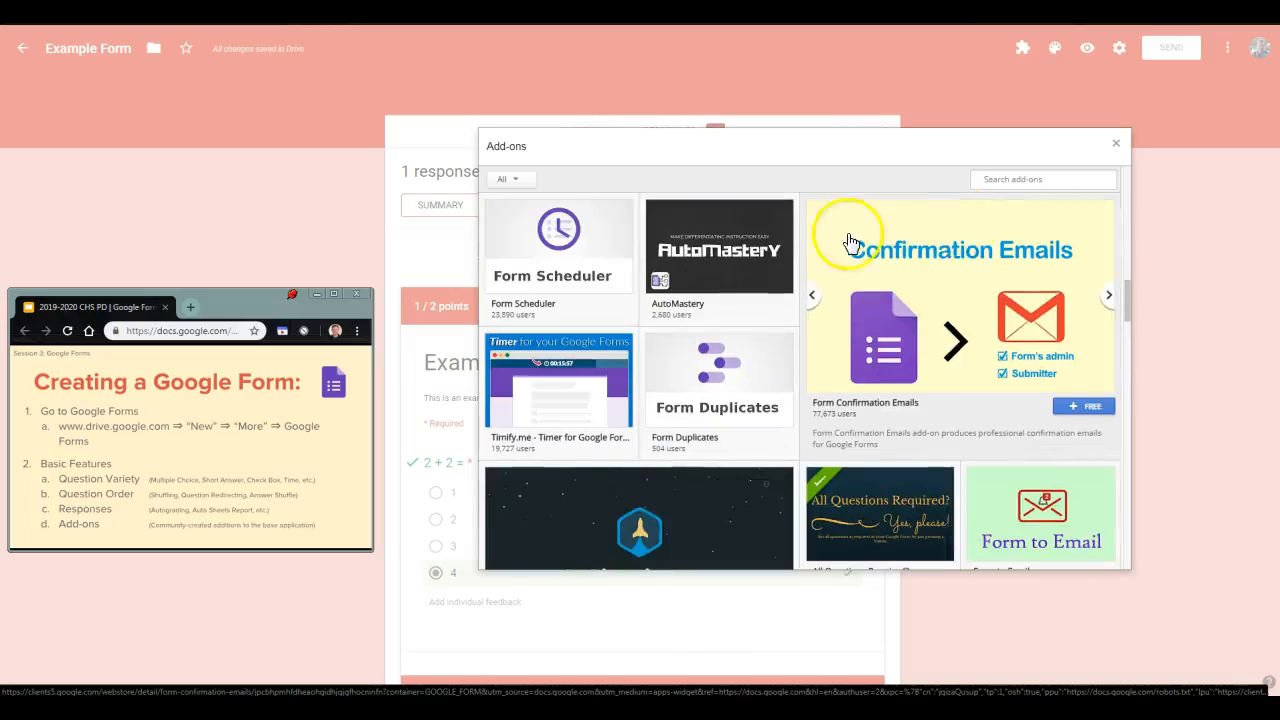
click(1116, 145)
Advance the presentation to Power of Google Forms, check the form's settings, and continue to the Timeline & Requirements slide
click(316, 394)
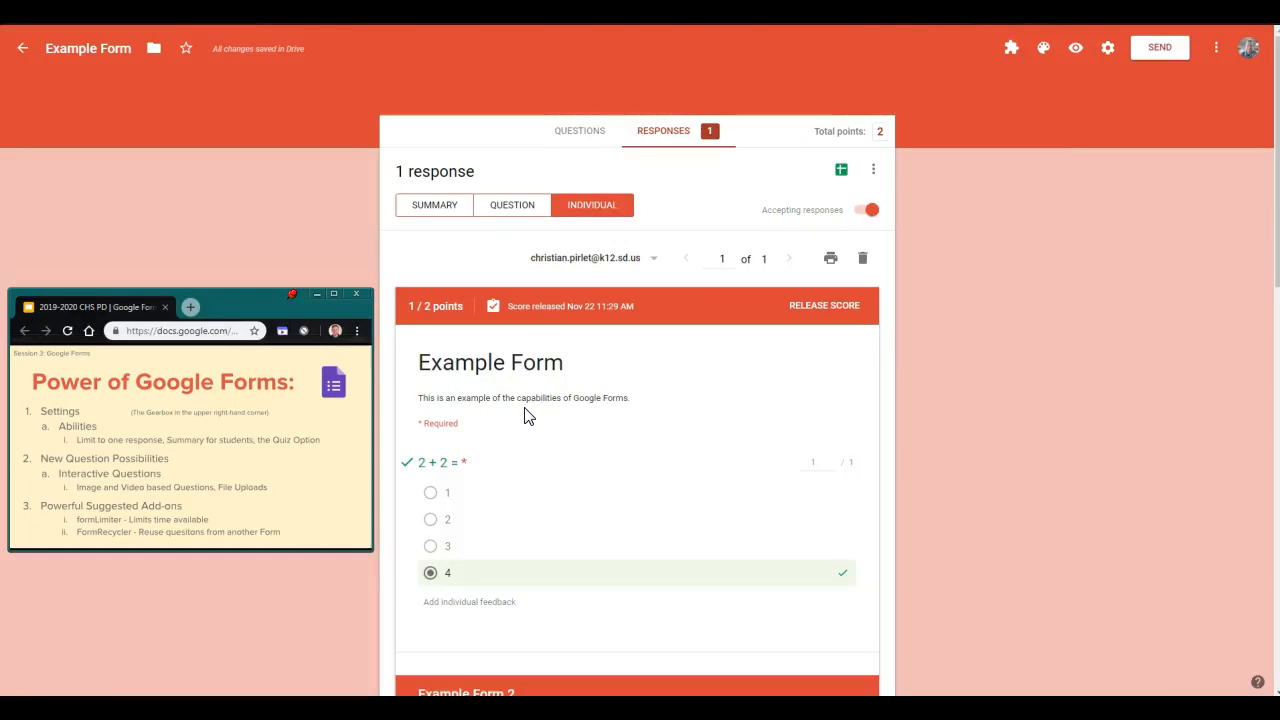
click(1107, 48)
click(803, 503)
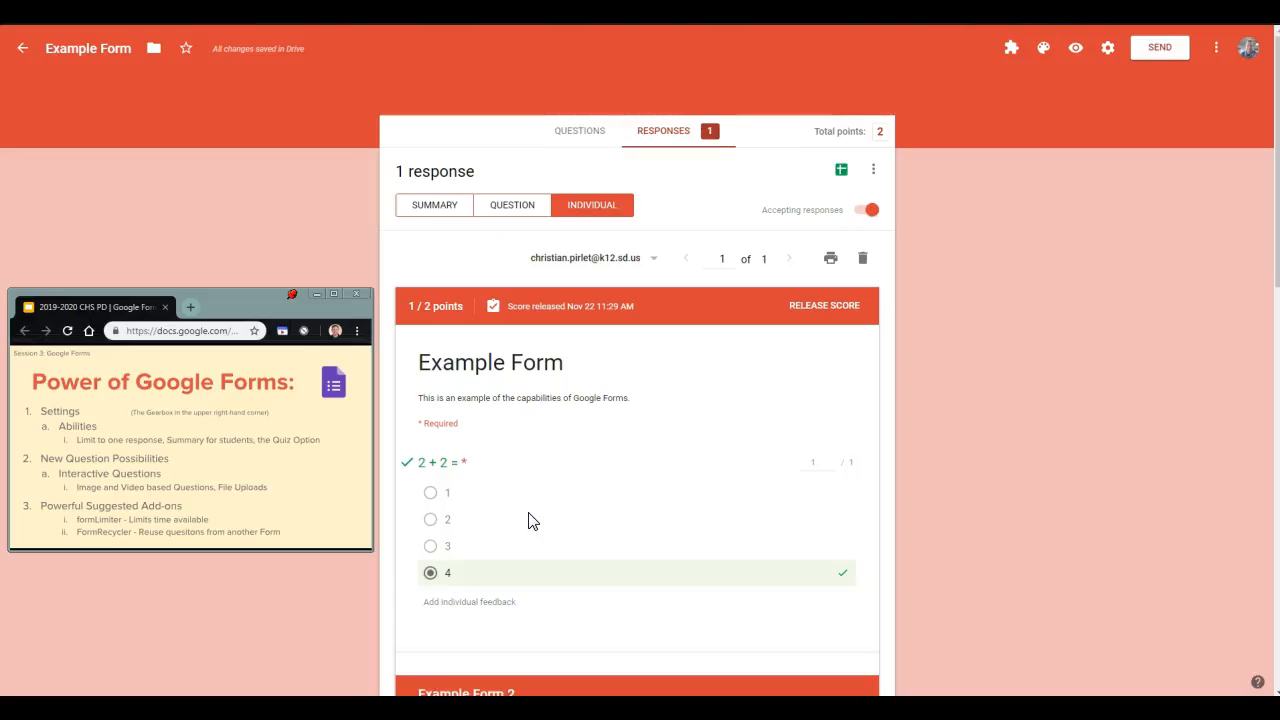
click(284, 394)
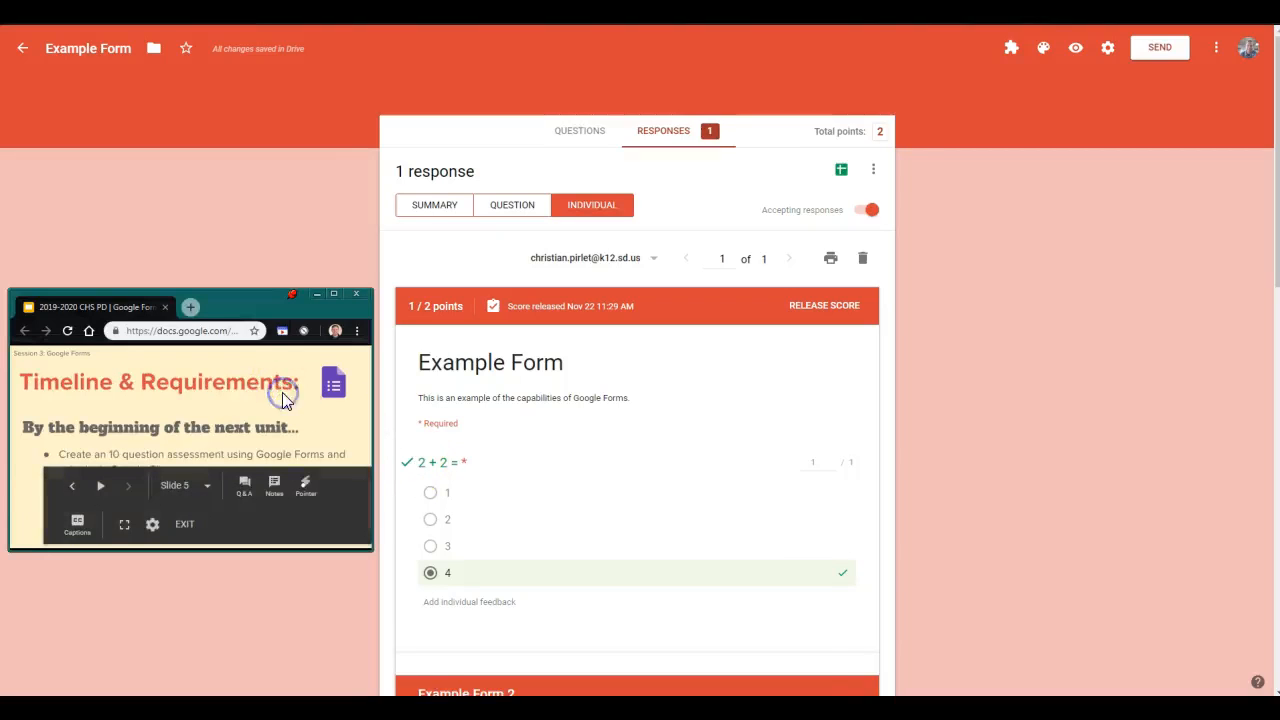